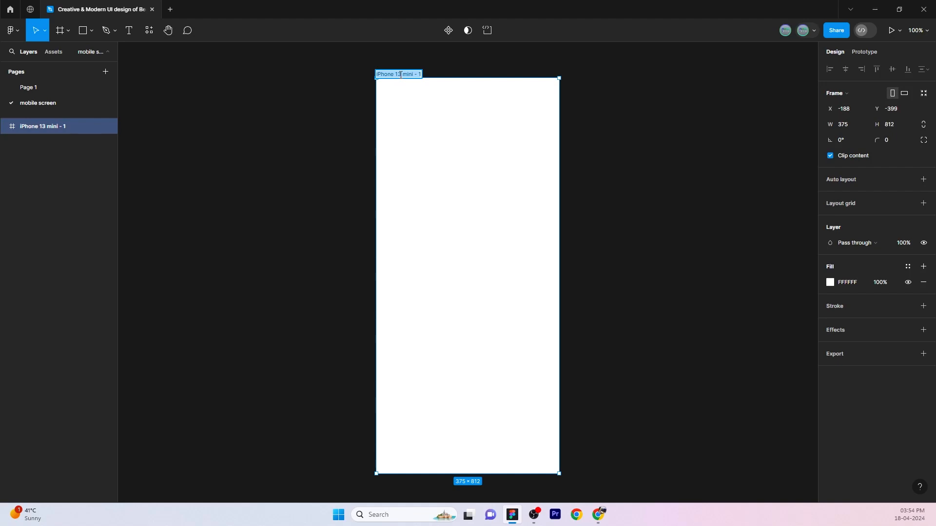
Rename the iPhone 13 mini frame as Home.
text(ome)
click(632, 150)
click(441, 188)
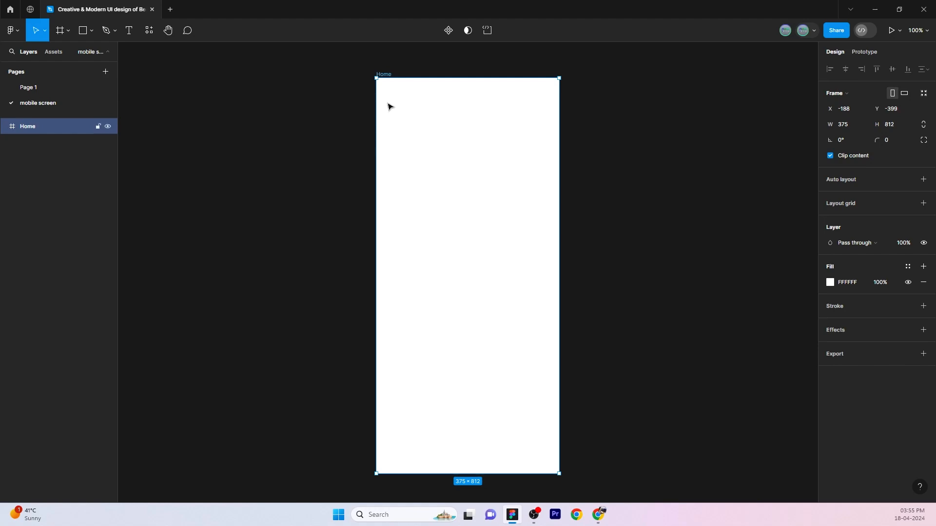
Draw a 375 × 142 rectangle spanning the full width at the upper edge of the Home frame.
key(r)
mouse_move(381, 85)
mouse_down()
mouse_move(529, 234)
mouse_move(549, 146)
mouse_move(558, 147)
mouse_up()
drag(378, 117, 374, 117)
drag(470, 81, 470, 76)
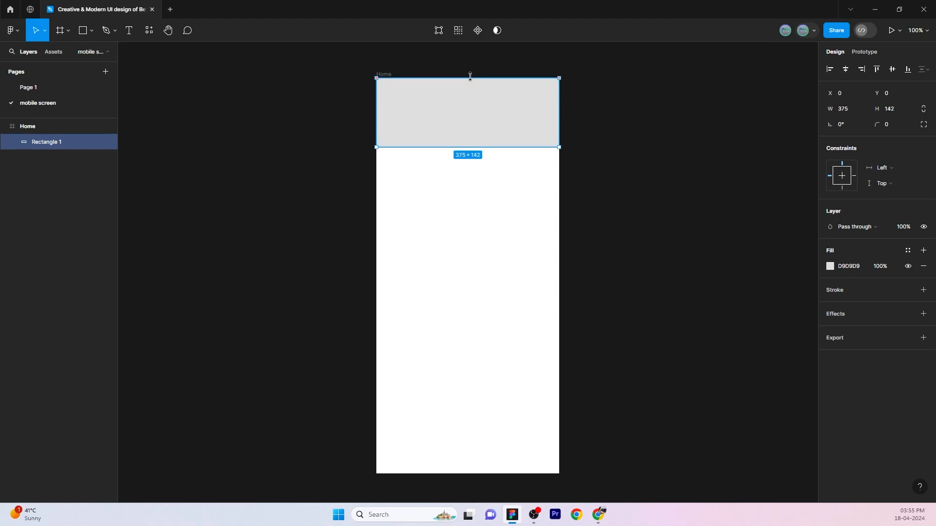
Paste the copied status bar into the Home frame and align it to the frame's horizontal center and top edge.
right_click(673, 172)
click(685, 177)
click(716, 168)
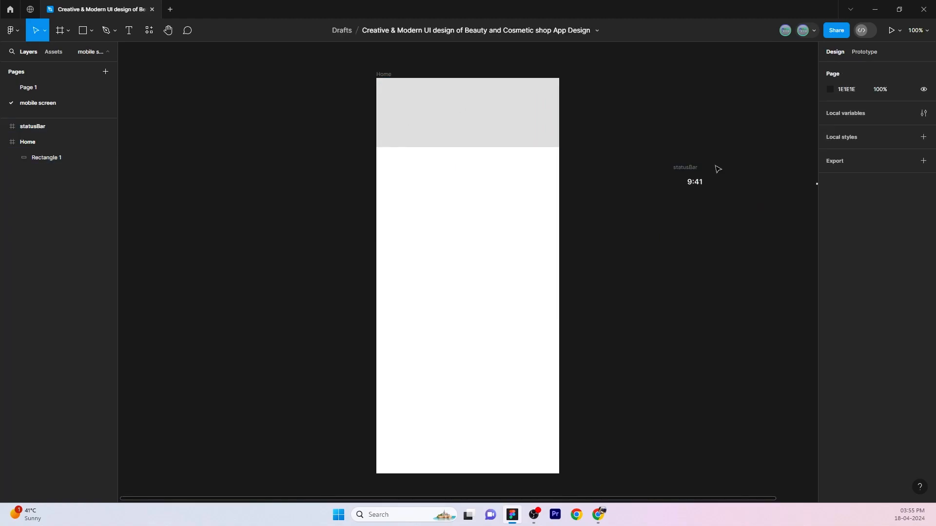
drag(683, 167, 388, 99)
click(603, 225)
click(489, 121)
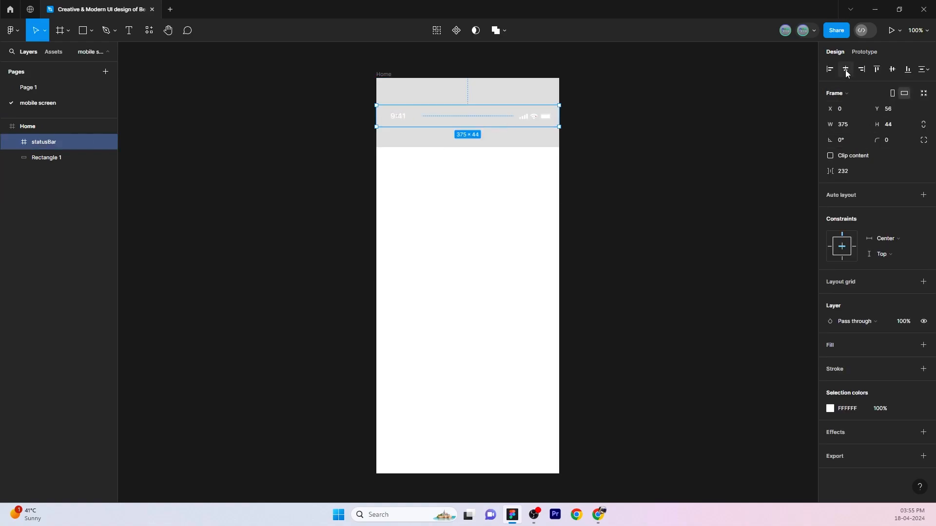
click(876, 69)
click(708, 178)
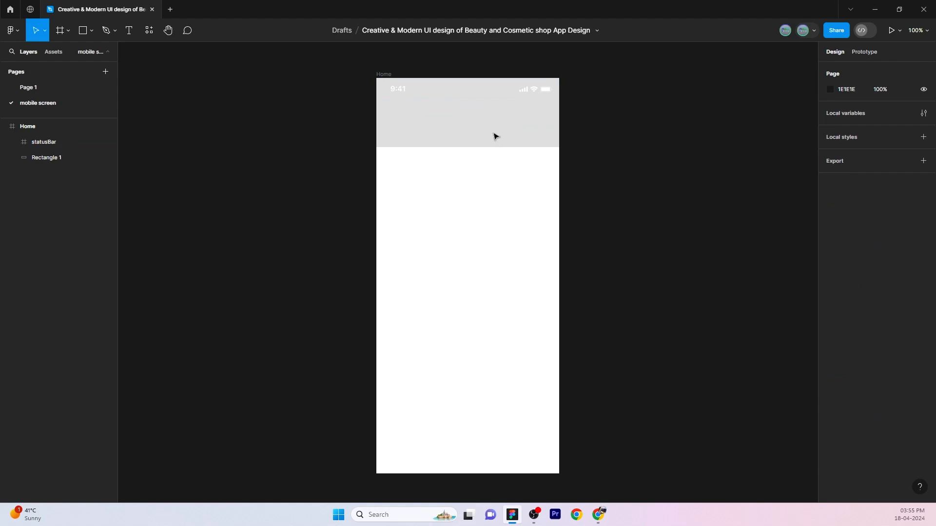
Set the header rectangle's height to 200 and its fill to 455C4A.
click(483, 147)
drag(483, 148, 483, 174)
click(600, 184)
click(520, 167)
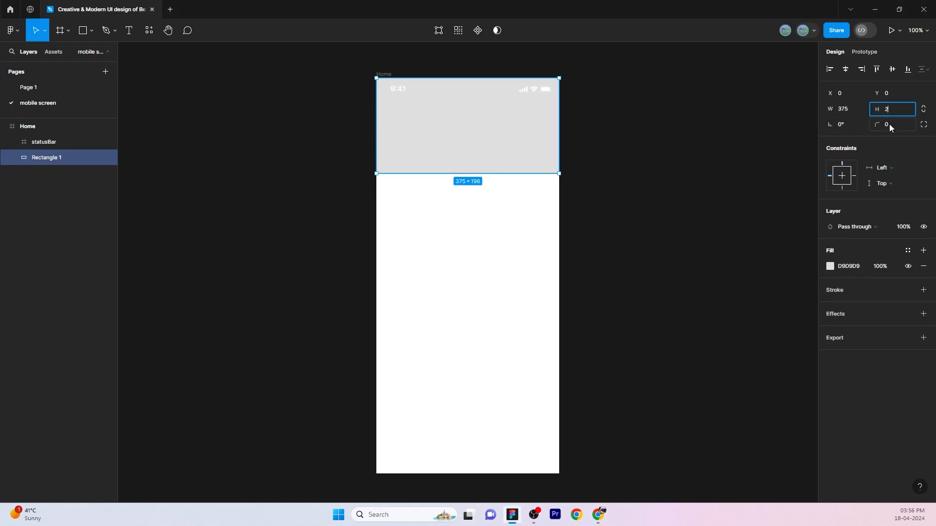
click(850, 268)
text(#3A5A40)
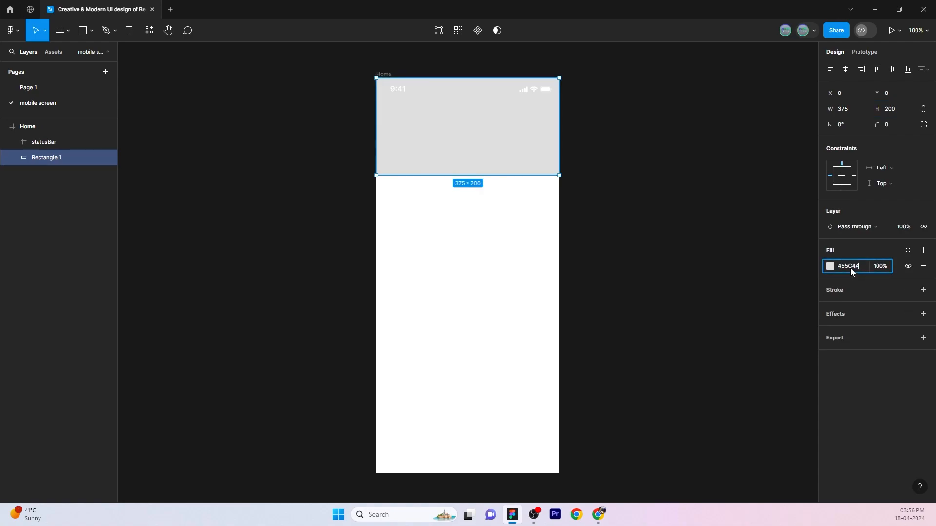
click(735, 313)
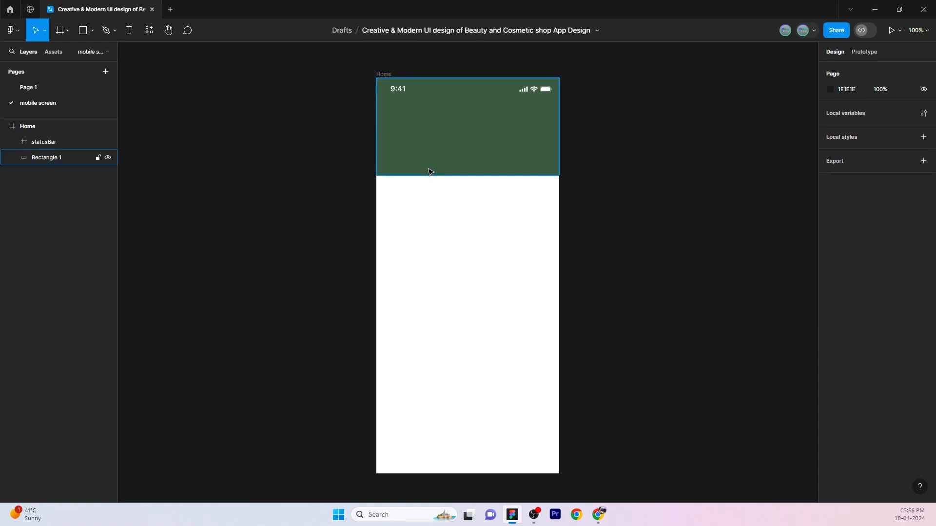
Add a "Location" text label on the green header below the status bar, at about X 40, Y 73.
key(t)
click(405, 120)
text(Location)
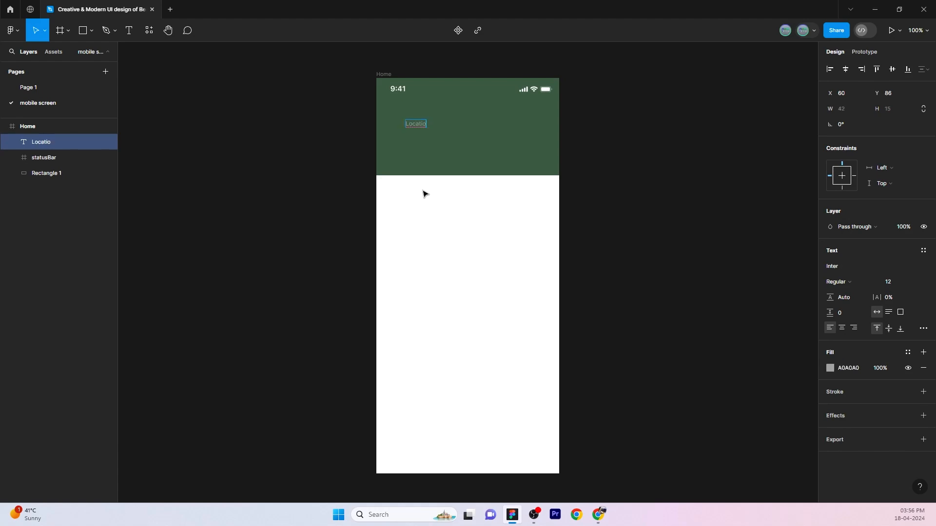
click(462, 189)
scroll(413, 119, down, 1)
scroll(423, 127, up, 7)
scroll(438, 162, up, 1)
scroll(373, 187, down, 3)
scroll(400, 176, up, 1)
drag(399, 174, 381, 161)
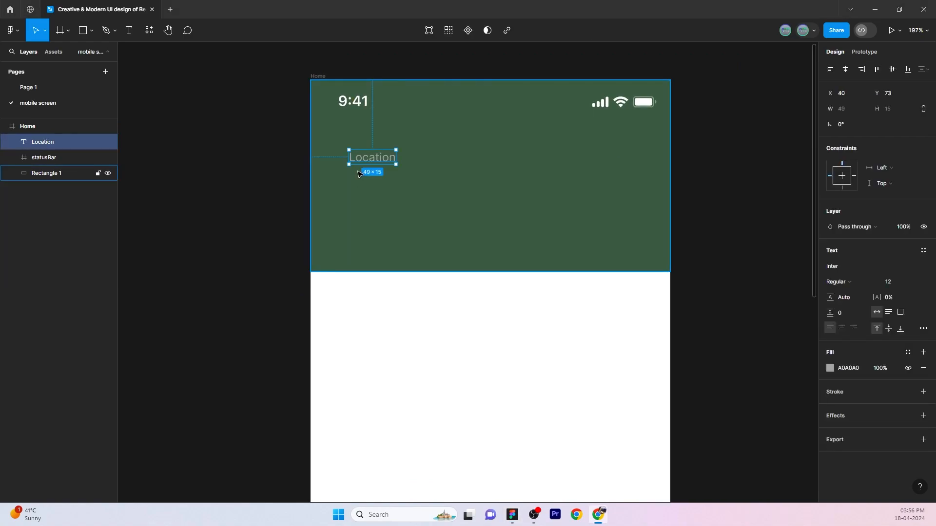
Add the text "Newtown, KOLKATA" below the Location label, in white SemiBold Urbanist at size 14.
click(370, 205)
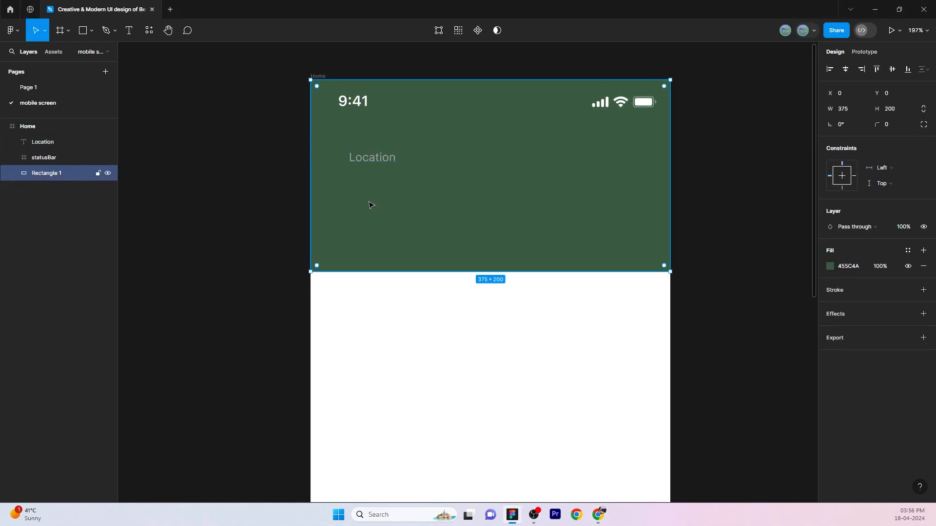
key(t)
click(356, 180)
text(Newtown, KOLKATA)
key(Escape)
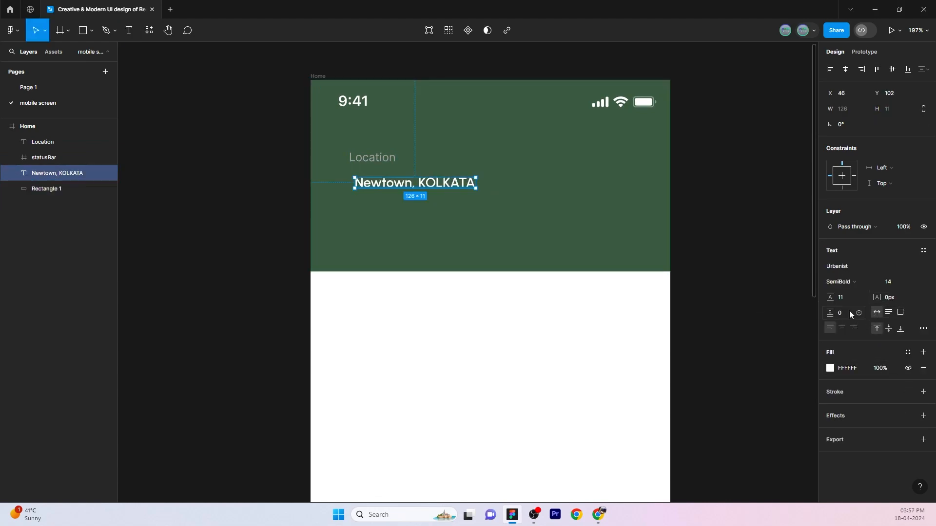
click(755, 308)
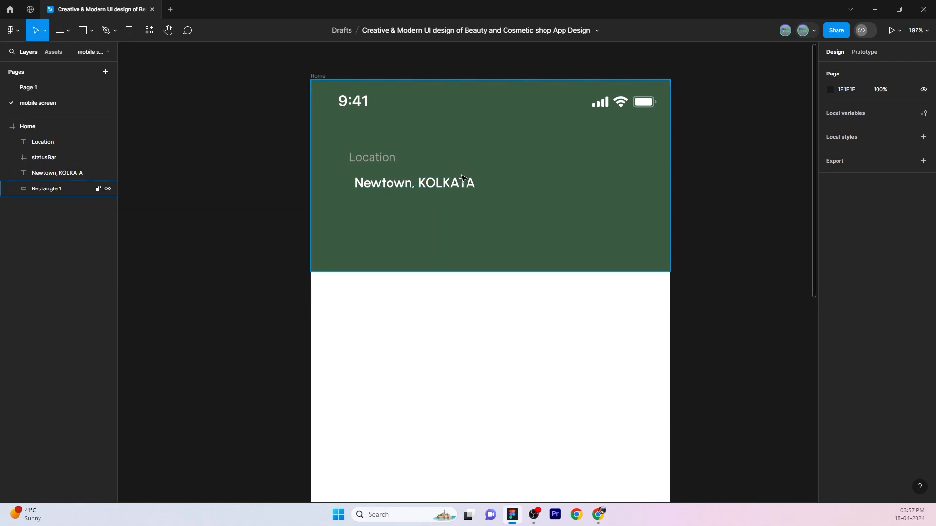
Change the "Newtown, KOLKATA" text to the Inter font with Medium weight.
click(415, 183)
click(850, 280)
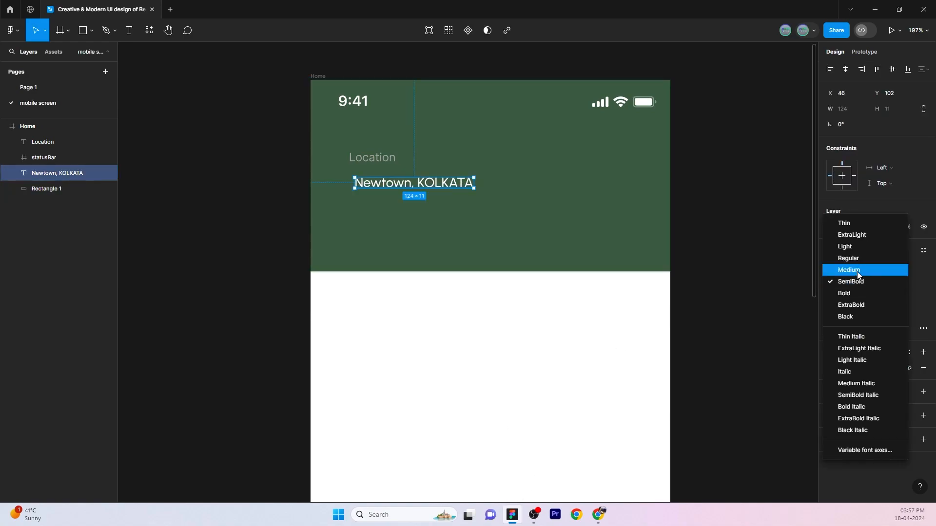
click(858, 272)
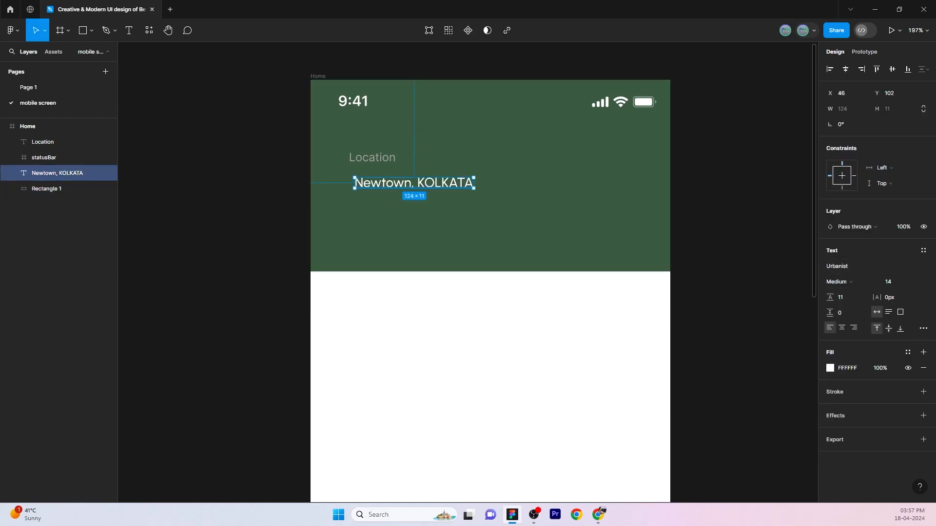
click(849, 267)
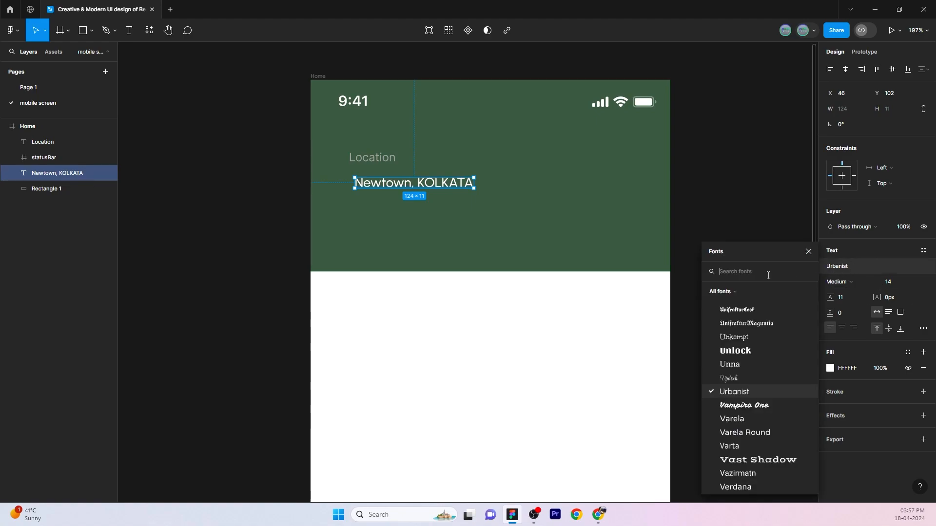
text(inter)
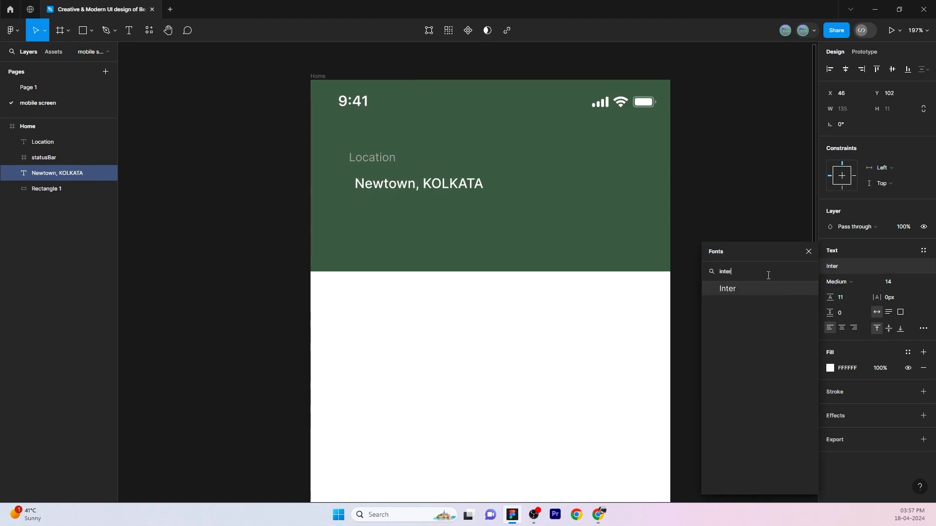
click(753, 286)
click(743, 287)
click(436, 184)
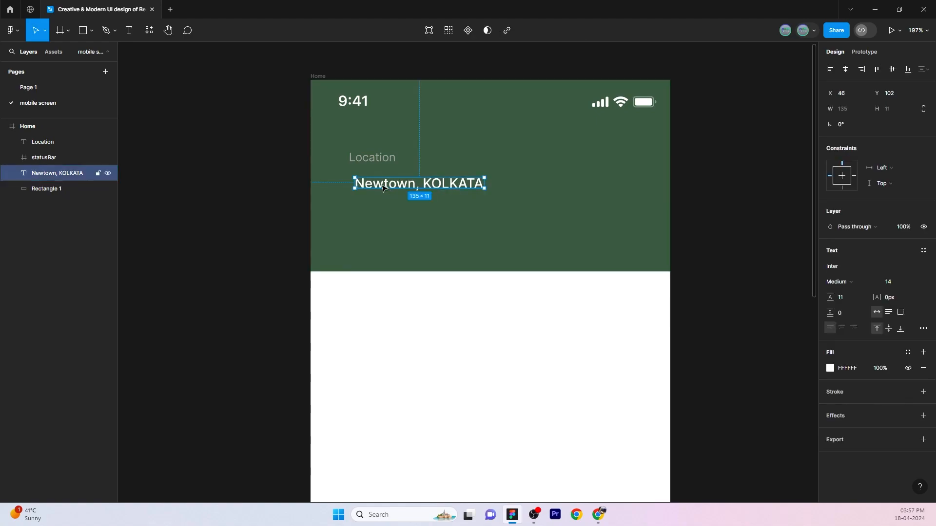
Paste the location pin icon in front of "Newtown, KOLKATA" and combine both in a horizontal auto layout with adjusted spacing.
key(ctrl+v)
drag(468, 272, 337, 183)
shift+click(373, 190)
key(shift+a)
click(393, 222)
click(415, 184)
drag(834, 229, 830, 231)
click(721, 234)
Stack the Location label and the pin row in a vertical auto layout with a spacing of 5.
click(378, 184)
shift+click(371, 159)
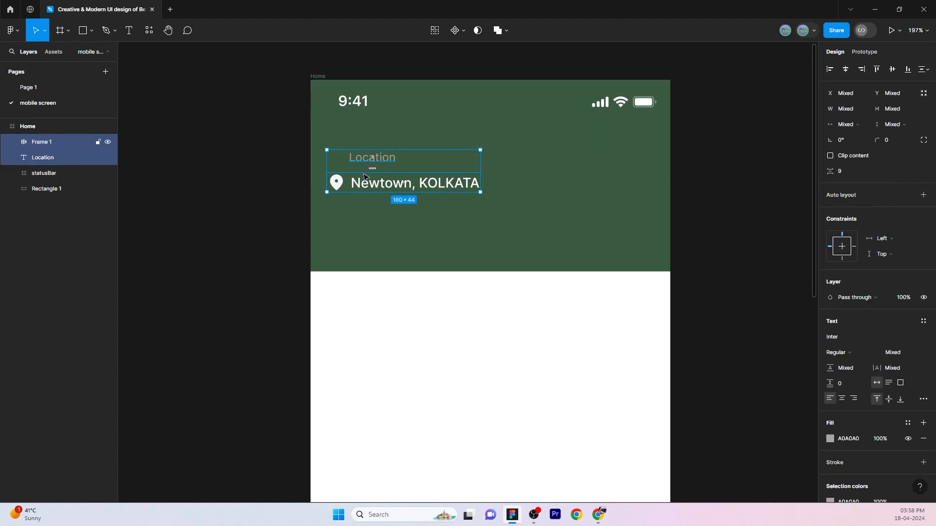
key(shift+a)
click(382, 210)
click(393, 183)
drag(830, 233, 829, 234)
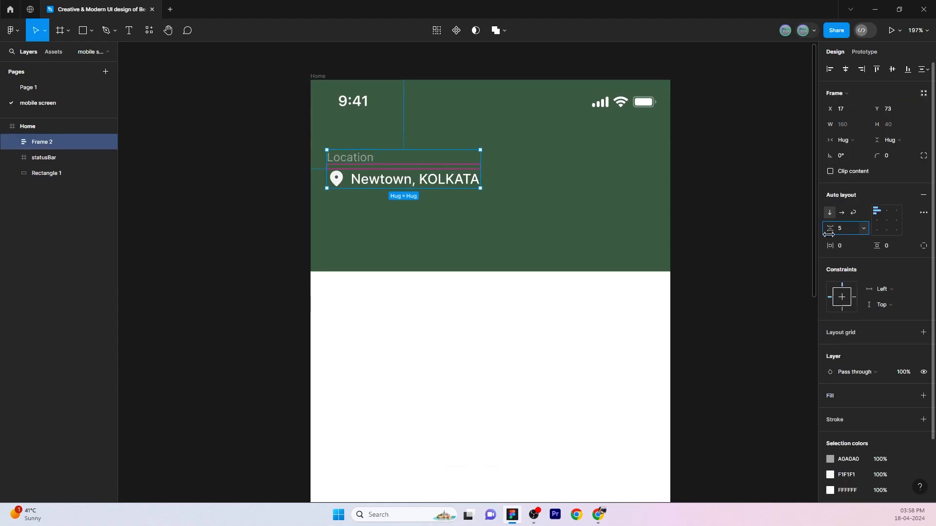
click(731, 244)
Move the location block to X 44 and ungroup its outer auto layout frame.
drag(405, 166, 431, 170)
click(472, 211)
click(453, 161)
right_click(454, 161)
click(515, 307)
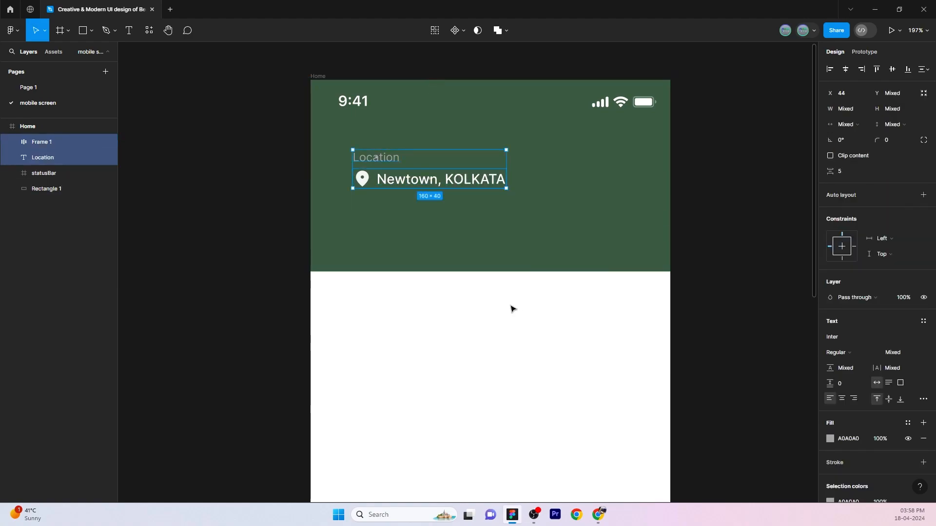
key(Escape)
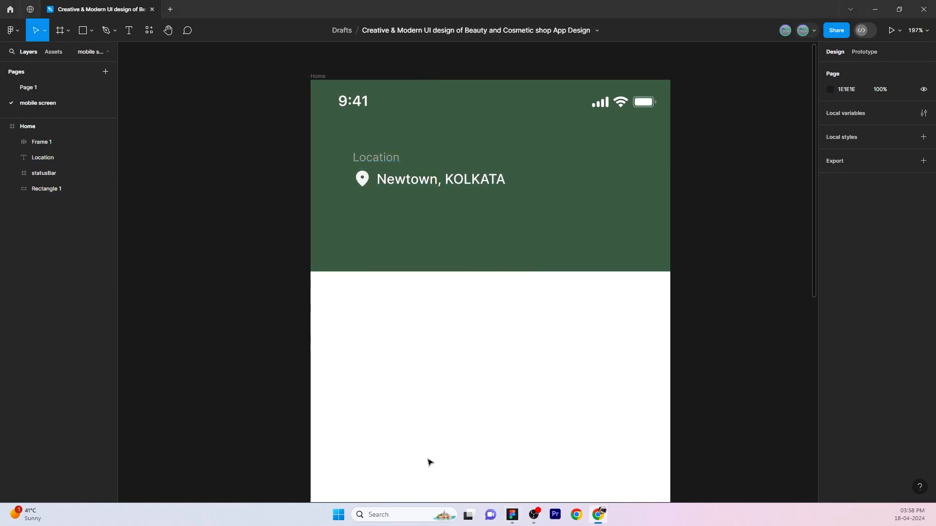
Paste the down-arrow icon after "Newtown, KOLKATA" and combine it with the pin row in a center-aligned auto layout.
click(514, 178)
key(ctrl+v)
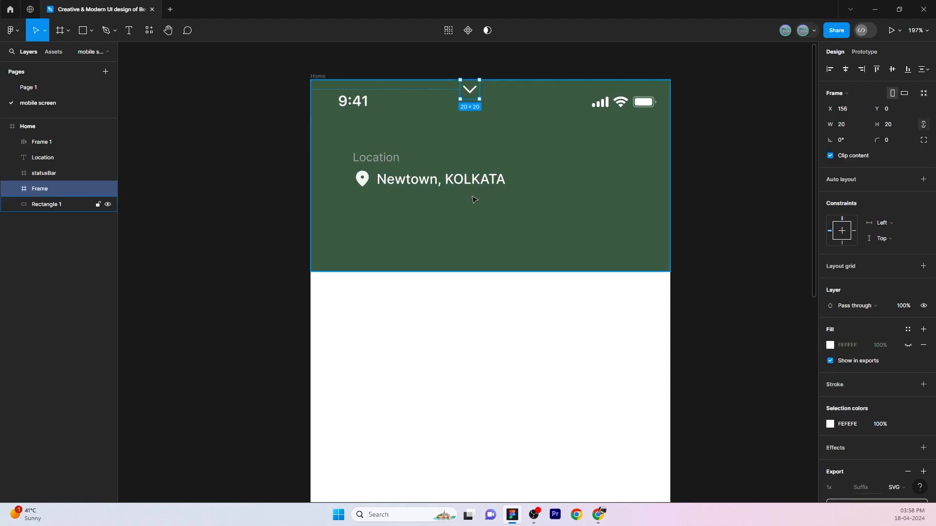
drag(476, 88, 527, 177)
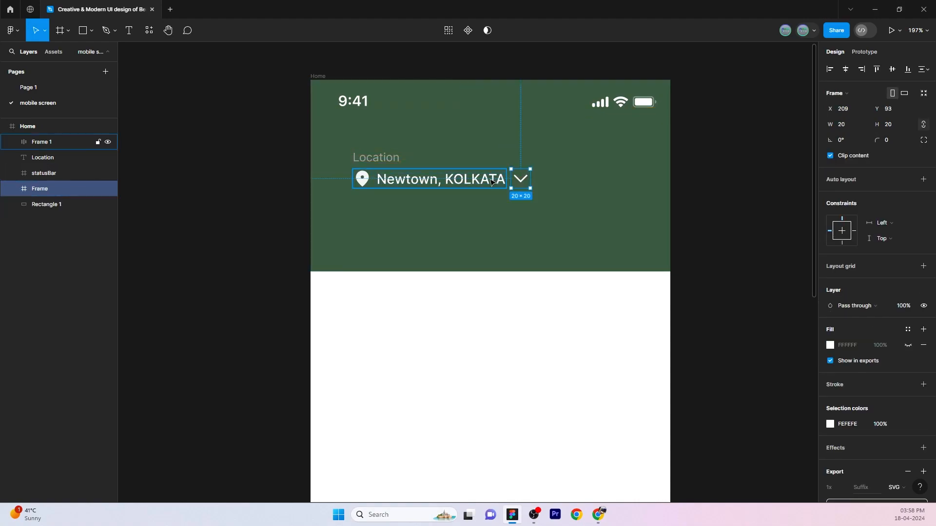
shift+click(481, 178)
key(shift+a)
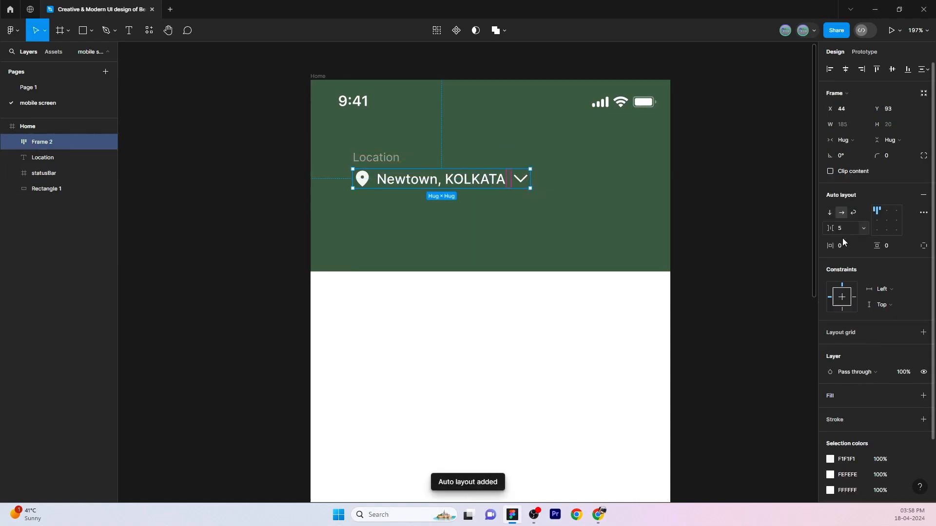
click(886, 221)
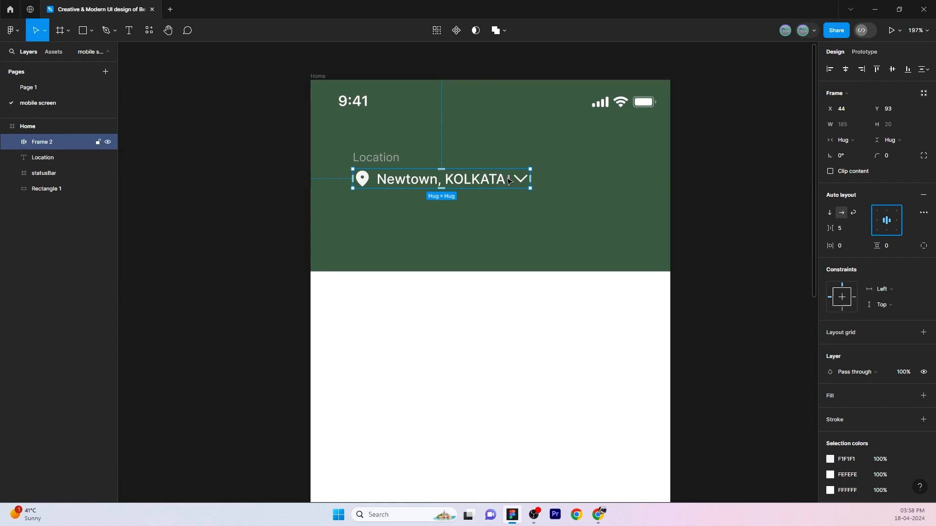
click(454, 223)
Wrap the Location label and the completed address row in one vertical auto layout.
click(385, 180)
shift+click(386, 164)
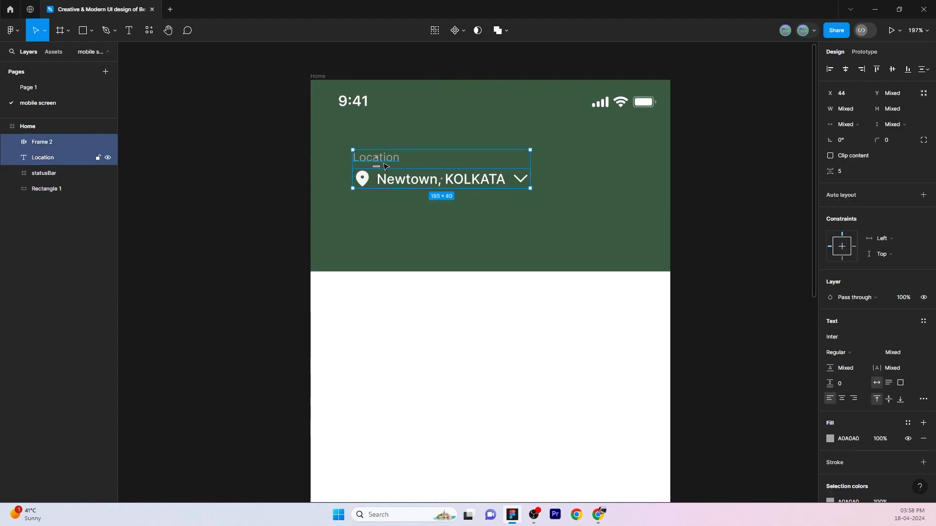
key(shift+a)
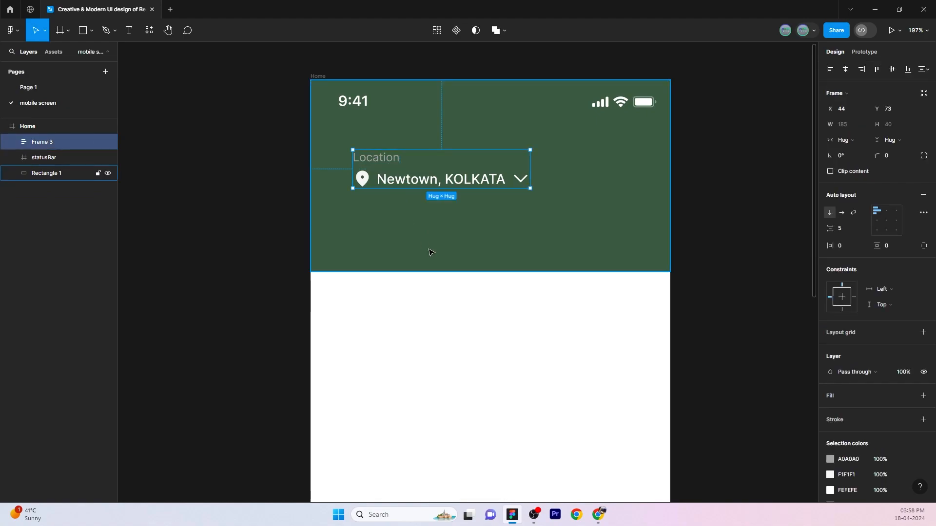
Paste the shopping bag icon beside the address row and wrap it in a centered auto layout with horizontal padding 7.
key(ctrl+v)
drag(326, 95, 581, 175)
key(shift+a)
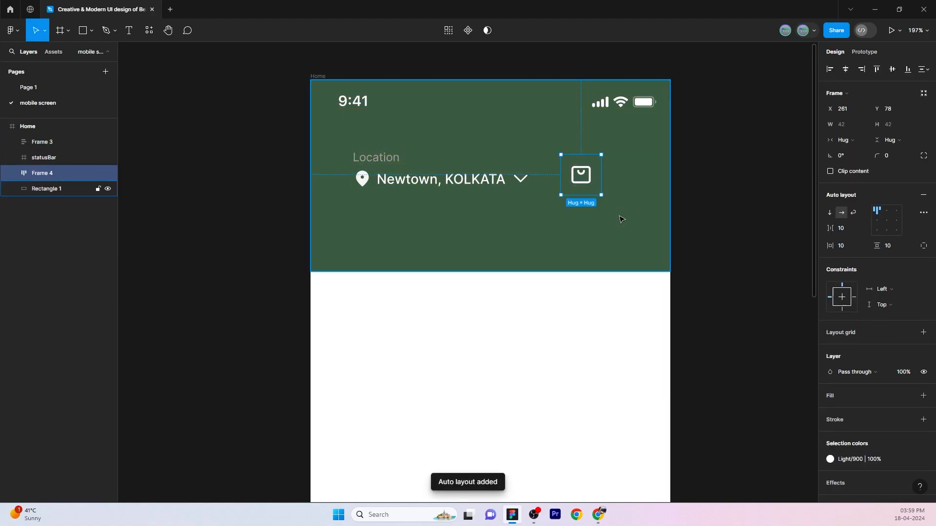
drag(830, 245, 830, 247)
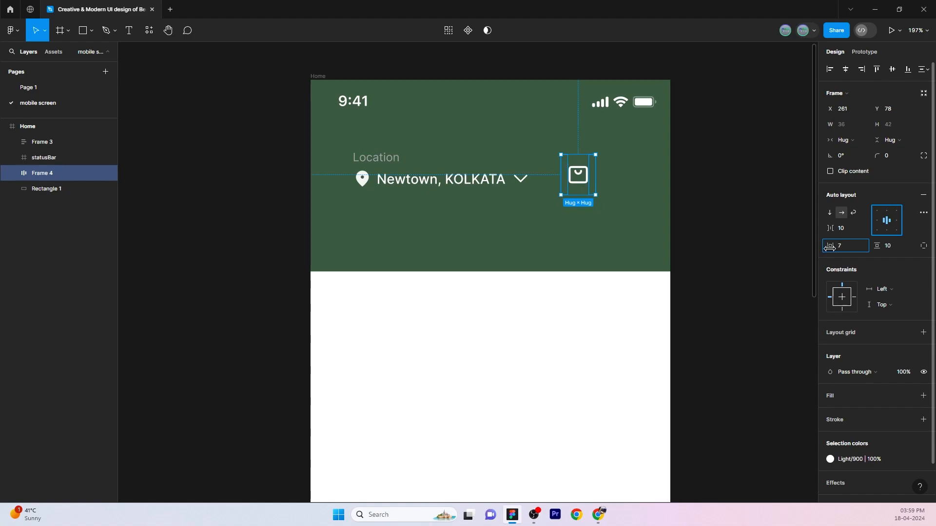
click(737, 219)
Set the shopping bag frame's width and height to 33.
click(576, 177)
click(842, 126)
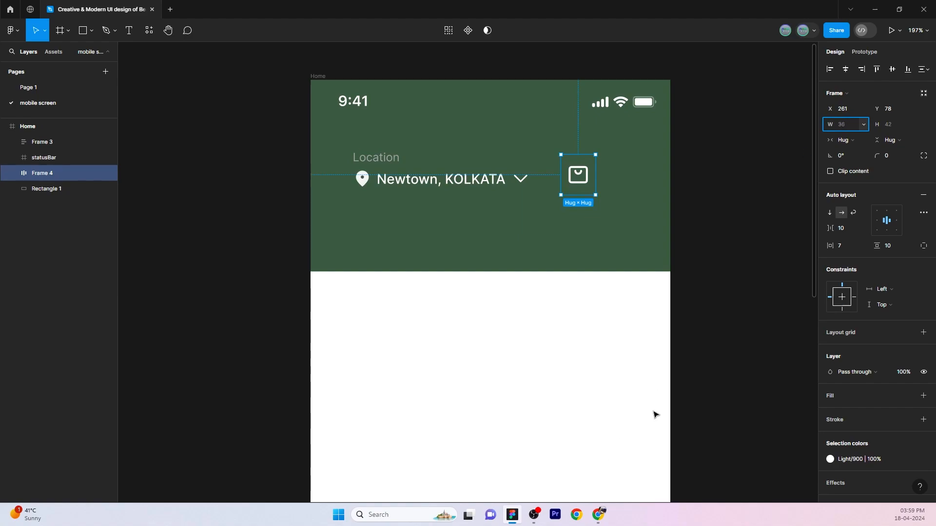
click(894, 125)
text(33)
click(712, 288)
Set the shopping bag frame's vertical and horizontal padding to 0.
click(566, 166)
click(873, 247)
click(887, 247)
text(0)
click(847, 248)
text(0)
click(756, 261)
Give the shopping bag frame a corner radius of 4 and an FFFFFF fill at 30% opacity.
click(577, 169)
click(888, 158)
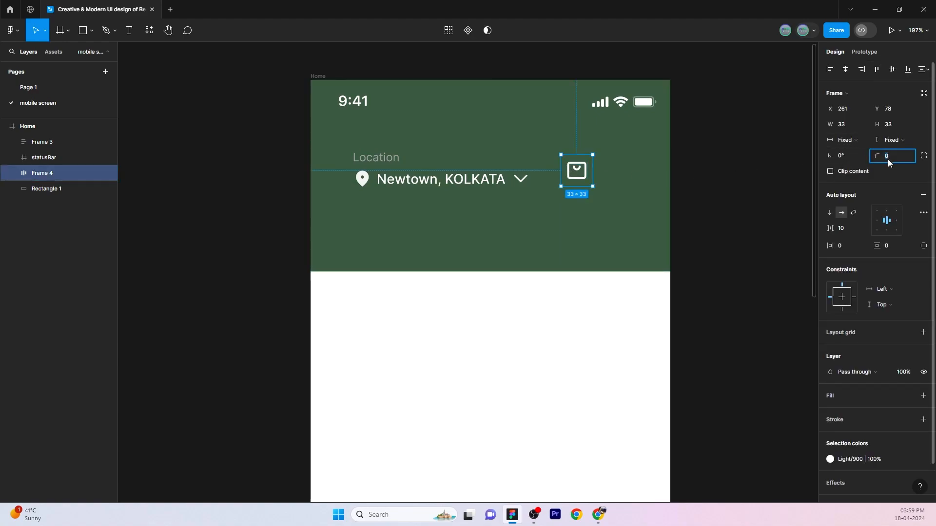
text(4)
scroll(863, 361, down, 1)
click(923, 355)
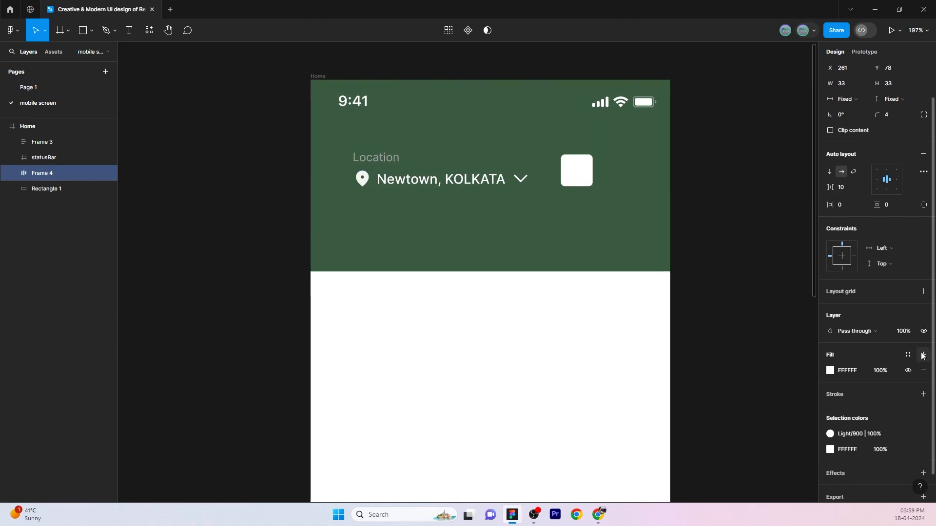
click(881, 372)
text(30)
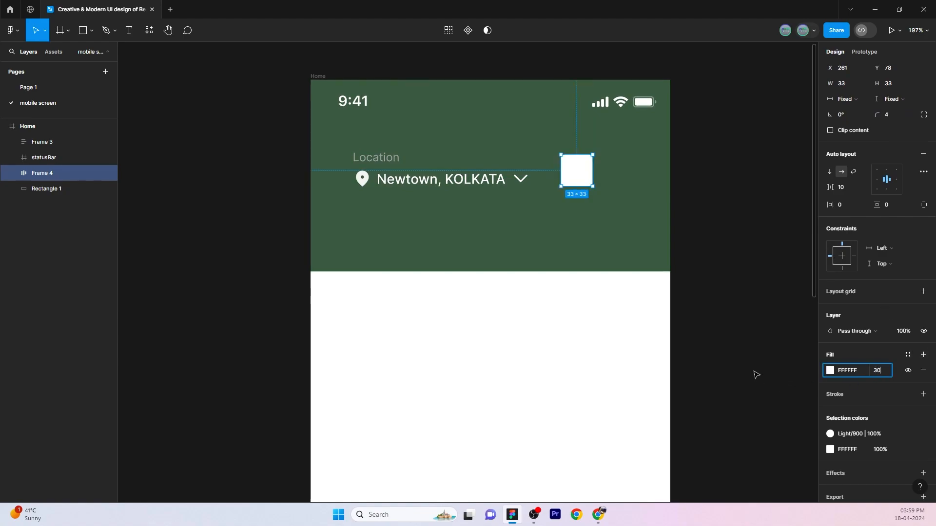
click(756, 376)
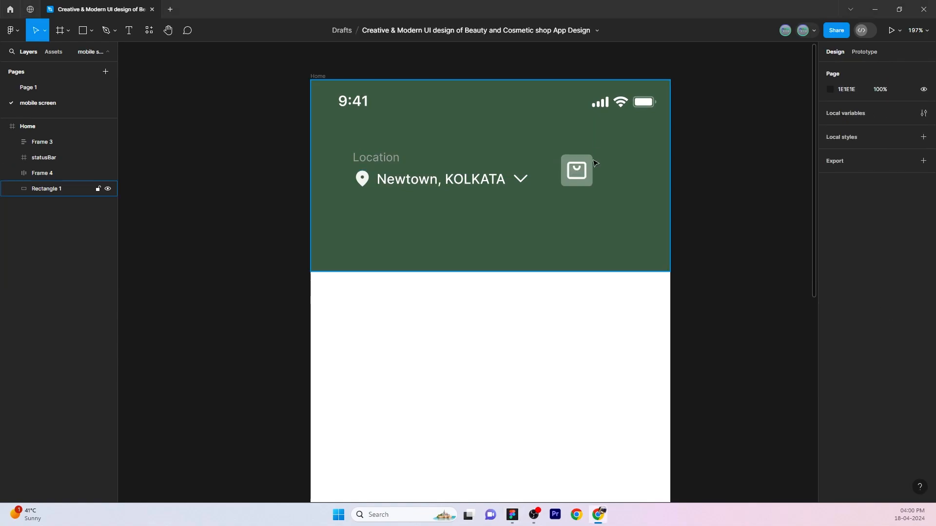
Set the shopping bag frame's corner radius to 5.
click(576, 170)
text(5)
click(727, 240)
Duplicate the shopping bag frame to its right and replace the copy's icon with the bell icon.
click(584, 174)
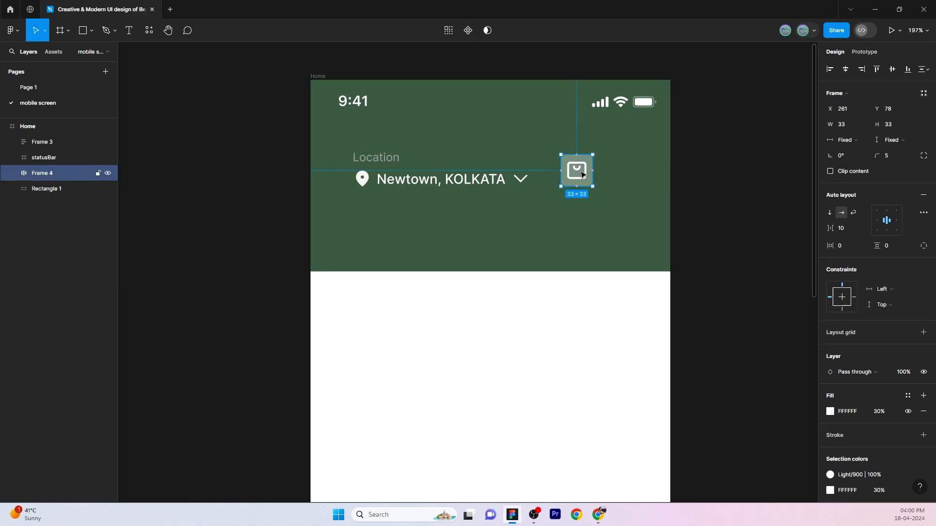
drag(581, 174, 623, 174)
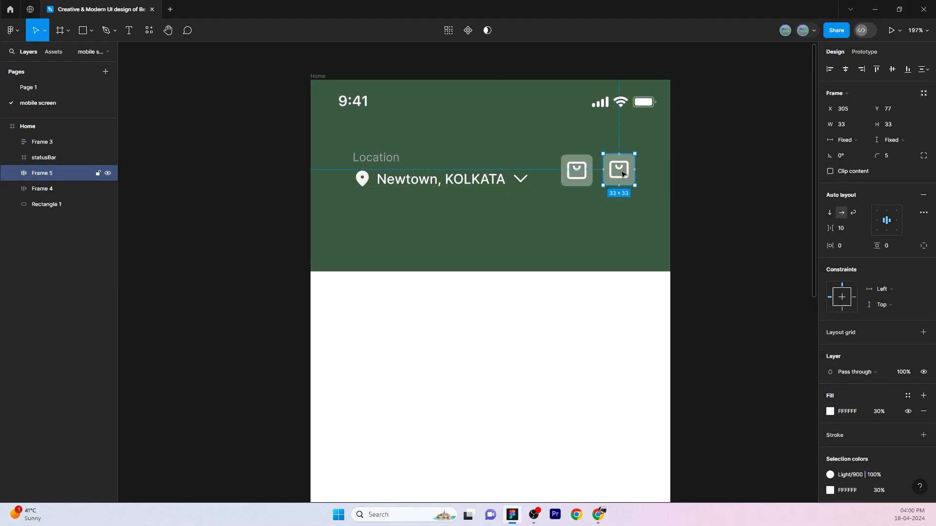
double_click(623, 174)
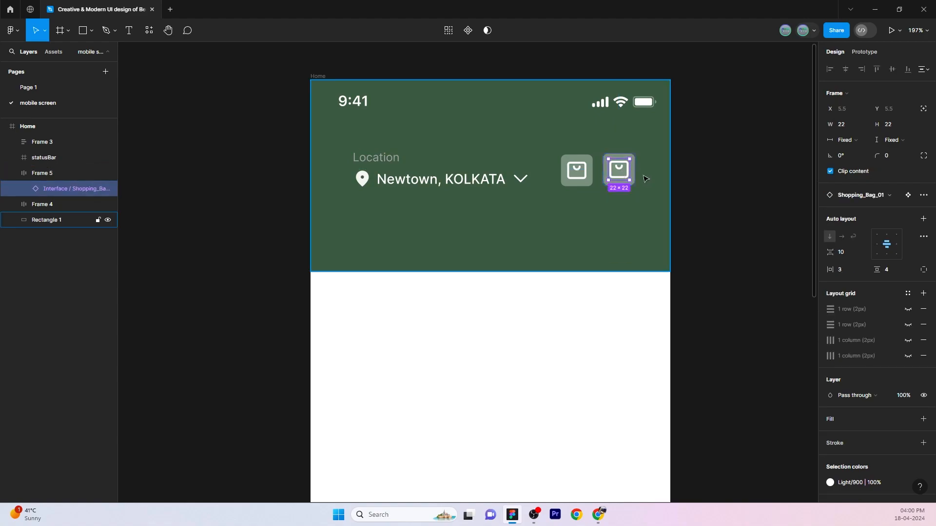
key(ctrl+shift+r)
click(596, 202)
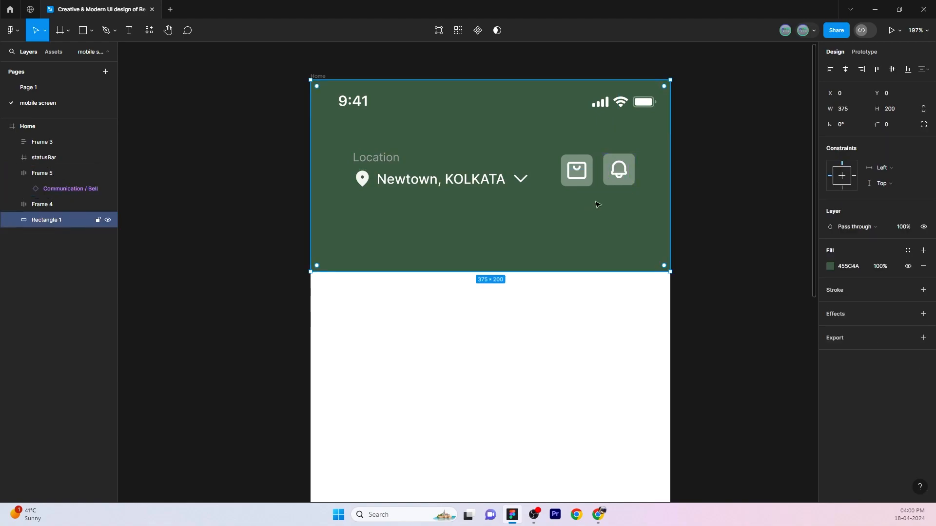
Wrap the bag and bell frames in a horizontal auto layout and slightly reduce the gap between them.
click(584, 172)
shift+click(612, 175)
key(shift+a)
drag(562, 223, 563, 220)
click(600, 176)
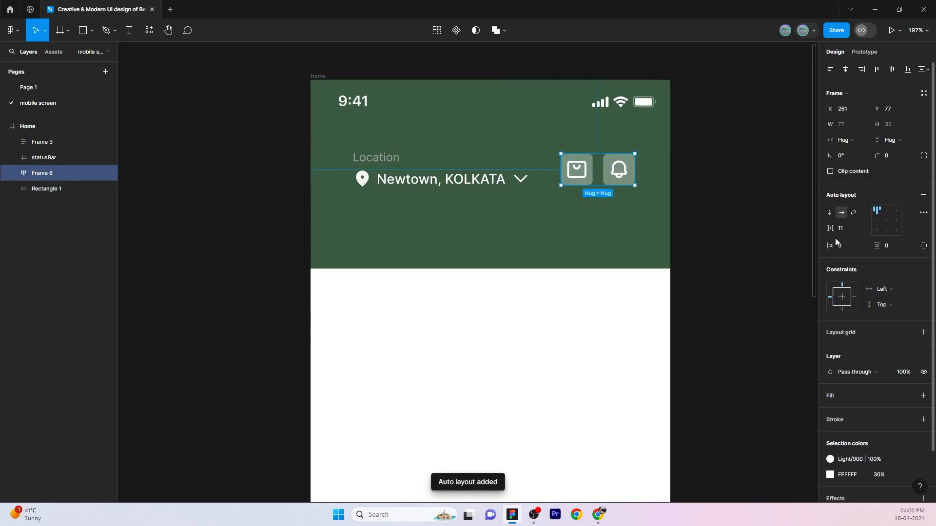
drag(831, 232, 832, 233)
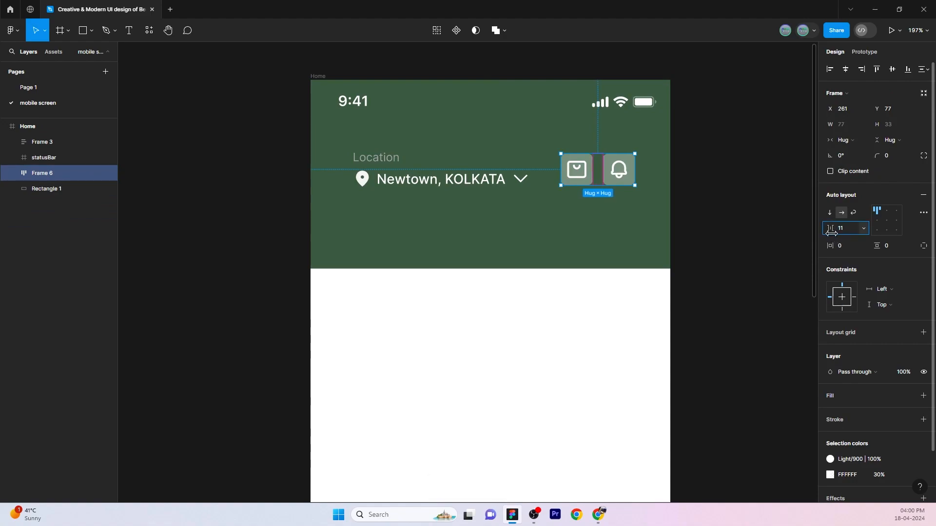
click(720, 235)
Wrap the location block and the icon pair in one horizontal auto layout with Auto spacing.
scroll(721, 236, down, 1)
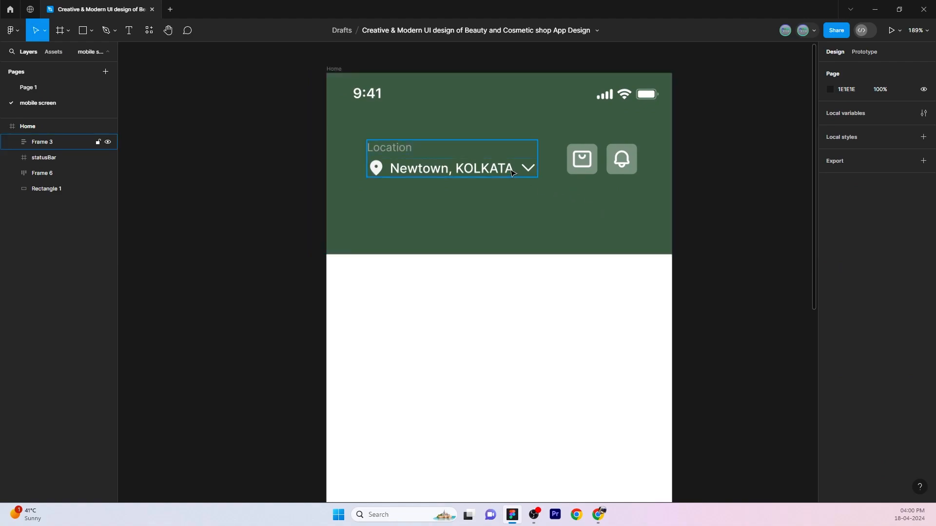
click(510, 173)
shift+click(592, 161)
key(shift+a)
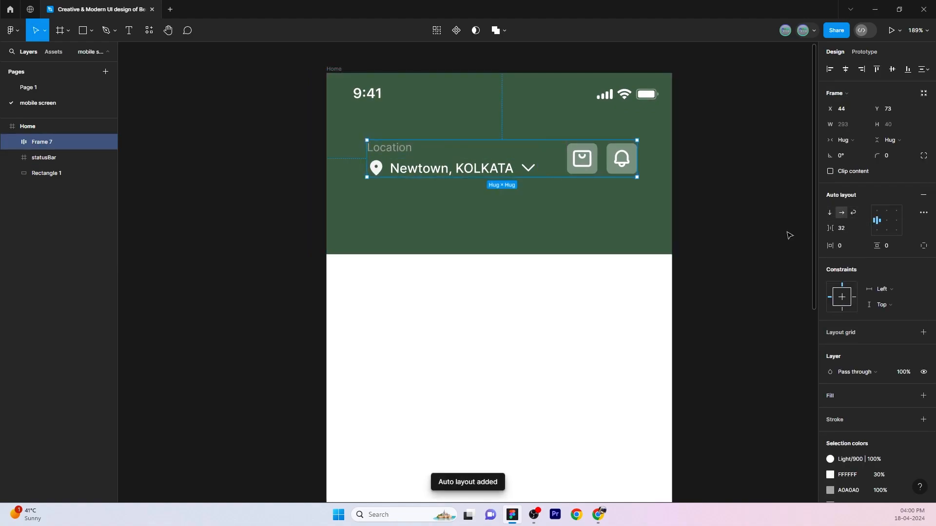
click(863, 229)
click(845, 259)
Set the location row's width to 327 and centre it horizontally in the Home frame.
click(846, 128)
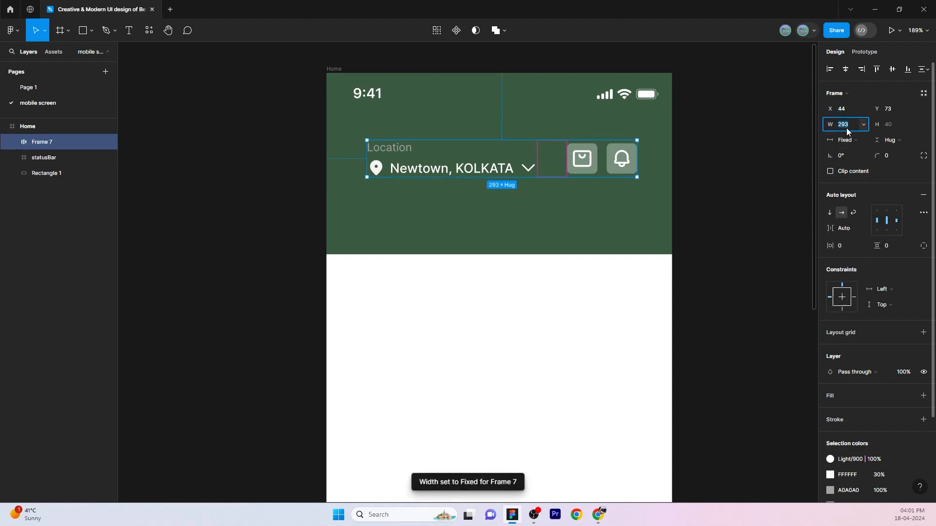
text(327)
click(516, 227)
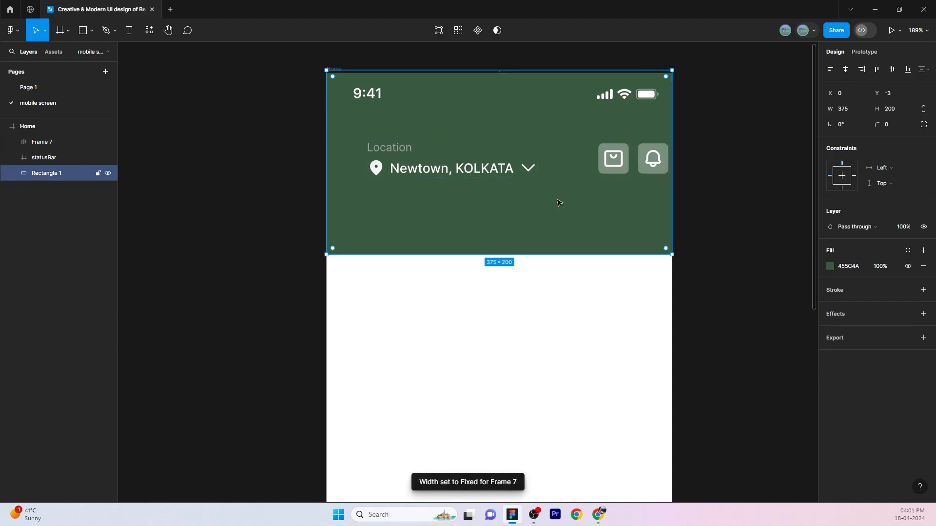
click(572, 153)
click(846, 70)
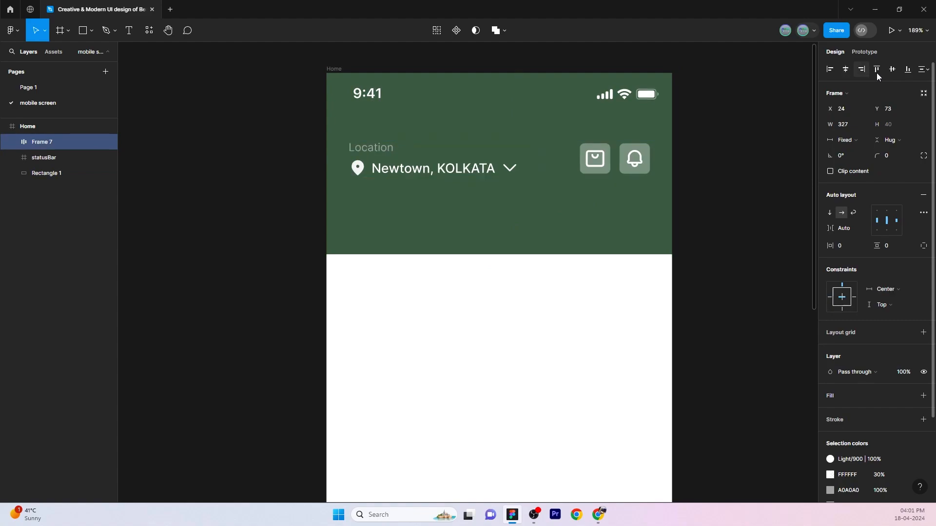
Reduce the vertical spacing between the status bar and the location row.
key(Escape)
click(44, 158)
shift+click(42, 141)
click(838, 189)
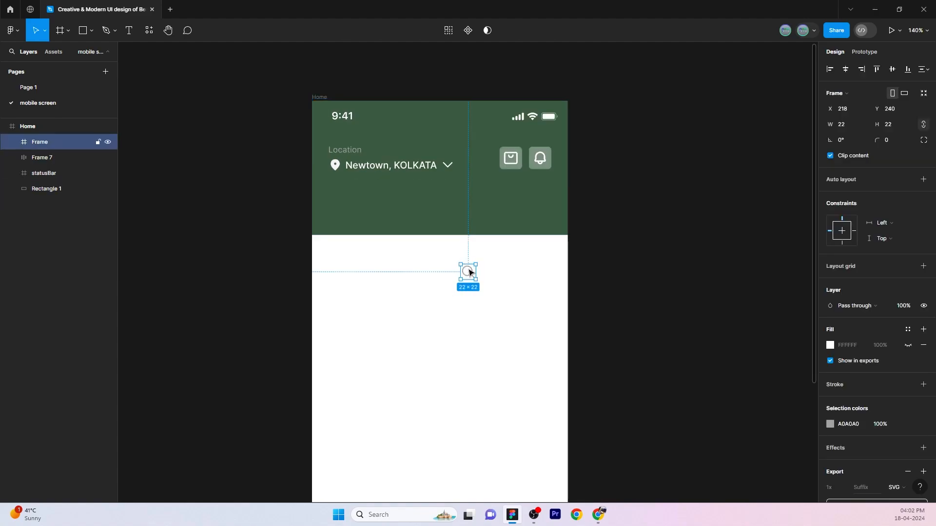
Move the search icon into the green header below the location row and add the text "Search" beside it.
drag(470, 272, 357, 202)
key(Escape)
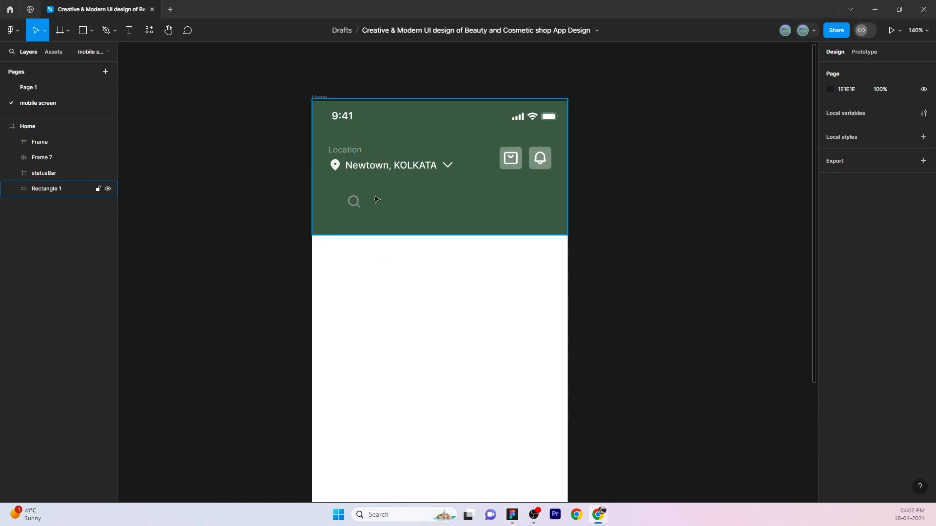
click(377, 200)
key(t)
click(375, 200)
text(Search)
key(Escape)
Wrap the search icon and the "Search" text in a horizontal auto layout and reduce the gap between them.
shift+click(355, 206)
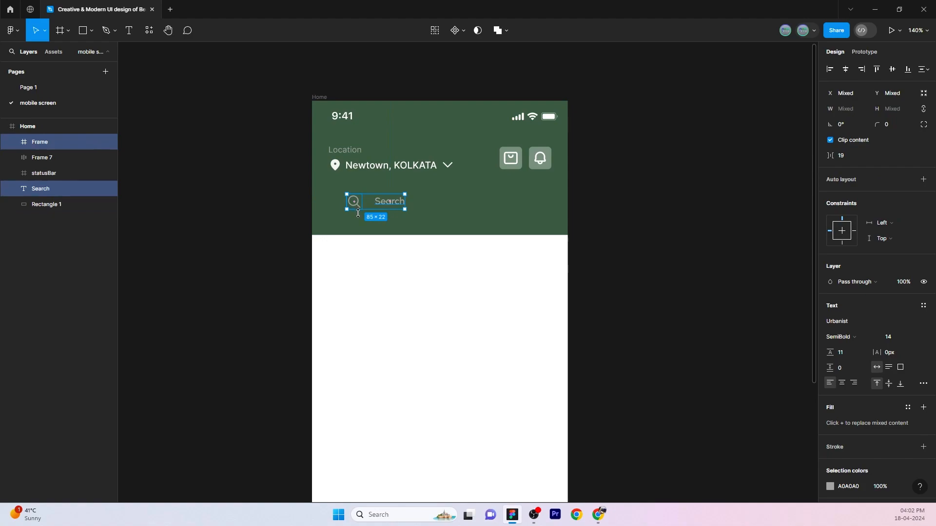
key(shift+a)
drag(833, 230, 830, 235)
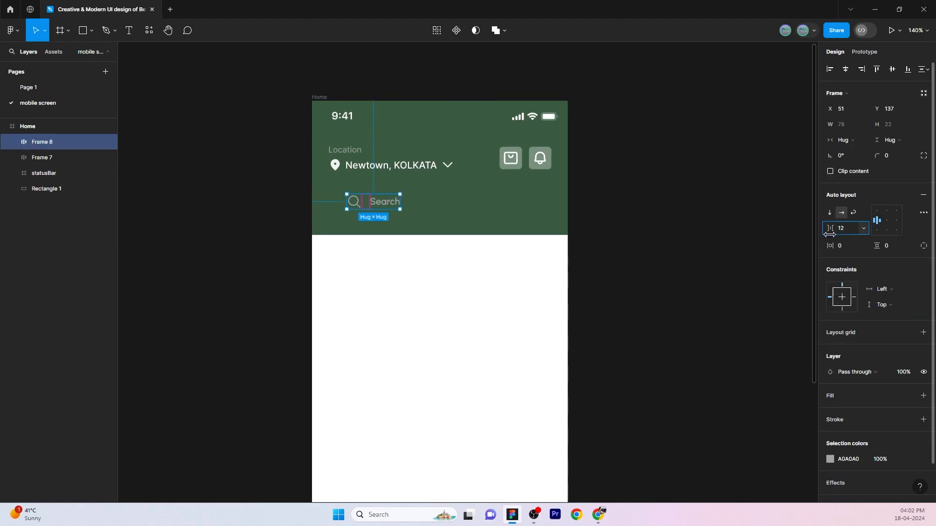
click(740, 275)
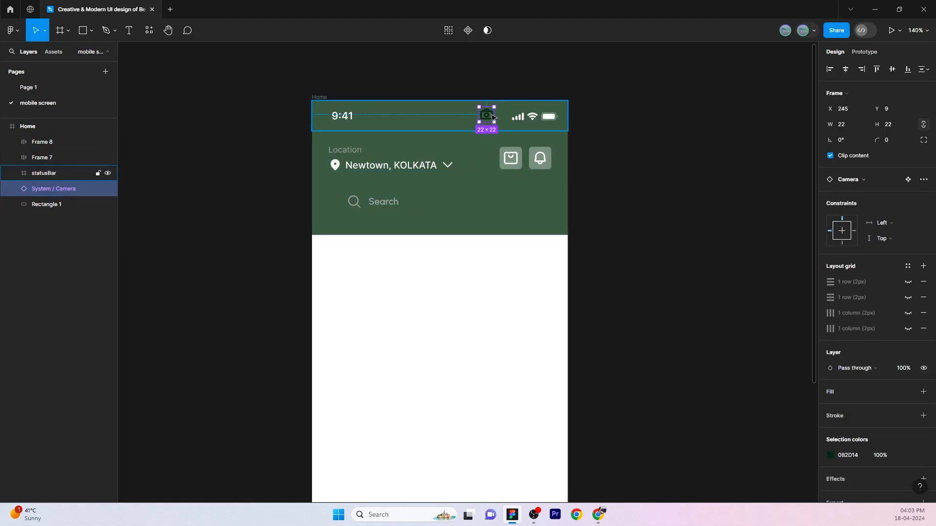
Move the camera icon to the right of the "Search" text and wrap it with the search group in a horizontal auto layout.
drag(491, 116, 474, 203)
click(427, 238)
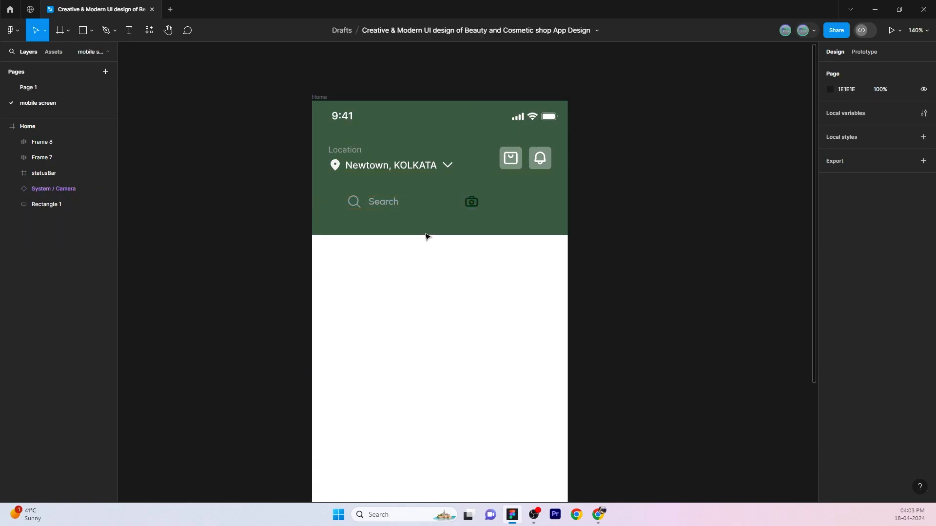
click(478, 205)
shift+click(383, 209)
key(shift+a)
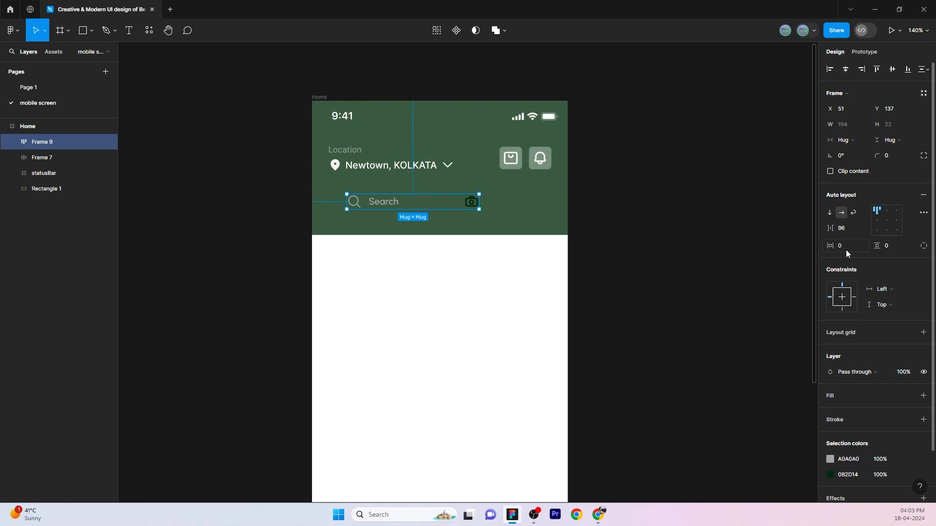
Give the search bar frame centred alignment, horizontal padding 10, width 277 and height 40.
click(888, 226)
drag(838, 254, 841, 255)
click(852, 124)
text(277)
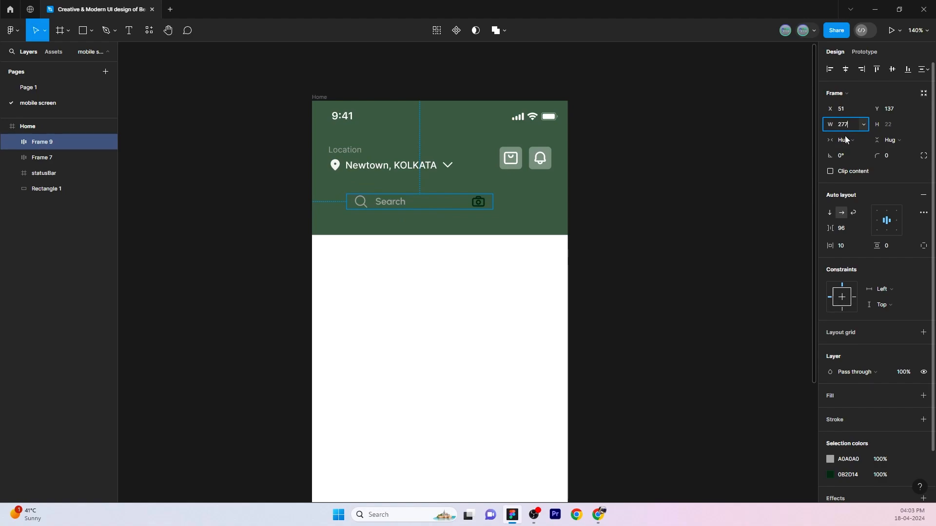
click(890, 125)
text(40)
click(637, 208)
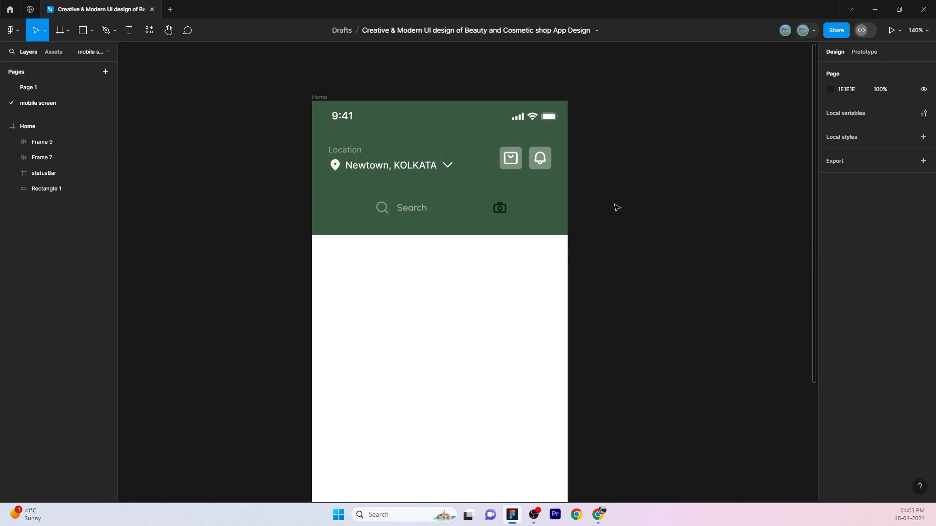
Set the search bar's item spacing to Auto so the camera icon sits at the far end.
click(506, 211)
click(864, 227)
click(857, 241)
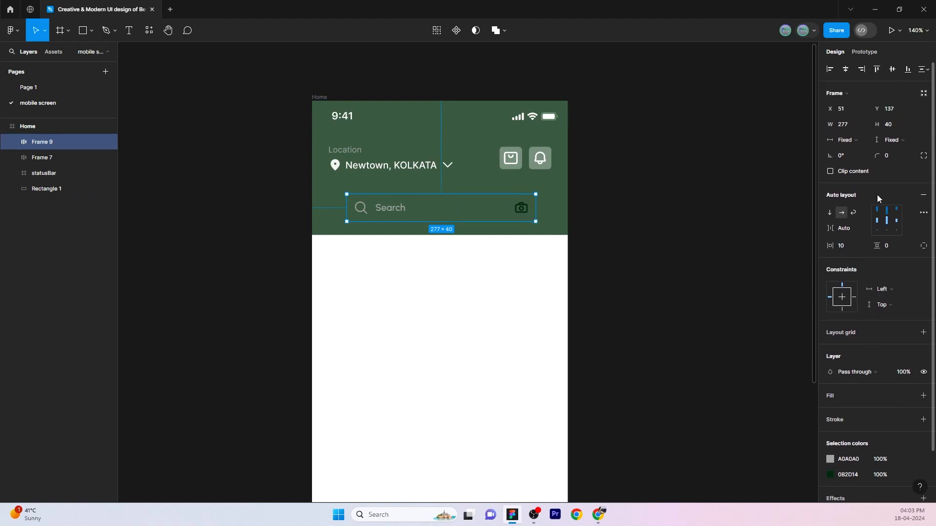
Give the search bar an FFFFFF fill and a corner radius of 8.
click(923, 395)
click(891, 157)
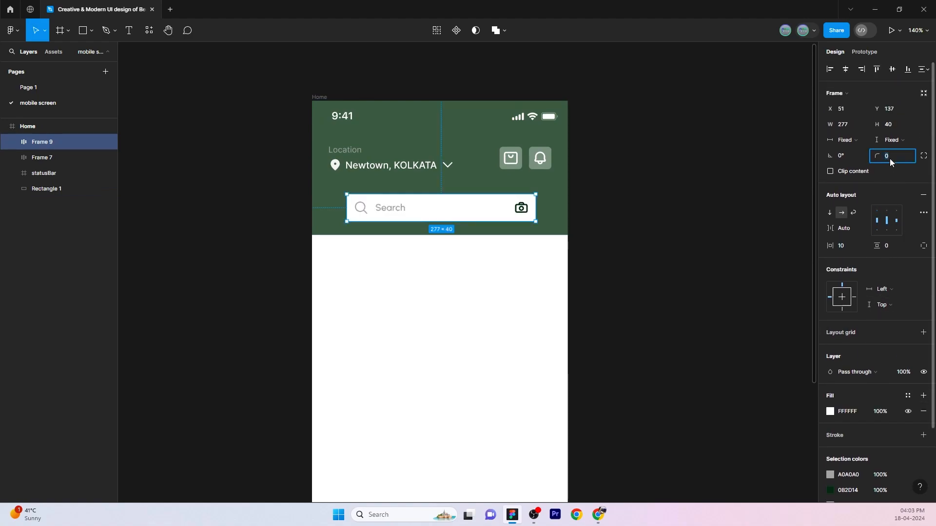
click(695, 269)
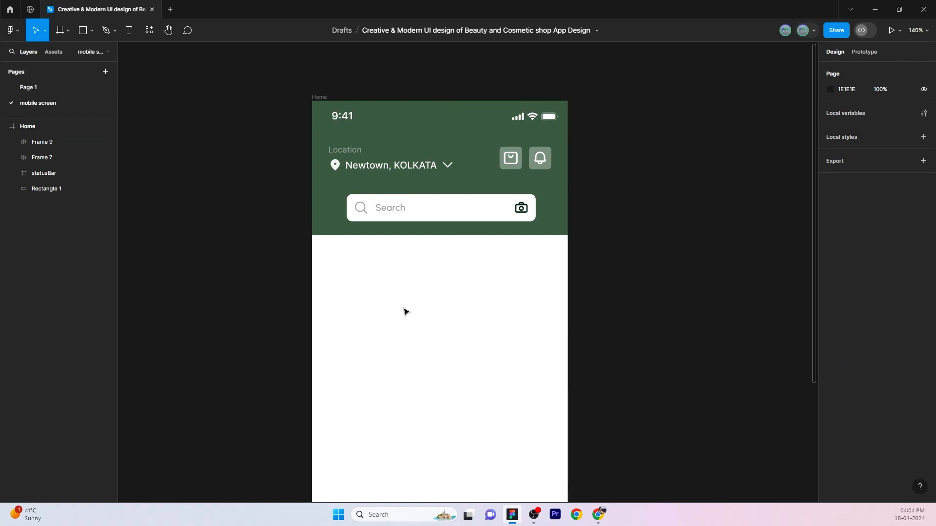
Align the search bar's left edge with the location row.
scroll(433, 273, up, 1)
click(436, 204)
shift+click(458, 164)
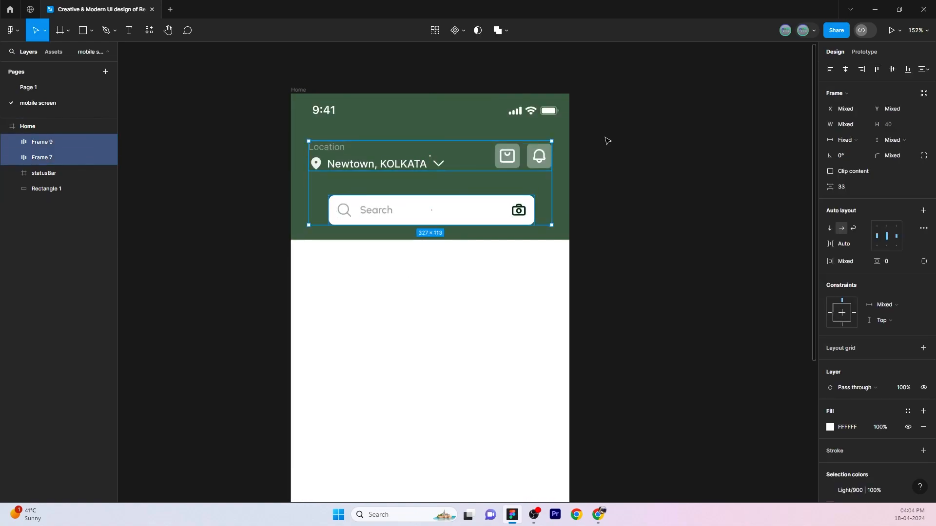
click(825, 72)
Paste the filter icon, place it to the right of the search bar and wrap it in an auto layout.
click(705, 146)
key(ctrl+v)
drag(471, 276, 532, 225)
key(shift+a)
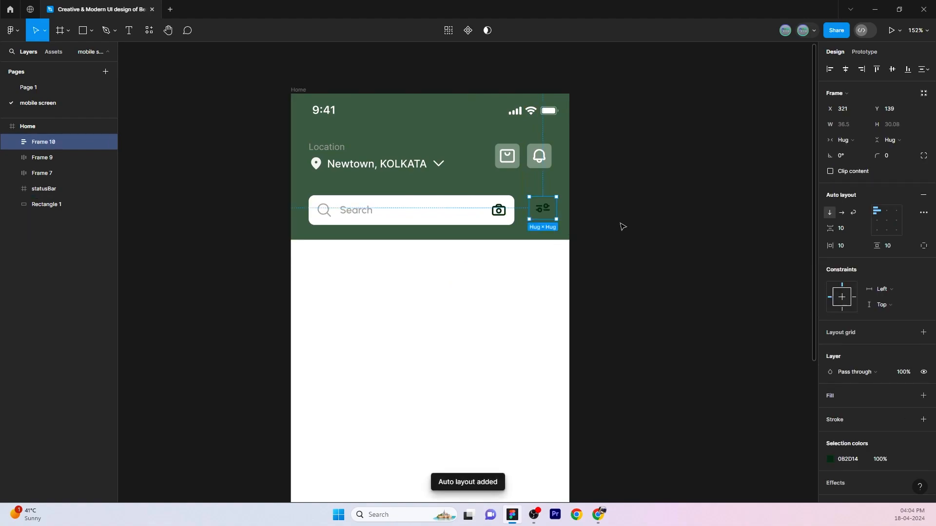
Set the filter icon frame's width and height to 40 and centre the icon inside it.
click(846, 128)
text(40)
click(893, 124)
click(602, 224)
click(550, 210)
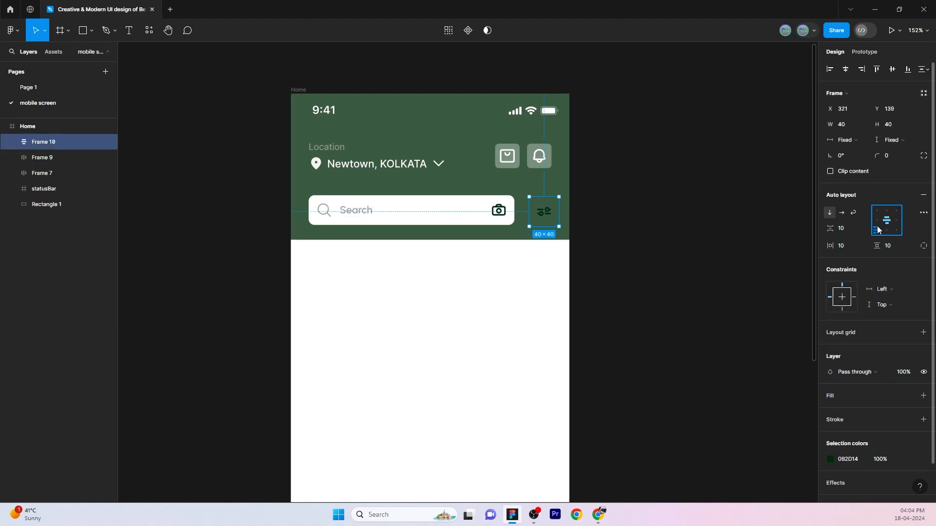
Give the filter icon frame a corner radius of 8 and a white fill.
click(890, 155)
text(8)
scroll(881, 290, down, 1)
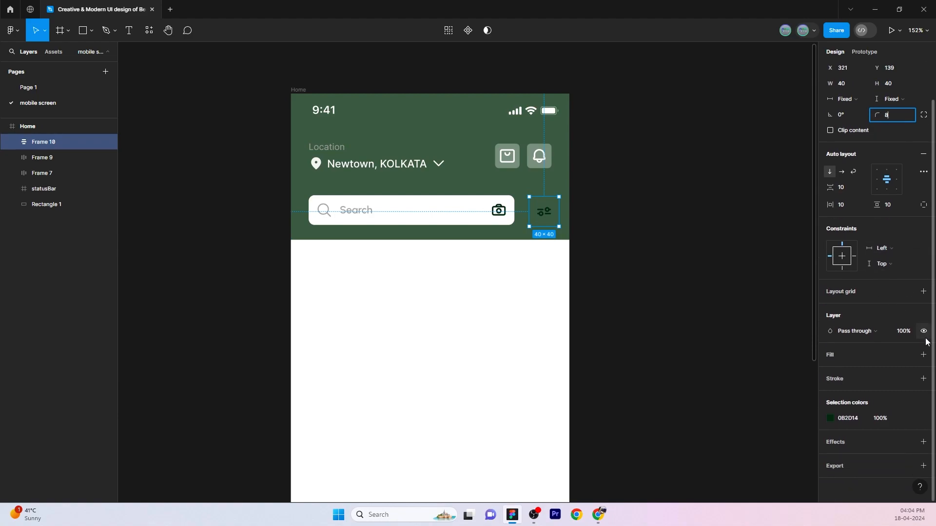
click(923, 354)
click(703, 326)
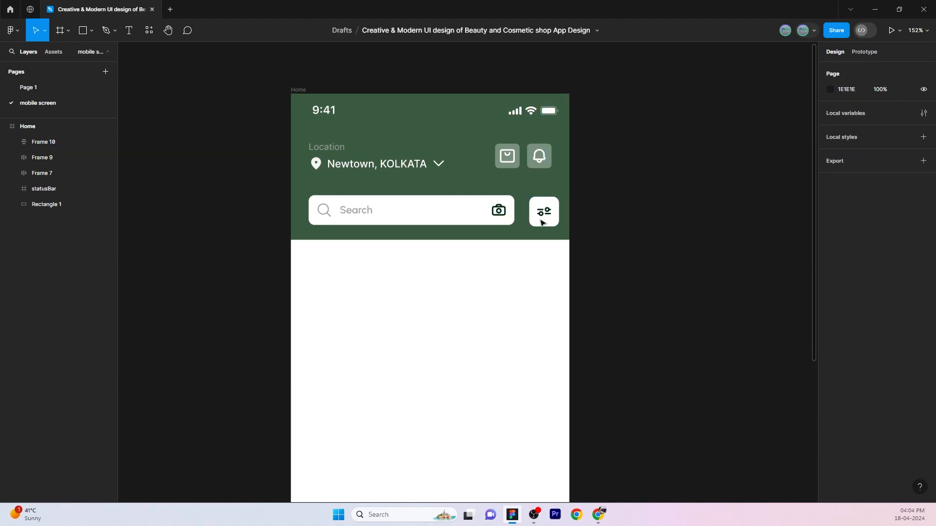
Wrap the search bar and the filter button in a horizontal auto layout with Auto spacing.
click(544, 215)
shift+click(504, 215)
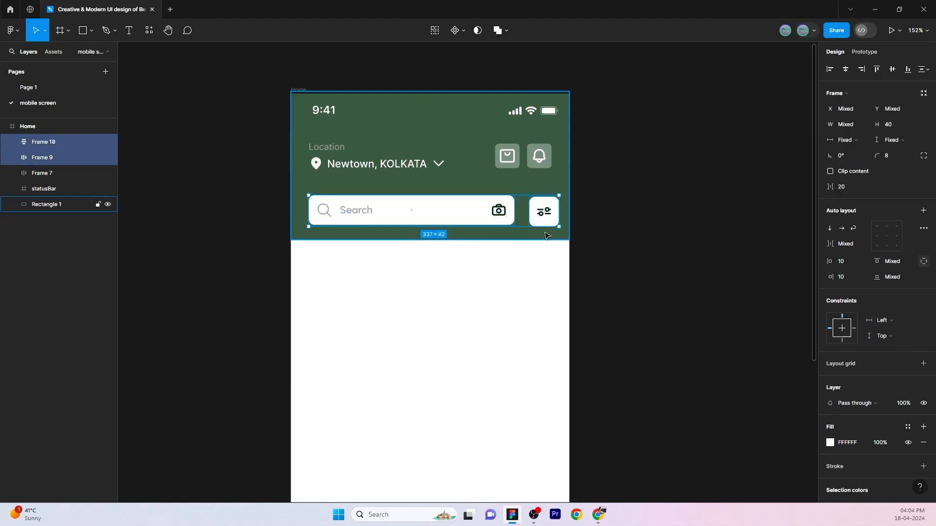
key(shift+a)
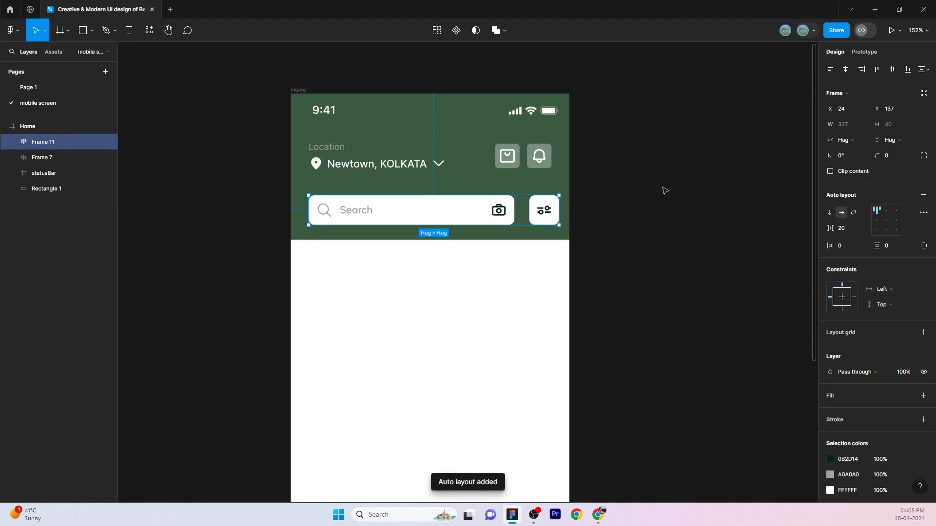
click(867, 228)
click(850, 250)
Set the search row's width to 327 and centre it horizontally in the Home frame.
click(844, 127)
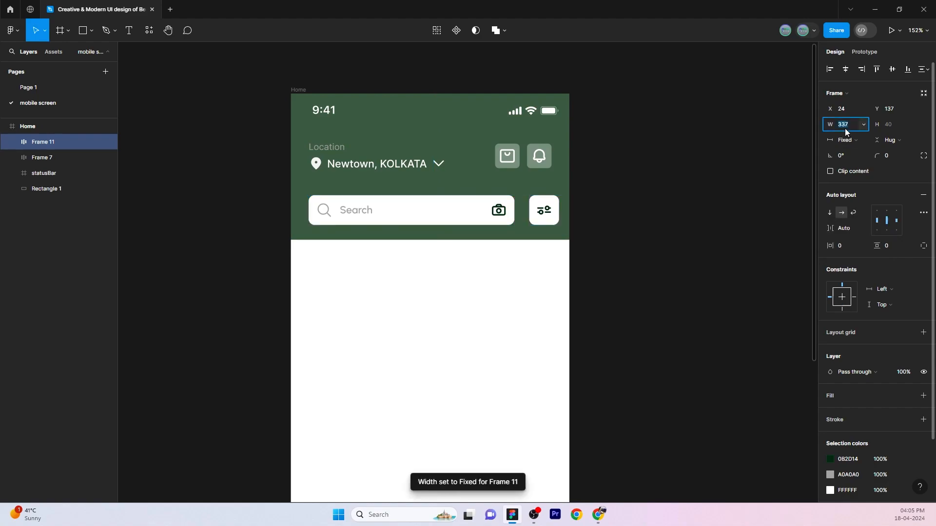
text(327)
click(673, 203)
click(511, 208)
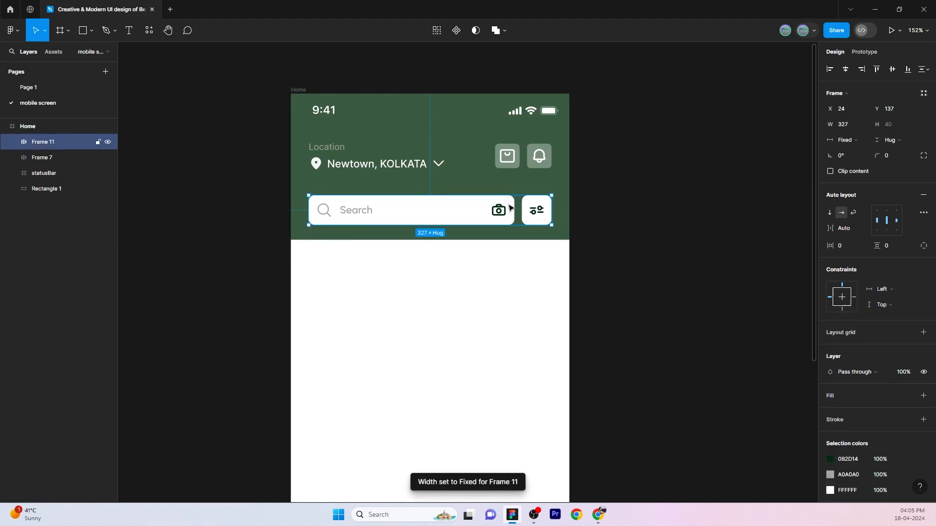
click(849, 73)
click(658, 201)
Reduce the vertical spacing between the location row and the search row.
click(485, 211)
shift+click(476, 161)
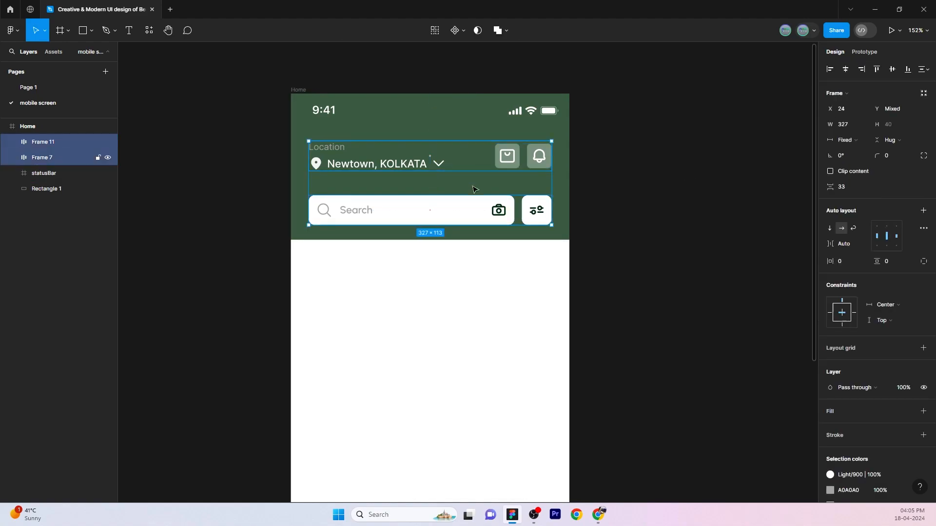
drag(831, 187, 816, 192)
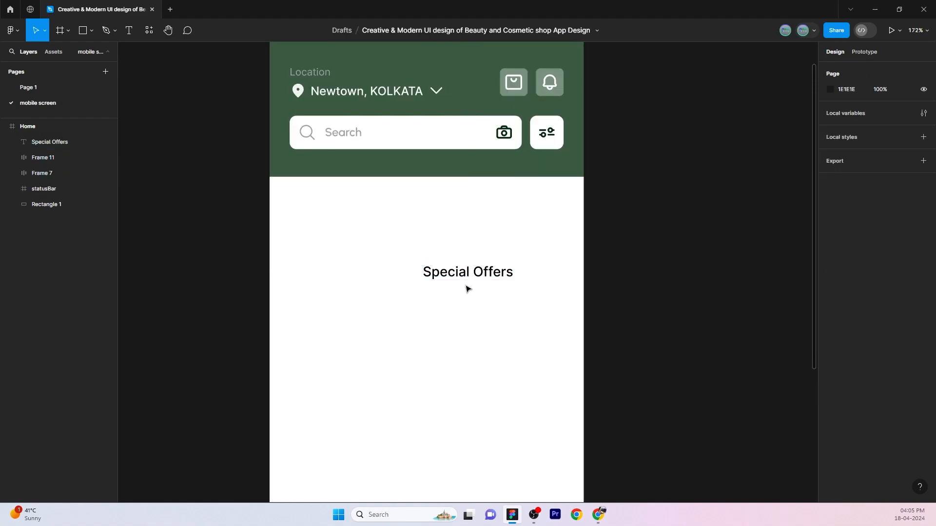
Move the "Special Offers" heading to the left side of the white area, just below the green header.
drag(442, 267, 301, 215)
click(480, 237)
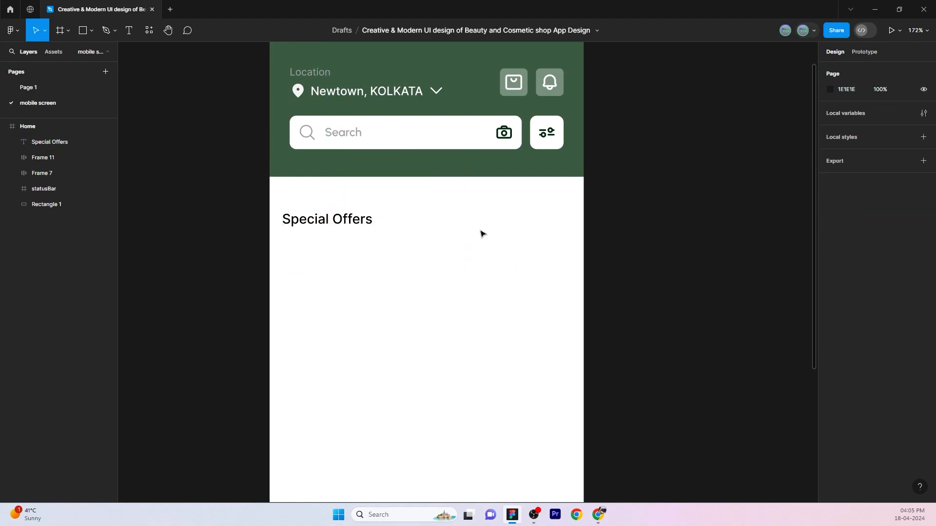
Add the grey text "See All" in Inter Regular 14 to the right of the "Special Offers" heading.
key(t)
click(481, 225)
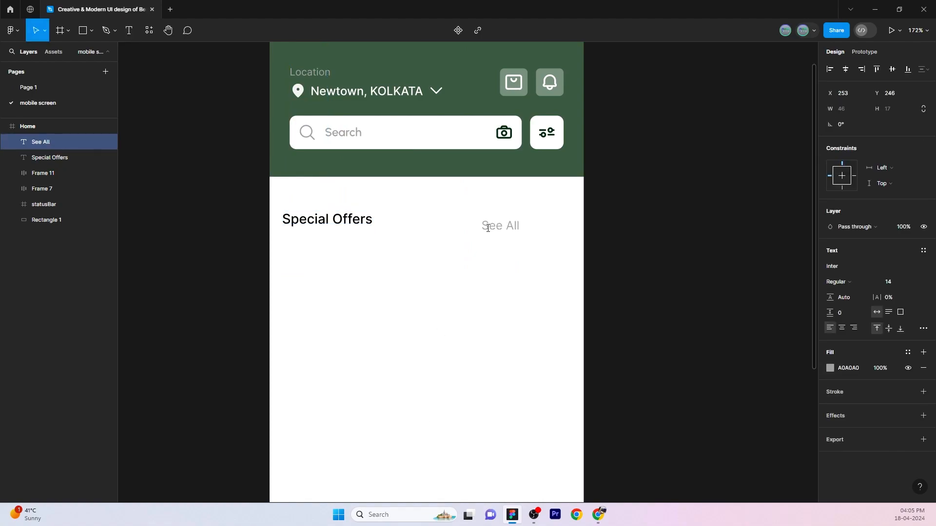
click(466, 244)
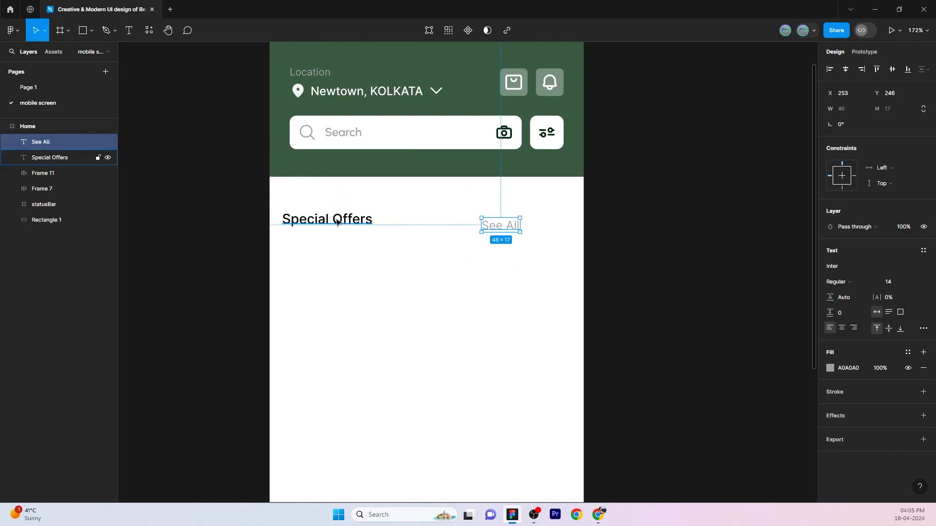
Wrap "Special Offers" and "See All" in a horizontal auto layout with Auto spacing and vertically centred alignment.
shift+click(330, 218)
key(shift+a)
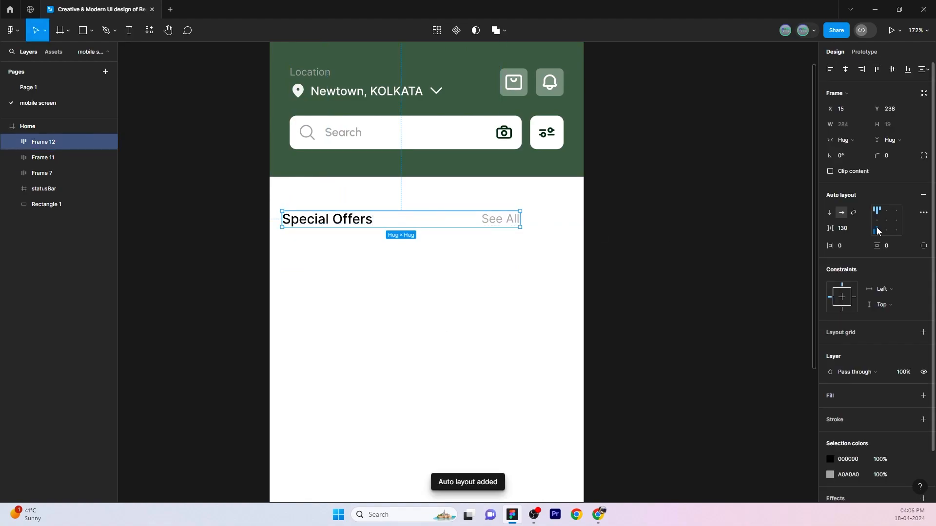
click(859, 228)
click(860, 246)
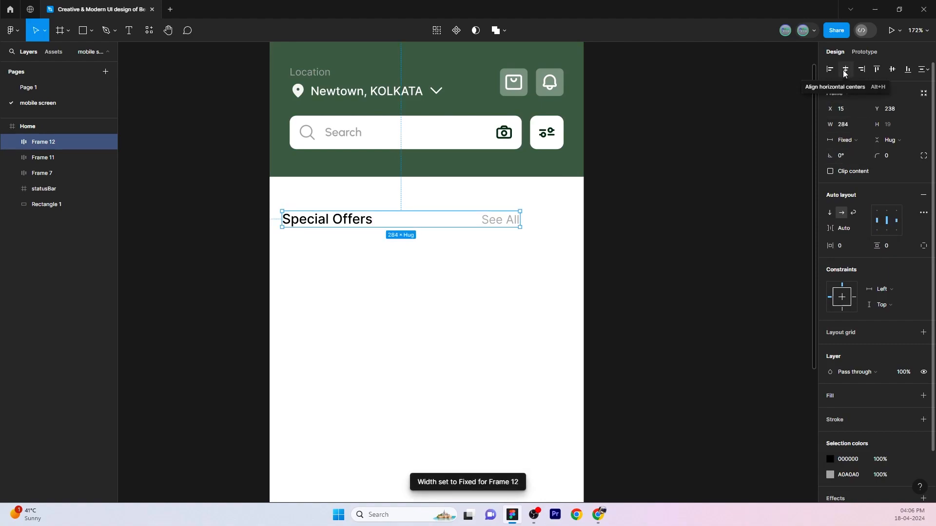
Set the Special Offers heading row's width to 327 and centre it horizontally in the Home frame.
click(848, 126)
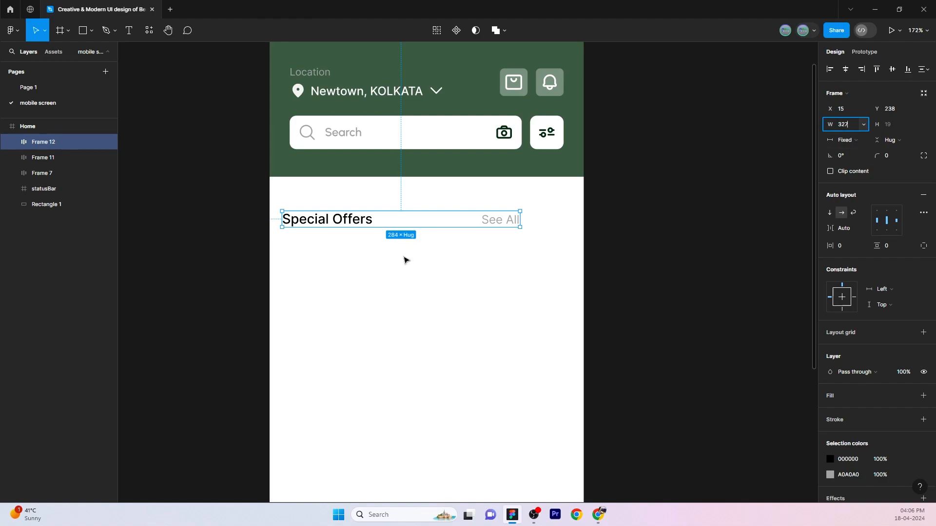
key(Return)
key(alt+h)
click(557, 185)
Set the vertical spacing between the green header rectangle and the Special Offers heading row to 20.
click(502, 217)
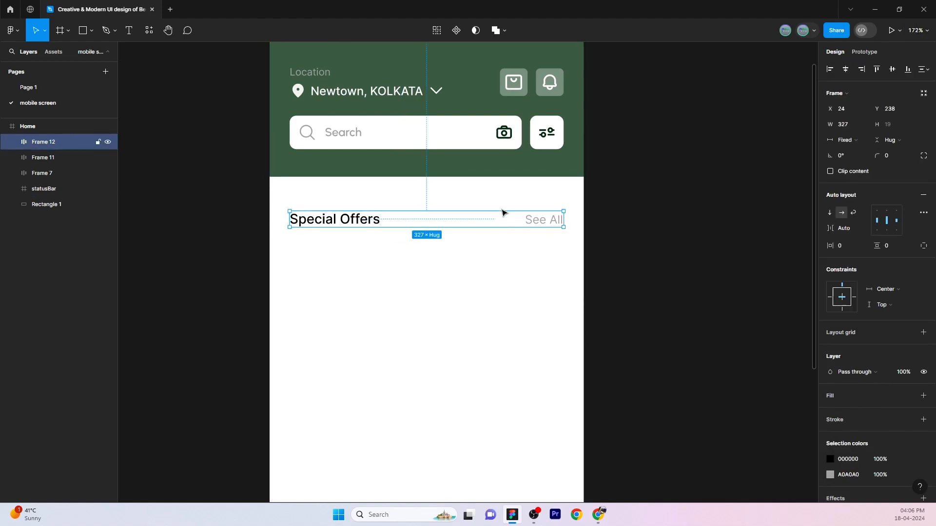
shift+click(509, 165)
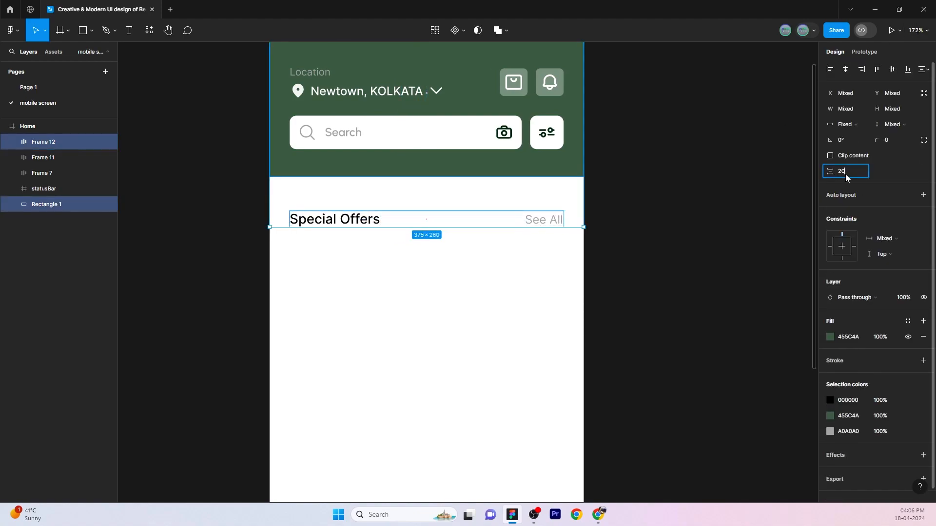
click(435, 317)
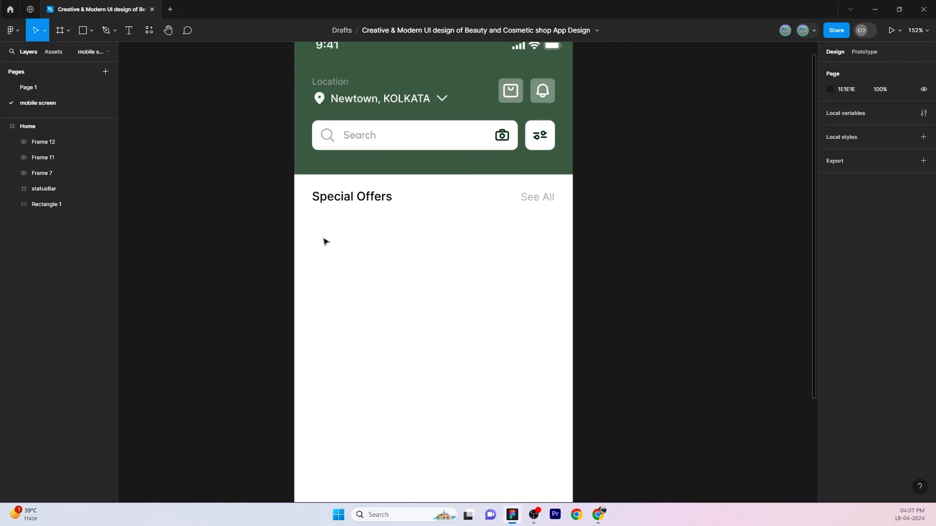
Draw a banner rectangle below the Special Offers heading row and size it to 327 by 150.
key(r)
drag(315, 228, 562, 329)
click(852, 112)
text(327)
click(902, 112)
text(150)
click(706, 223)
click(535, 261)
Give the banner rectangle a corner radius of 16 and centre it horizontally in the Home frame.
click(886, 125)
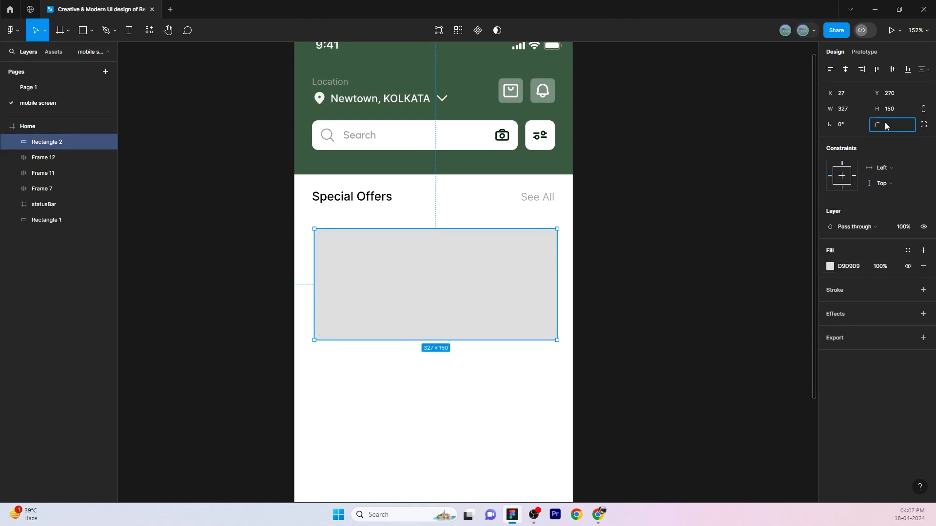
text(16)
key(Return)
click(845, 69)
click(702, 203)
Change the banner rectangle's fill from solid to a linear gradient.
click(486, 317)
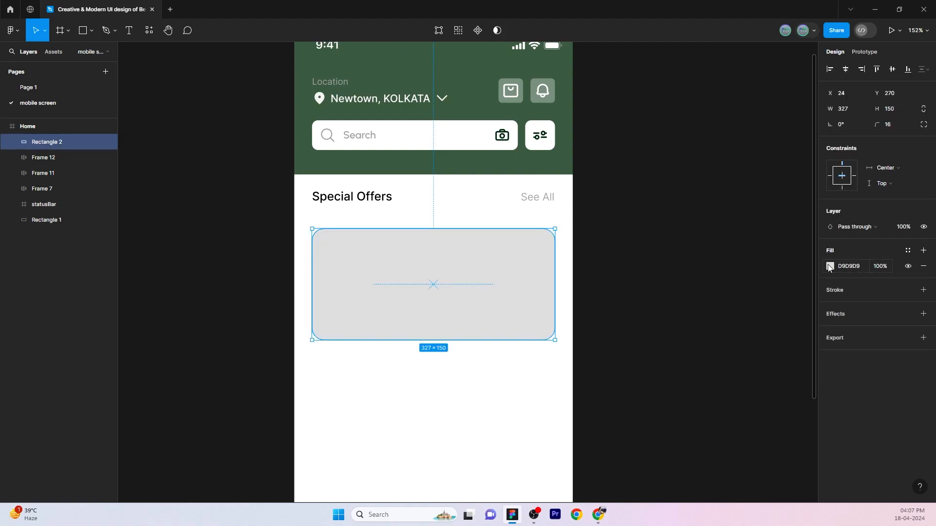
click(829, 267)
click(726, 241)
click(719, 261)
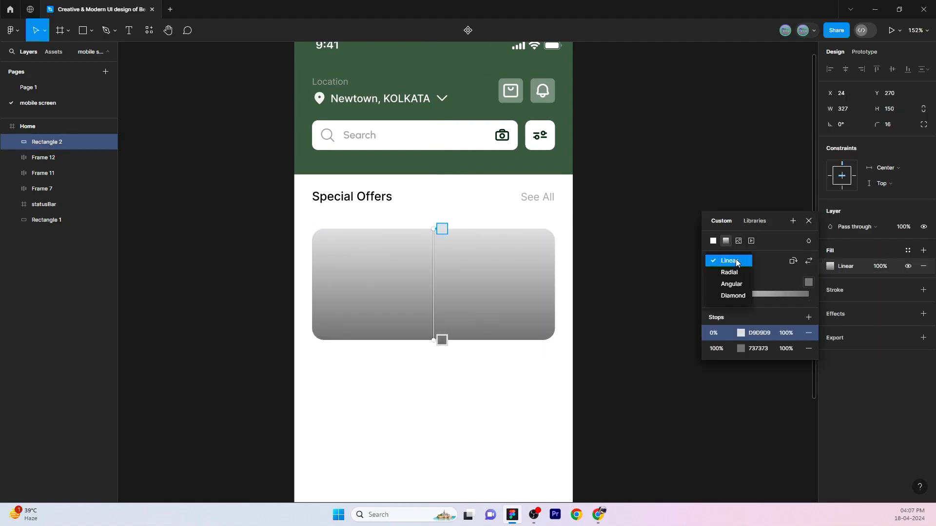
click(763, 270)
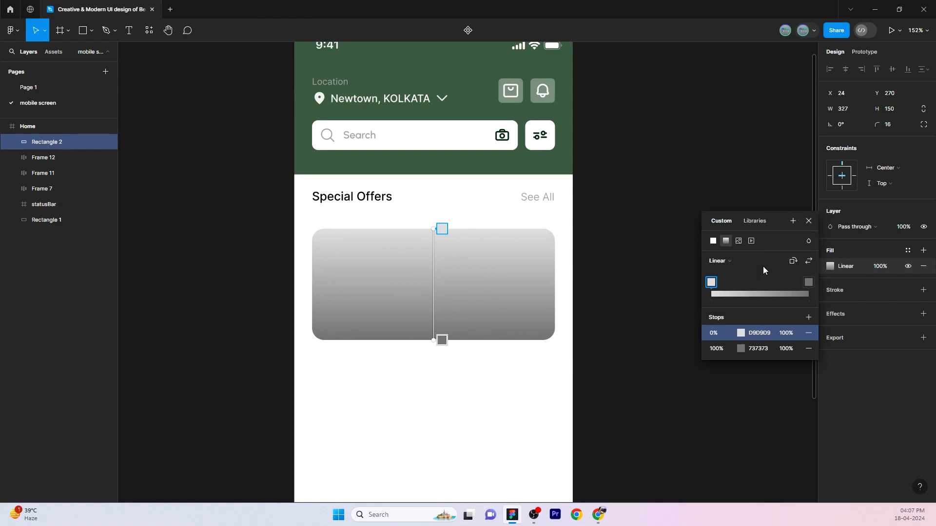
Set the banner's gradient stops to FFFFFF at 0% and C0FFFF at 100%.
click(762, 334)
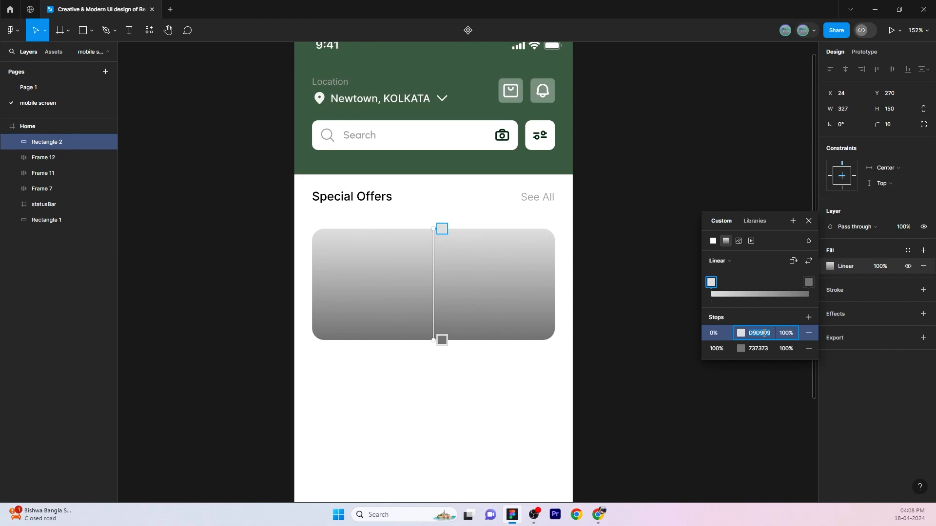
click(763, 348)
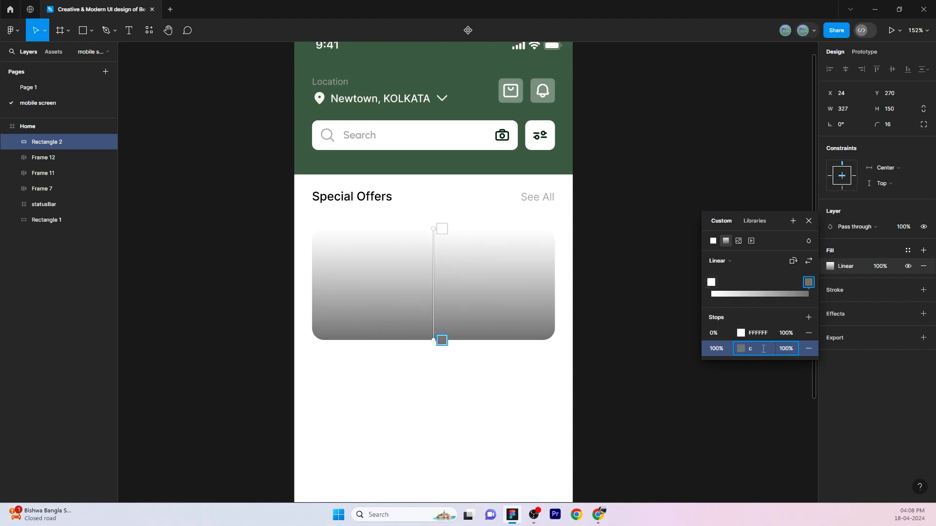
text(c0ffff)
key(Return)
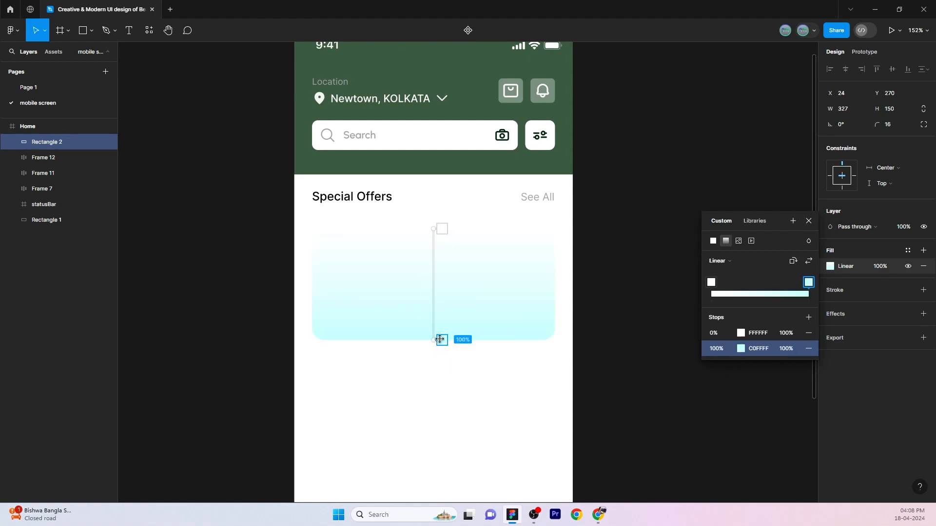
Angle the banner's gradient diagonally, starting well outside its upper-left corner and ending at its lower-right corner.
drag(441, 340, 554, 332)
drag(435, 228, 161, 145)
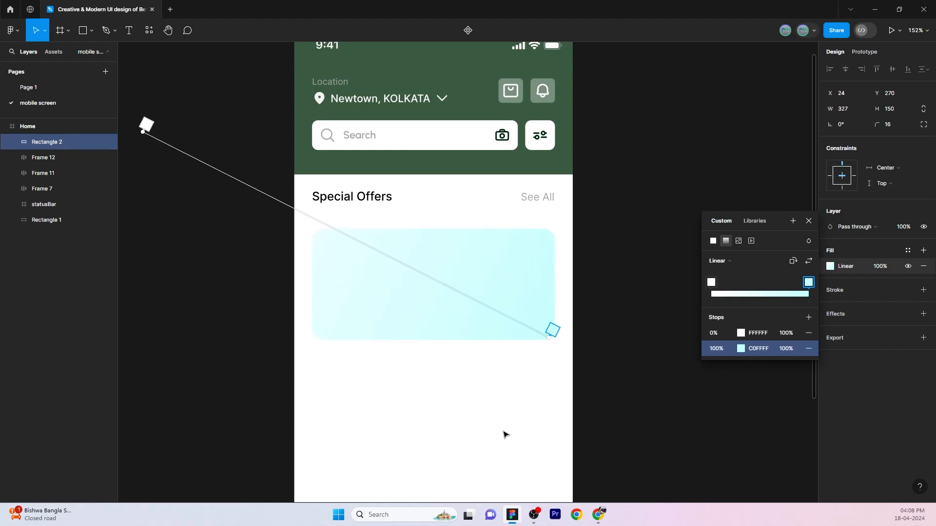
click(659, 366)
scroll(633, 359, down, 1)
click(633, 359)
scroll(429, 205, down, 1)
scroll(422, 195, up, 1)
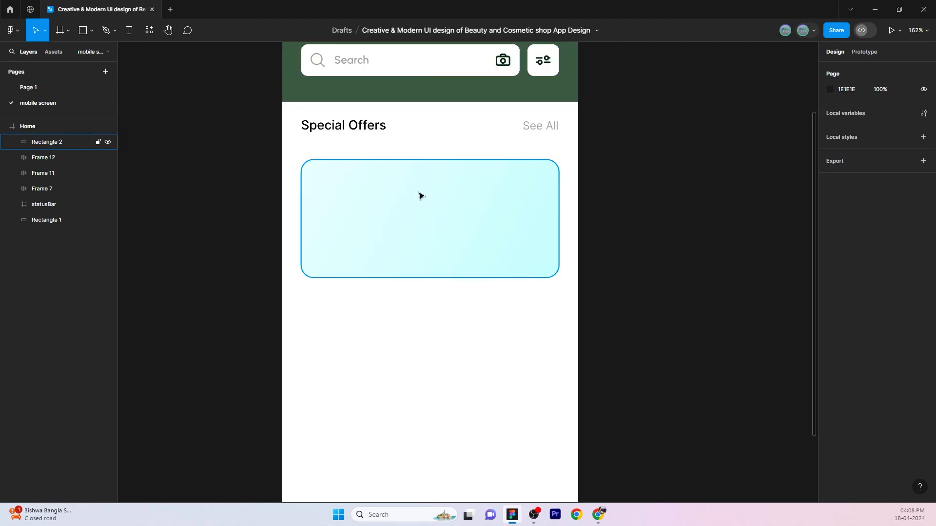
Add the black text "Festival Sale" in Inter Regular 10 on the banner.
click(422, 208)
key(t)
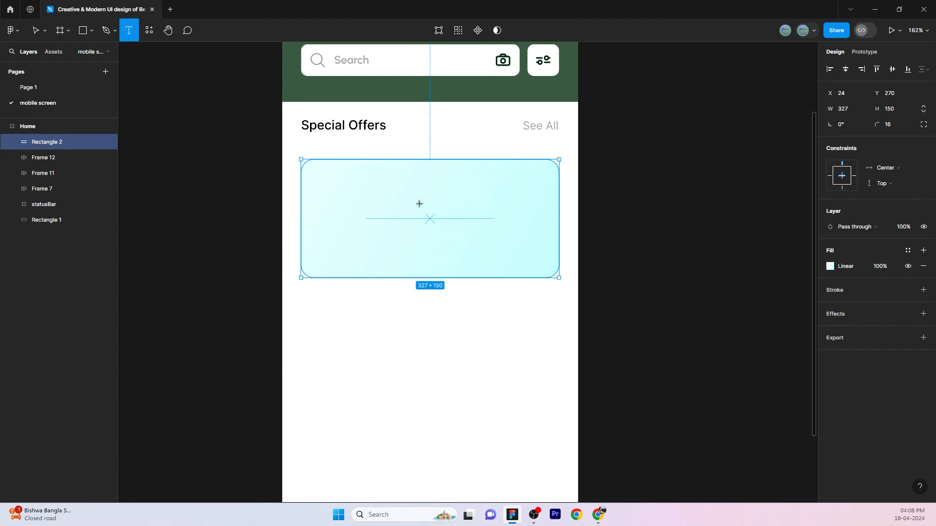
click(419, 204)
text(Festival Sale)
key(Escape)
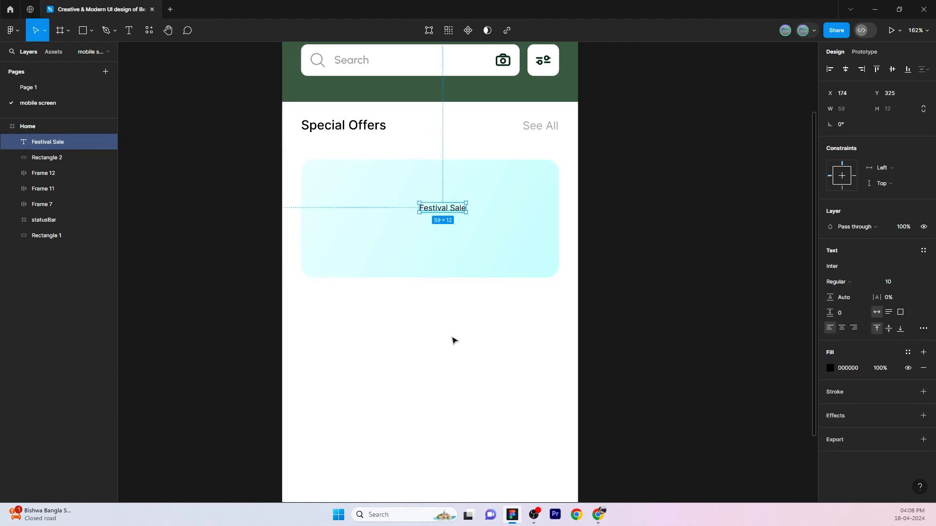
click(456, 281)
Wrap "Festival Sale" in an auto layout with vertical padding 5 and horizontal padding 8.
click(451, 208)
key(shift+a)
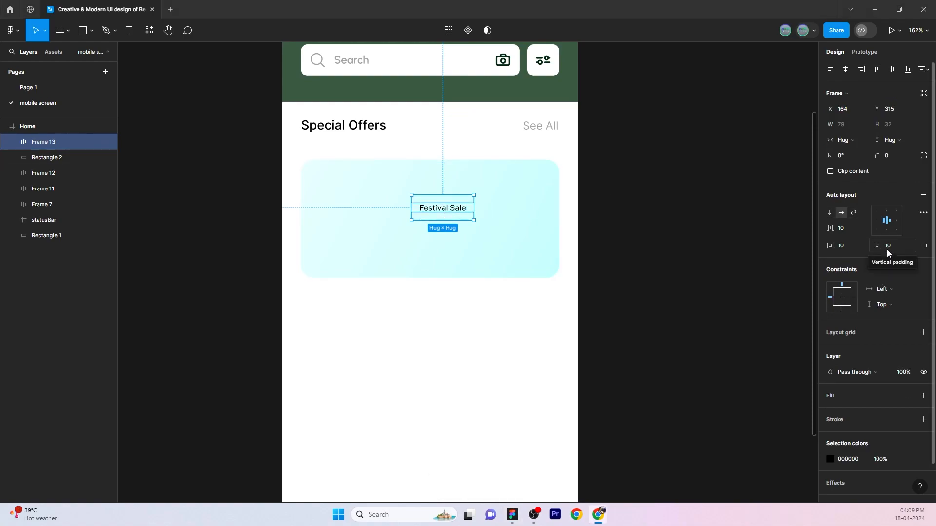
click(892, 249)
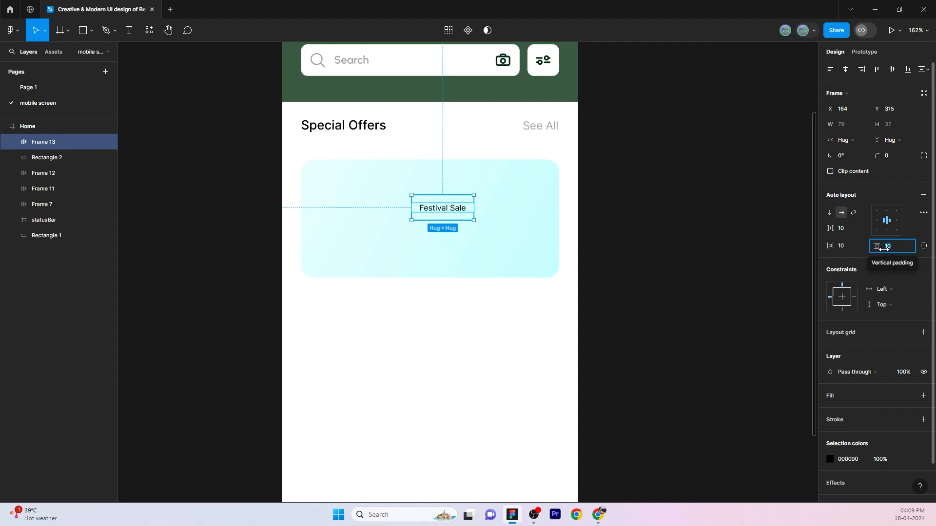
text(5)
key(shift+Tab)
text(8)
Give the "Festival Sale" badge a corner radius of 15 and a white FFFFFF fill.
click(844, 124)
click(890, 156)
text(15)
click(782, 200)
click(447, 204)
click(679, 337)
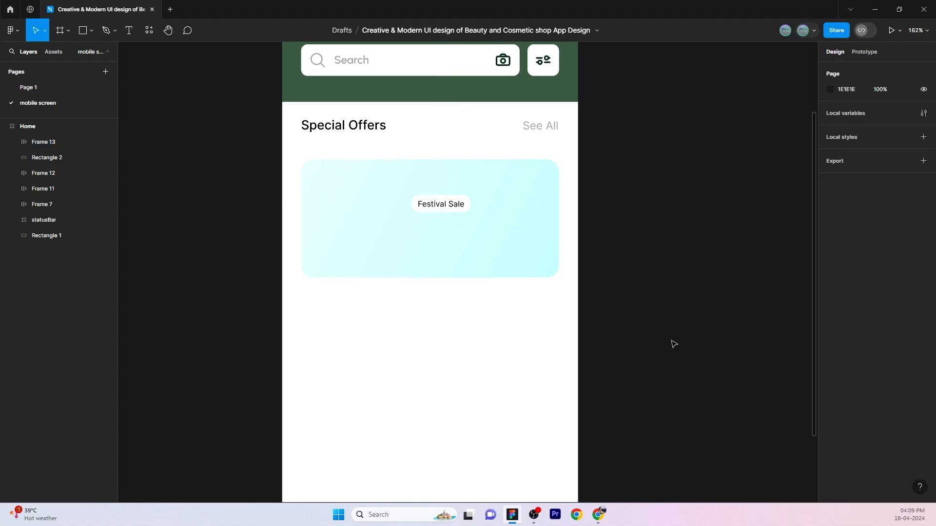
Move the "Festival Sale" badge to the upper-left corner area of the banner.
scroll(451, 214, up, 2)
drag(440, 192, 329, 167)
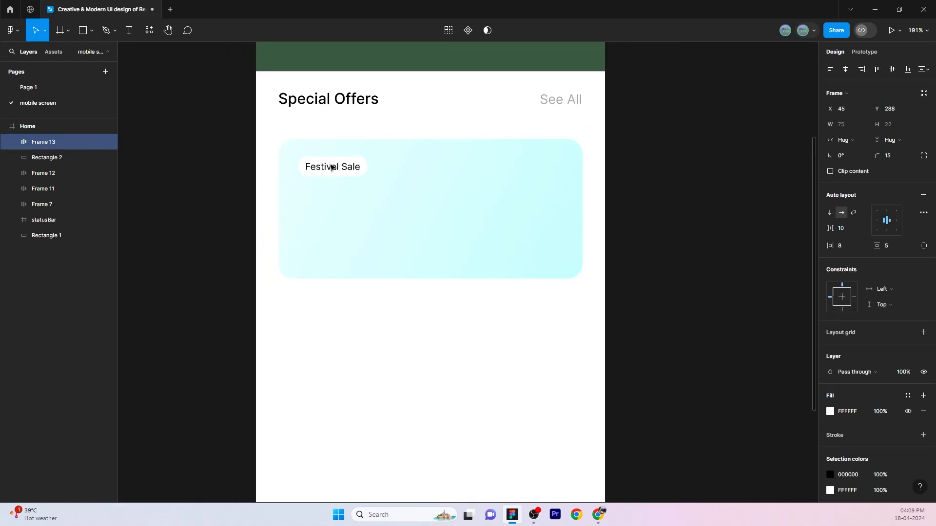
click(390, 233)
click(429, 309)
scroll(431, 308, down, 1)
Add the text "Gat Special Offer" in Inter Semi Bold 16 and place it just below the "Festival Sale" badge.
click(324, 213)
key(t)
click(322, 213)
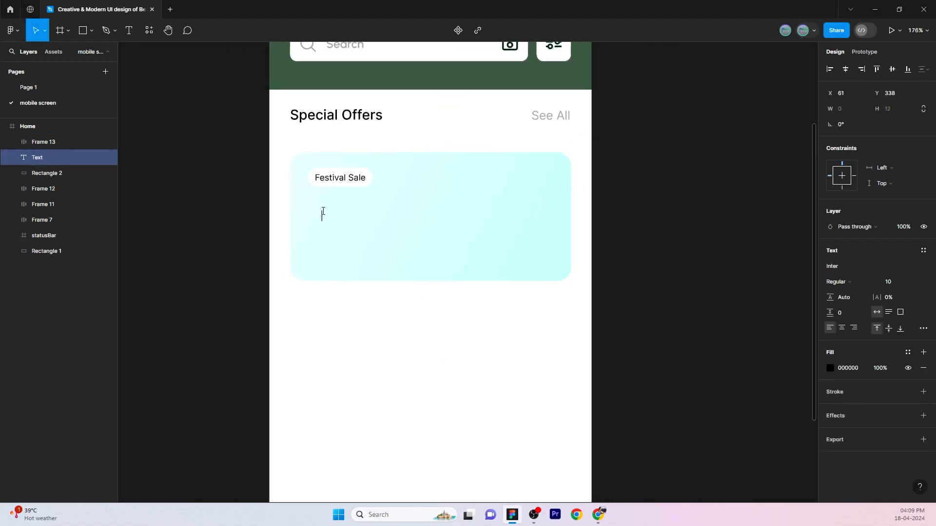
text(Gat Special Offer)
drag(373, 216, 363, 203)
click(397, 292)
key(alt+Tab)
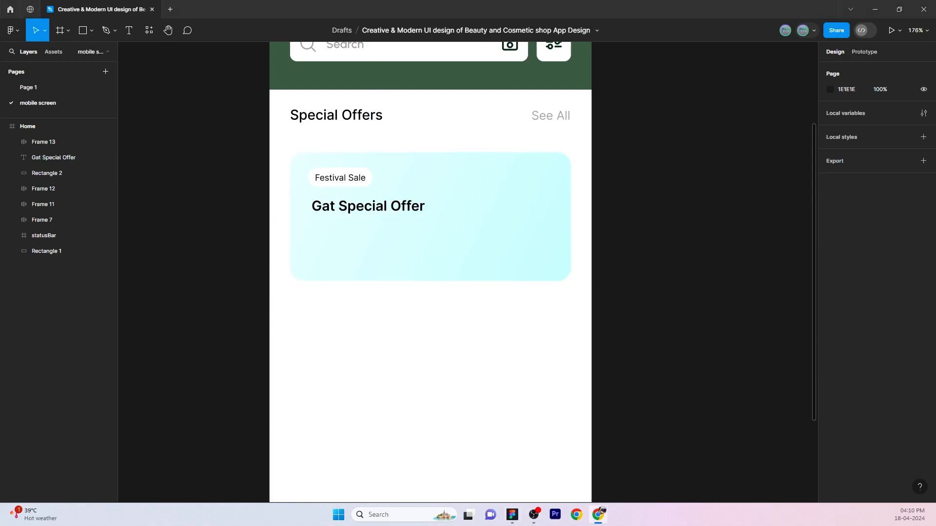
Add the Semi Bold text "30% Off" below "Gat Special Offer", with "30%" larger than "Off" at size 16.
click(334, 236)
key(t)
click(333, 234)
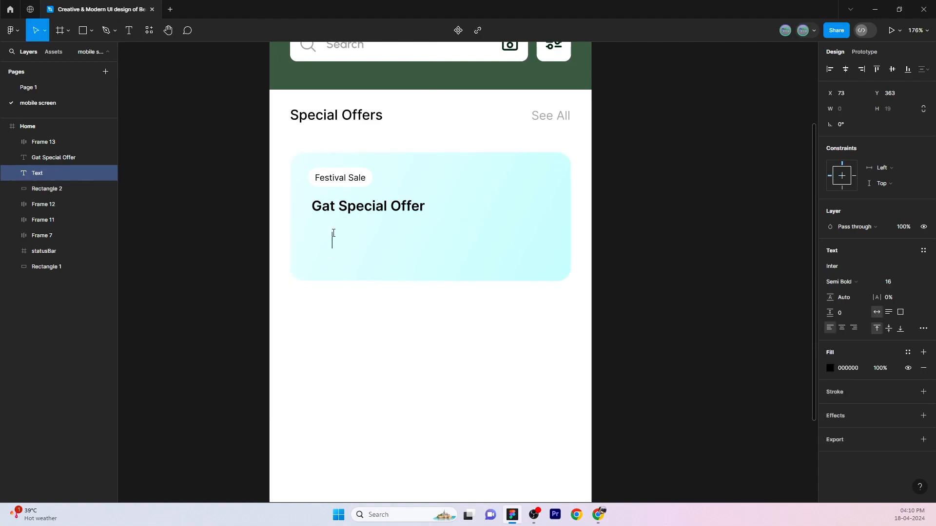
text(30% Off)
key(Escape)
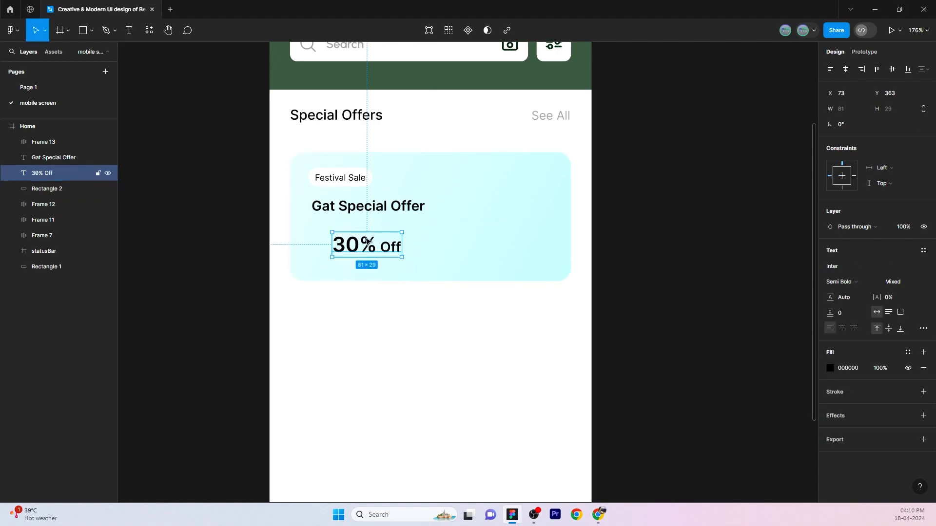
scroll(292, 241, down, 1)
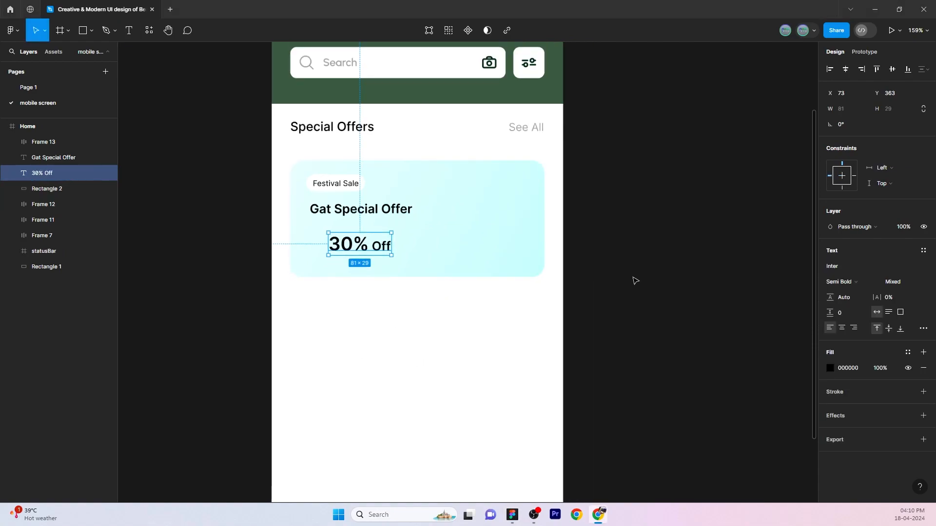
Add the white text "Order Now" in Inter Medium 10 on the empty canvas beside the Home frame.
click(634, 282)
key(t)
click(620, 271)
text(Order Now)
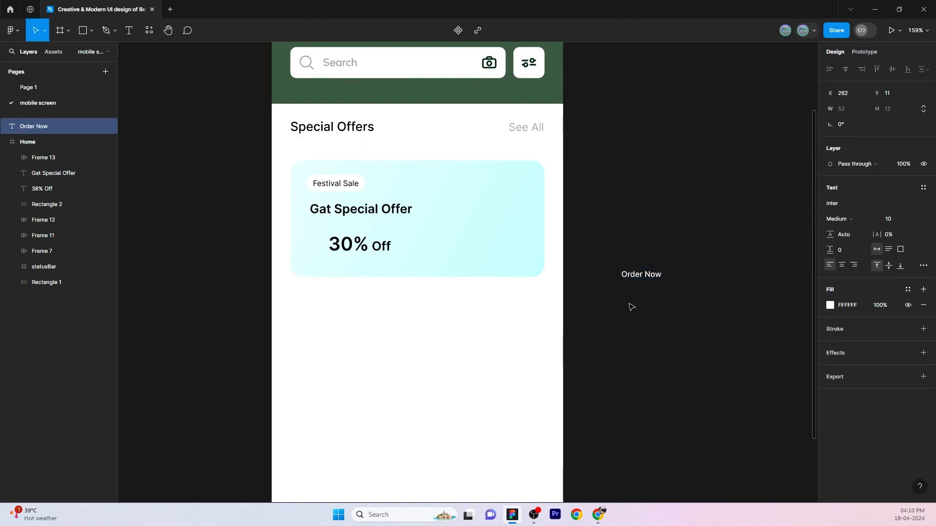
key(Escape)
Wrap "Order Now" in an auto layout with horizontal padding 10, vertical padding 5 and corner radius 15.
key(shift+a)
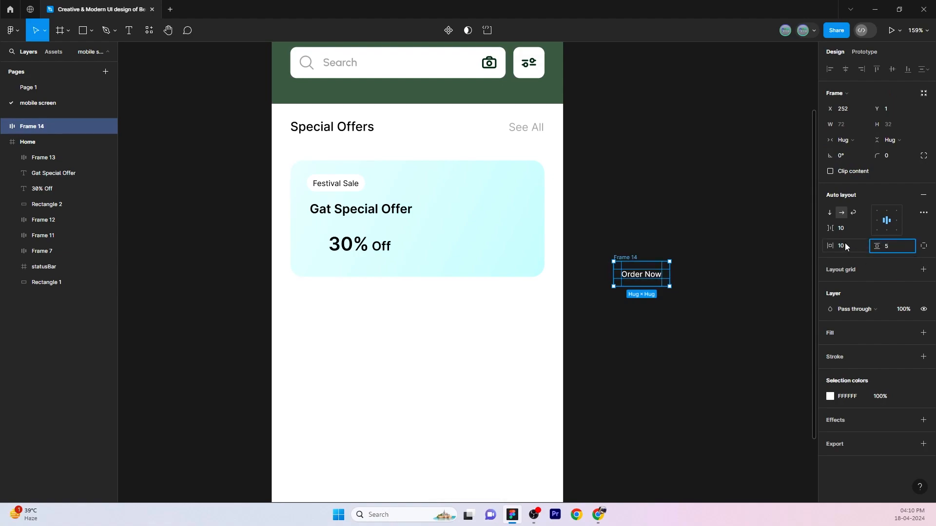
click(891, 157)
text(15)
key(Return)
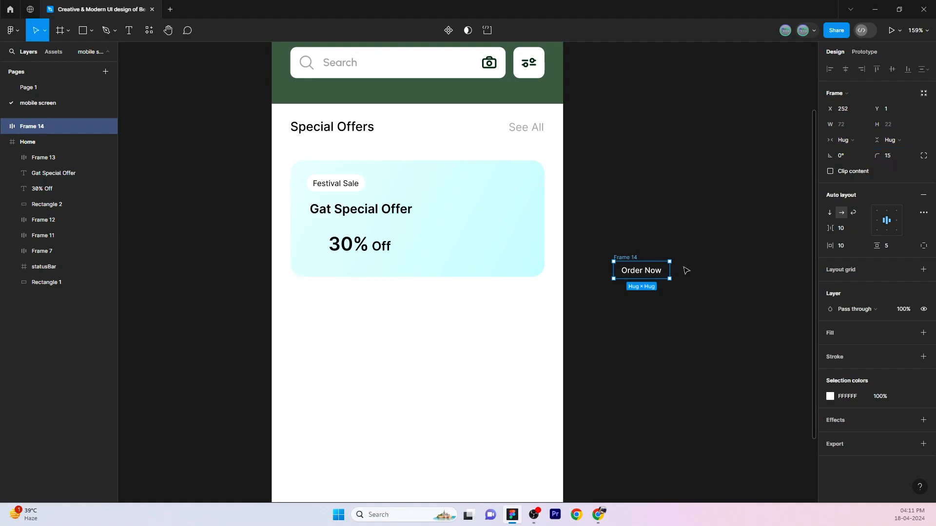
Fill the "Order Now" button with dark green 0B2D14 and move it into the banner's lower-left area, below "30% Off".
click(924, 332)
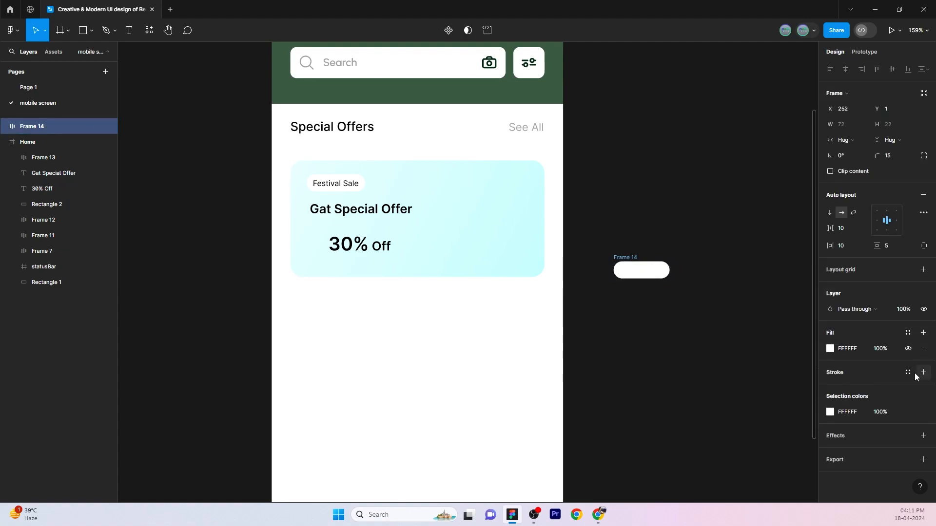
click(830, 349)
click(760, 449)
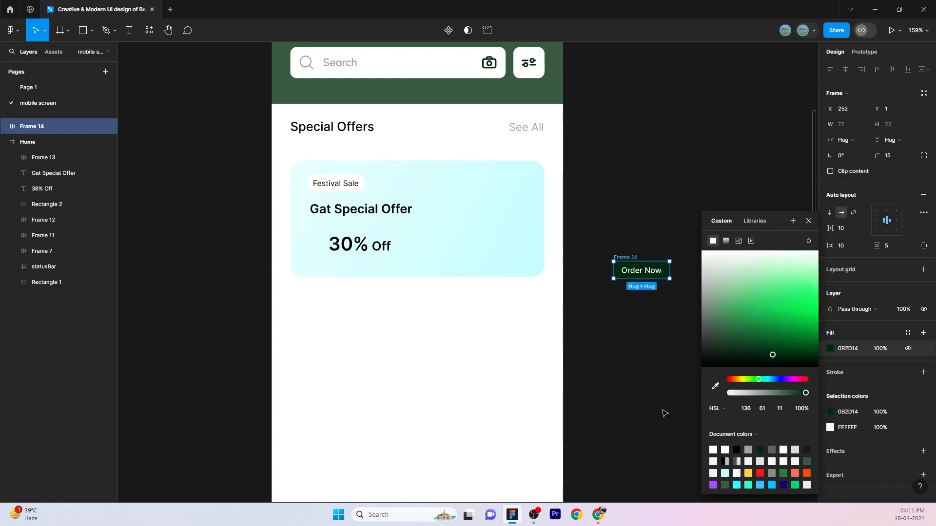
click(671, 416)
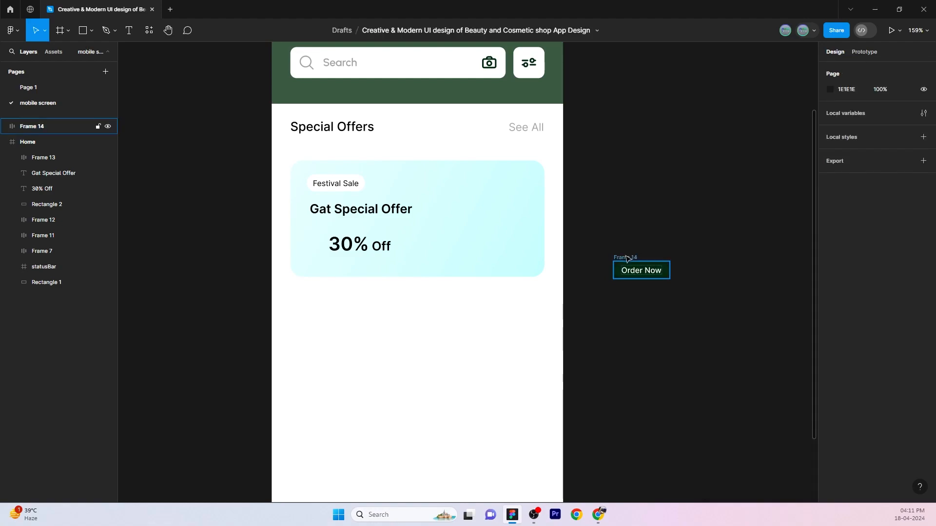
drag(625, 257, 305, 249)
click(355, 307)
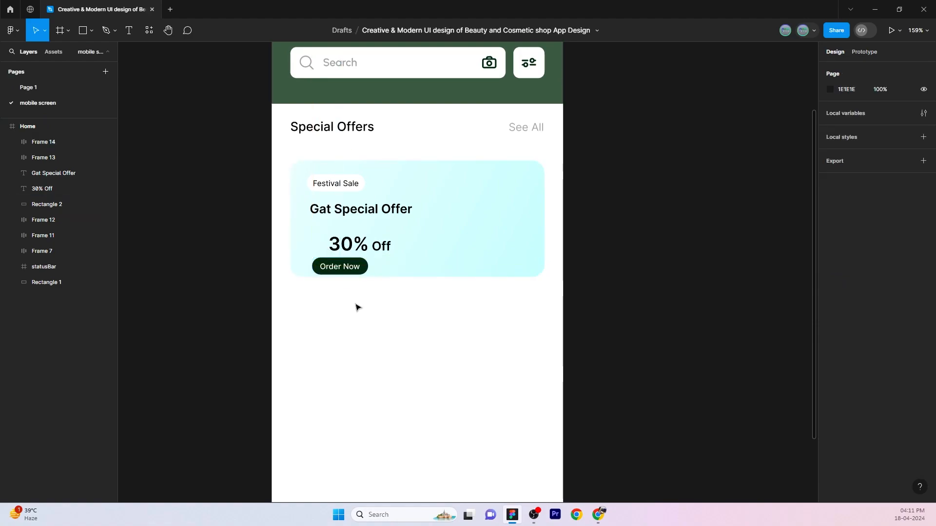
Wrap "Festival Sale", "Gat Special Offer", "30% Off" and "Order Now" in a vertical auto layout with spacing 5.
click(362, 268)
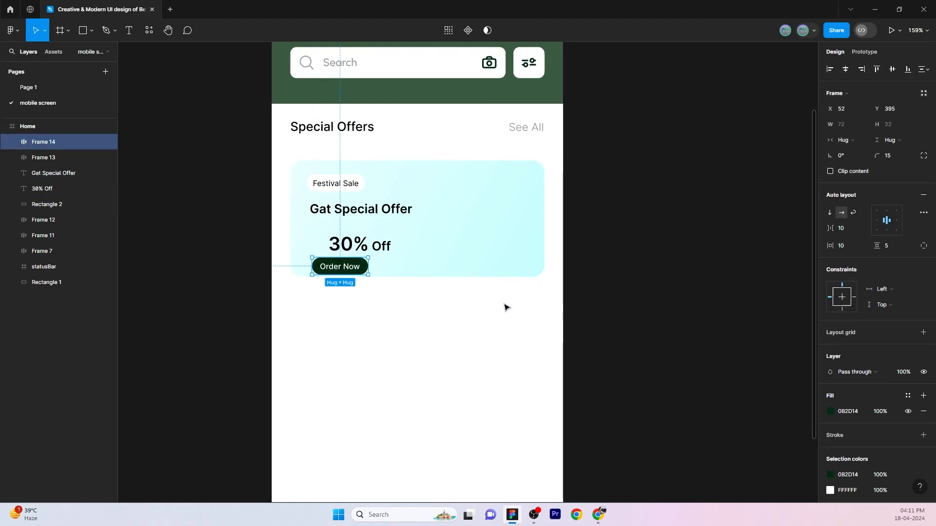
shift+click(361, 243)
shift+click(372, 211)
shift+click(354, 187)
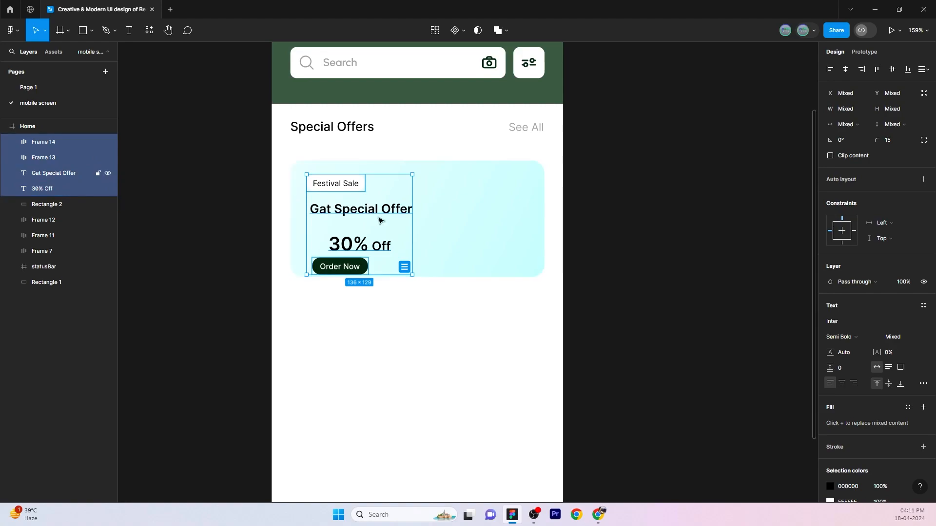
key(shift+a)
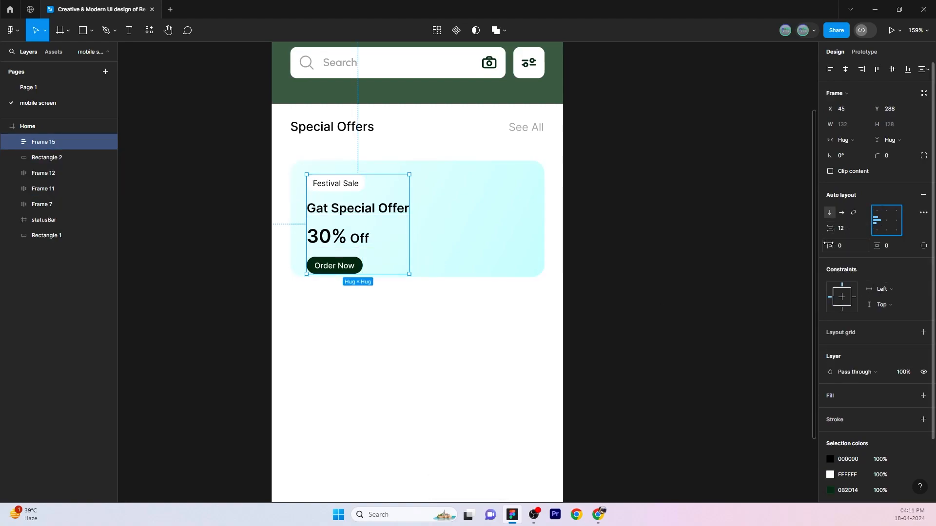
drag(829, 231, 821, 236)
click(473, 283)
Center the banner's text block vertically on the gradient rectangle and nudge it slightly left.
click(349, 220)
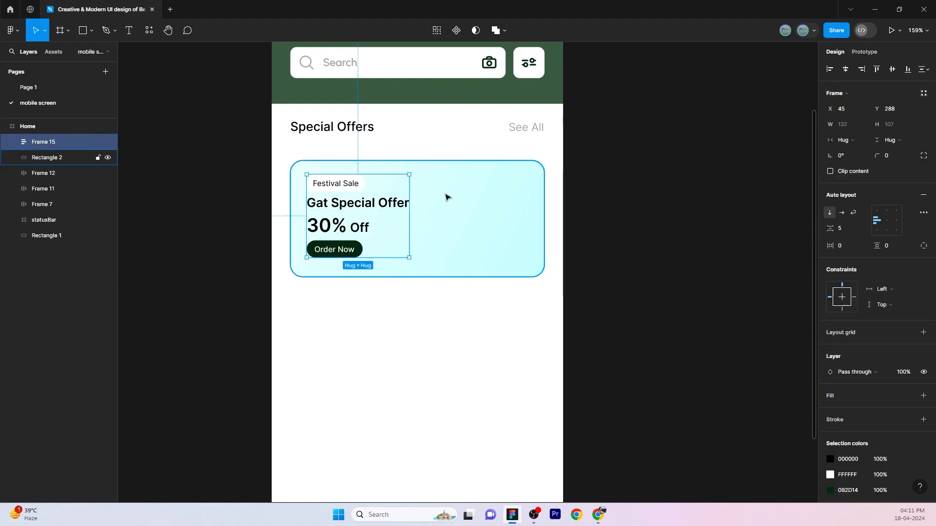
shift+click(449, 197)
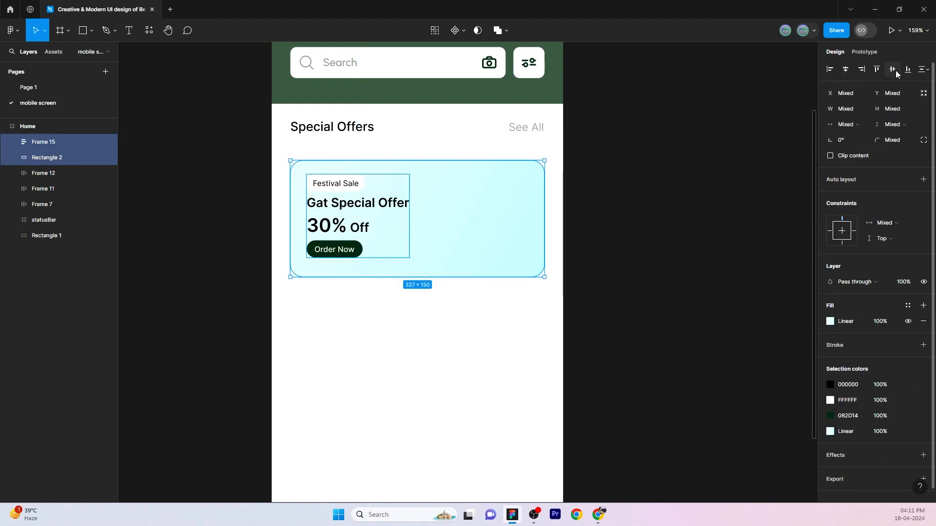
click(892, 69)
click(361, 213)
drag(361, 214, 359, 213)
Paste the 148 × 150 image of the woman and place it flush with the banner's right end.
key(ctrl+v)
click(577, 313)
drag(474, 290, 506, 238)
click(675, 290)
scroll(532, 261, up, 5)
scroll(664, 249, down, 1)
click(485, 255)
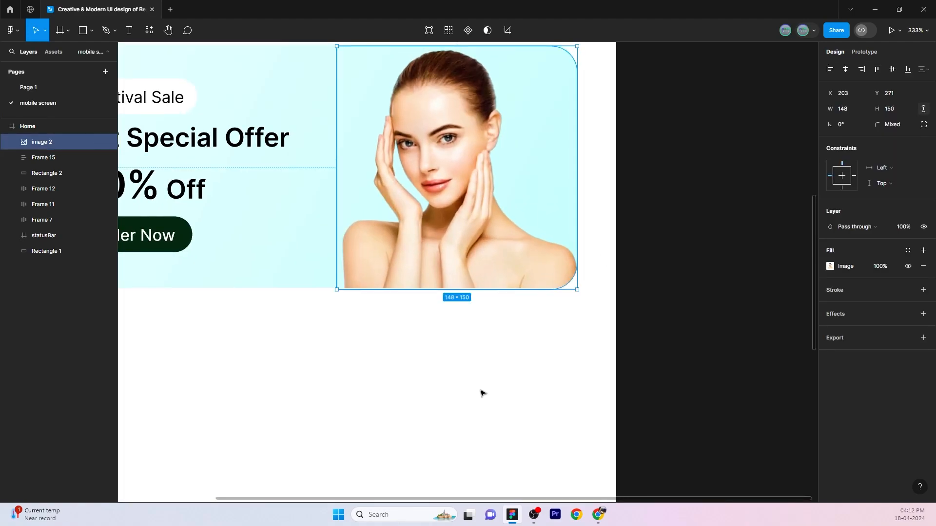
click(480, 391)
Group the banner's background rectangle, text block and woman image.
scroll(488, 373, down, 4)
scroll(555, 368, down, 1)
drag(193, 130, 484, 301)
right_click(318, 192)
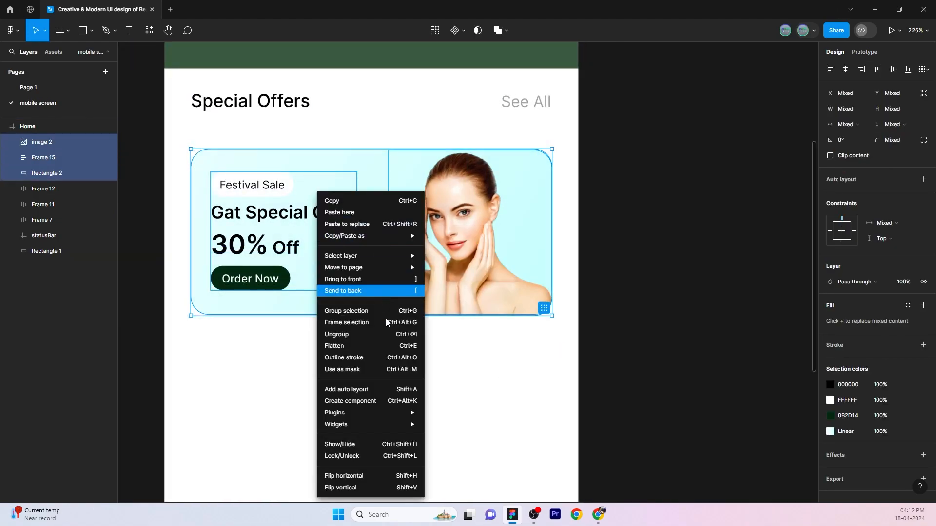
click(382, 312)
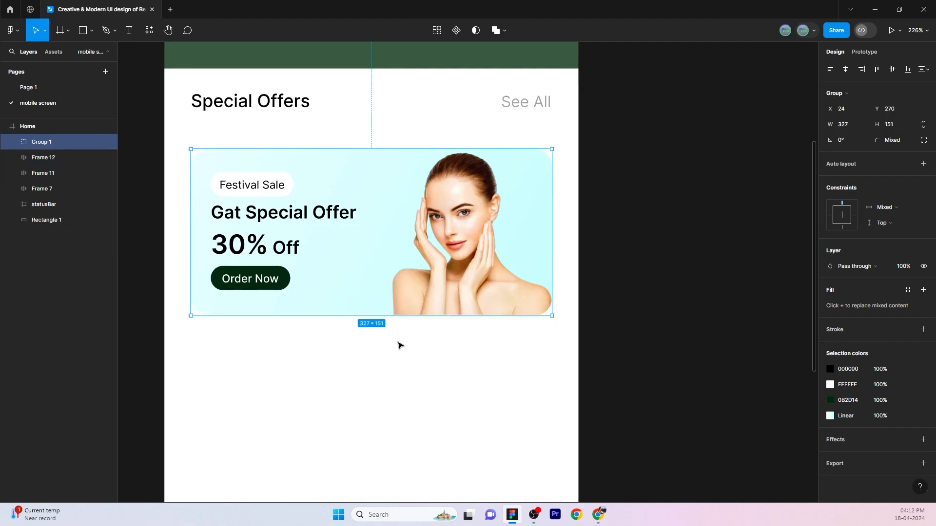
click(595, 336)
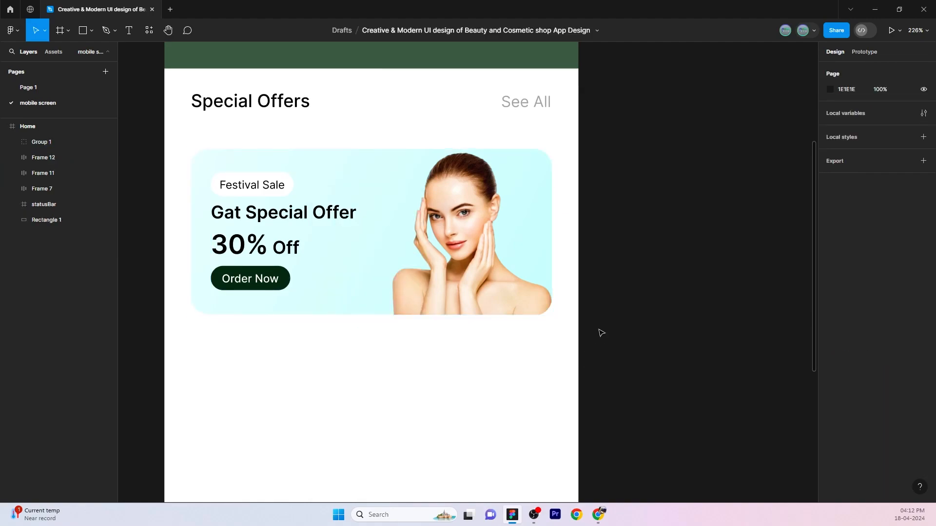
Set the vertical spacing between the Special Offers heading row and the banner group to 20.
scroll(595, 337, down, 3)
click(456, 272)
shift+click(501, 193)
click(850, 187)
text(20)
click(584, 300)
scroll(584, 300, down, 2)
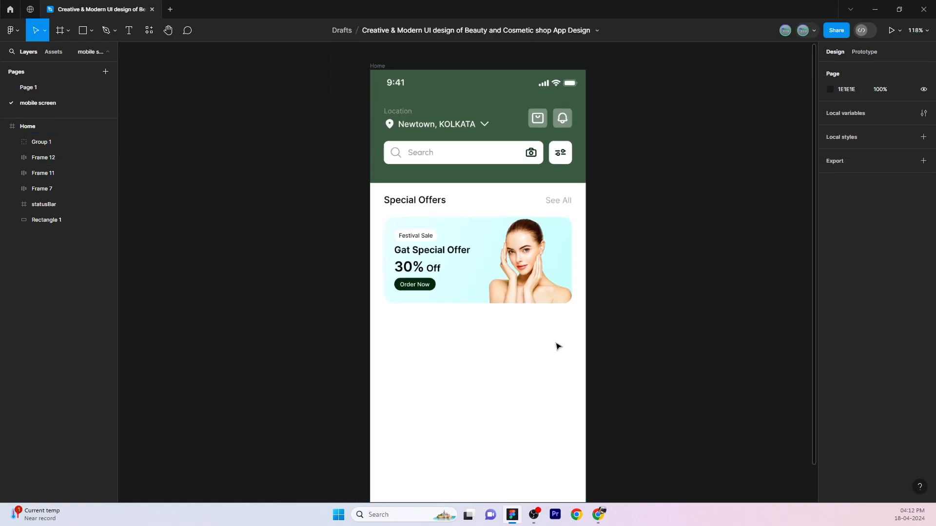
Draw a 10 × 10 circle below the banner and duplicate it to make a row of four dots.
key(o)
drag(407, 325, 411, 328)
click(851, 111)
text(10)
click(419, 345)
click(410, 329)
drag(410, 328, 460, 331)
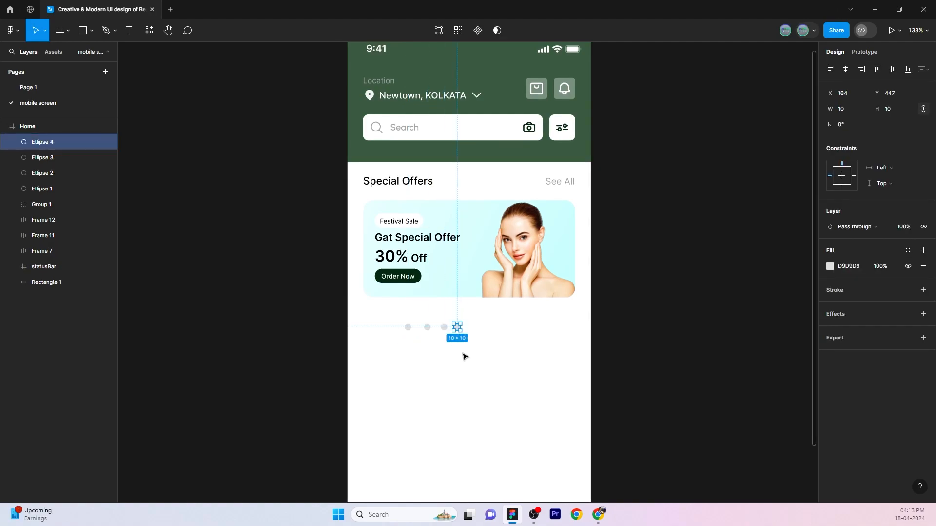
Wrap the four dots in an auto layout and fill the first dot with the Order Now button's dark green.
click(441, 347)
drag(401, 312, 472, 350)
key(shift+a)
double_click(410, 329)
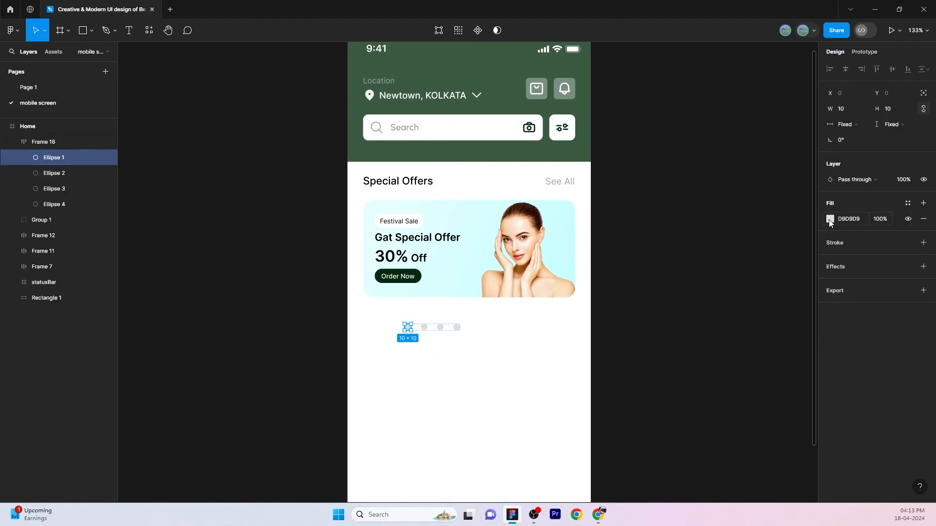
click(830, 219)
click(719, 386)
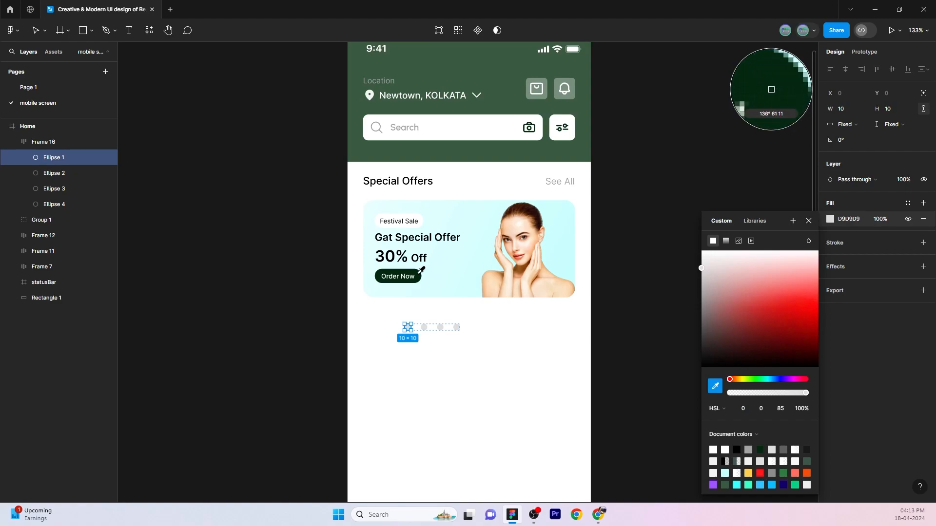
click(418, 273)
click(519, 376)
Tighten the spacing between the four dots and center the dot row horizontally in the Home frame.
scroll(442, 320, up, 1)
click(449, 335)
drag(830, 228, 823, 234)
click(745, 291)
click(440, 330)
click(848, 72)
Set the vertical spacing between the banner group and the dot row to 20.
shift+click(514, 283)
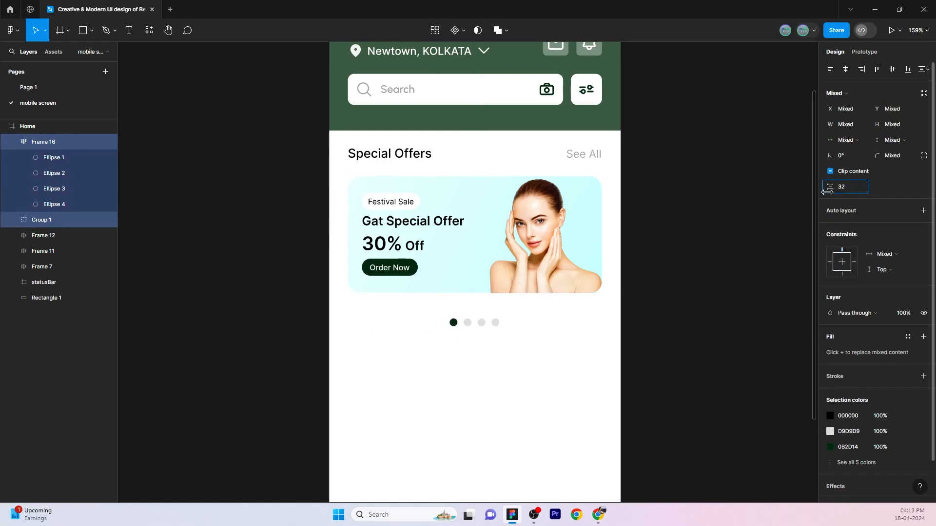
drag(825, 194, 815, 200)
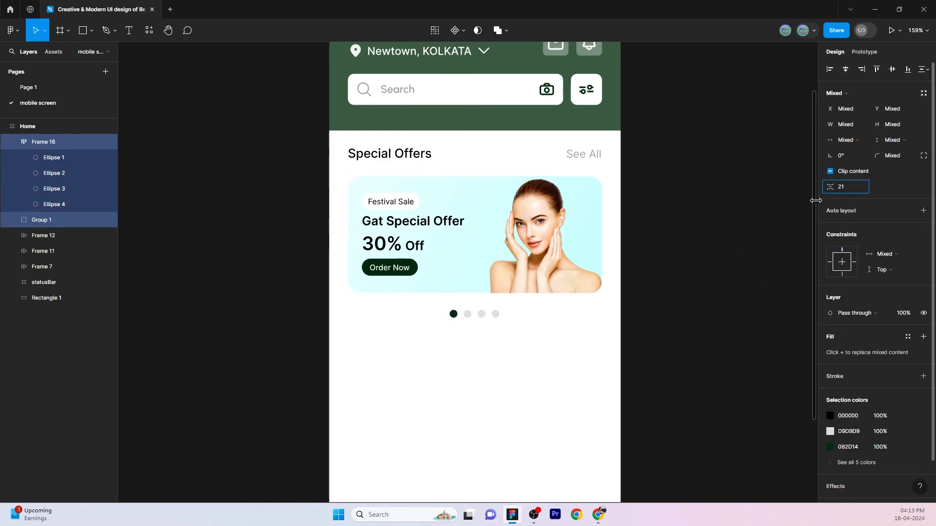
drag(815, 201, 814, 202)
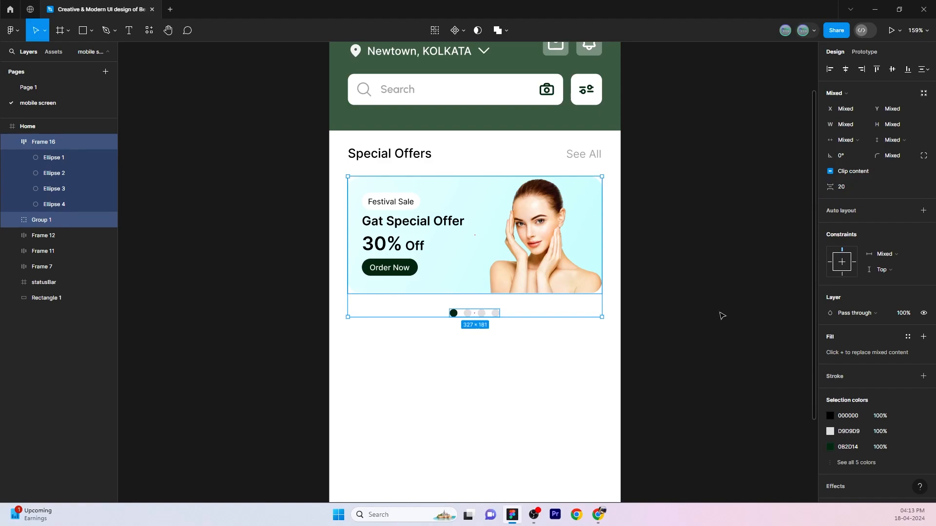
click(655, 371)
Duplicate the Special Offers heading row below the dots and set its spacing from the dot row to 20.
click(448, 160)
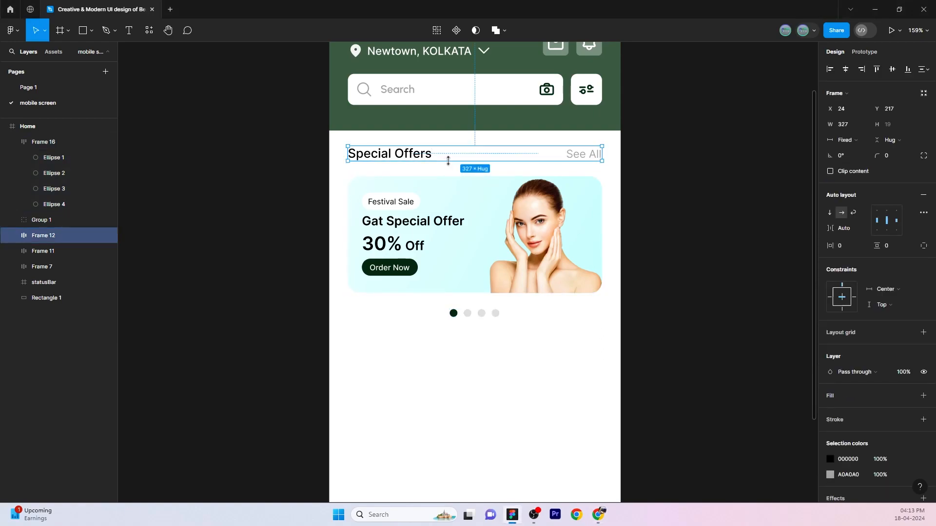
drag(456, 156, 459, 360)
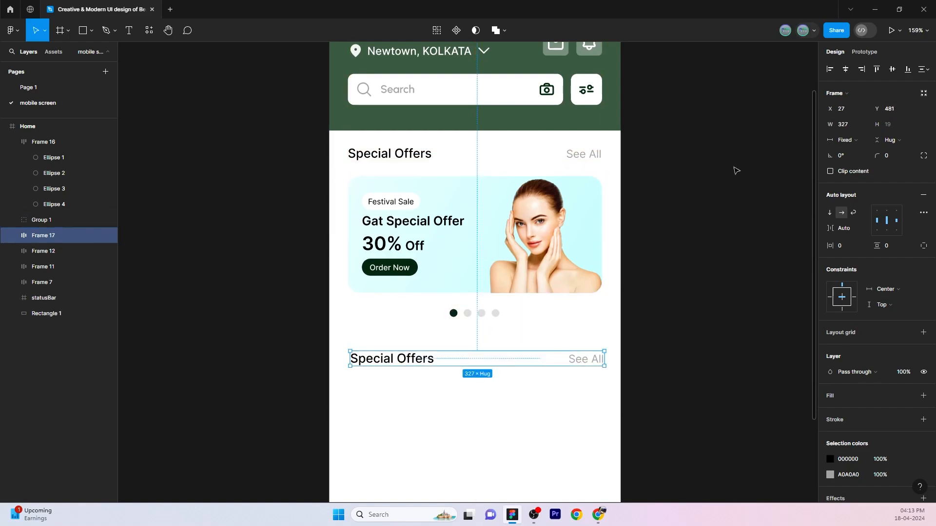
shift+click(482, 315)
click(839, 188)
text(20)
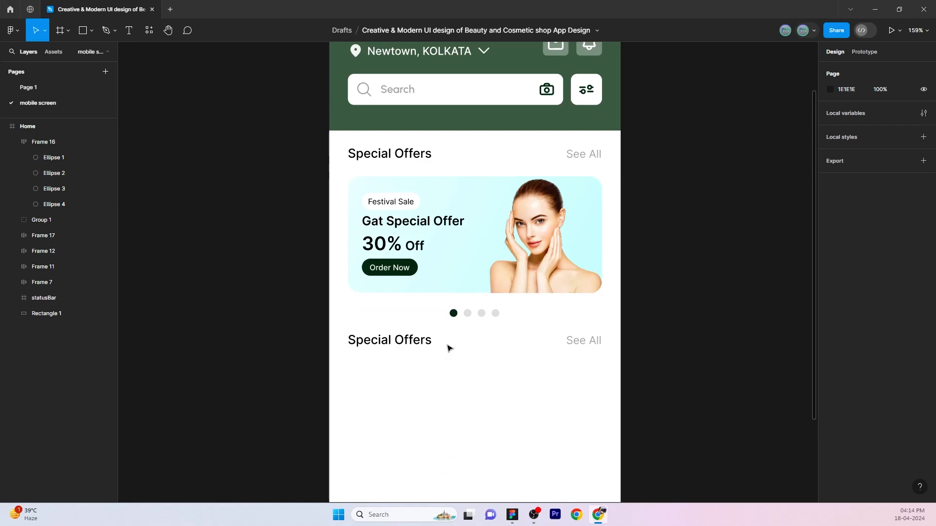
Replace the duplicated heading row with the copied "Category" and "See All" row.
click(447, 347)
key(ctrl+shift+r)
click(436, 405)
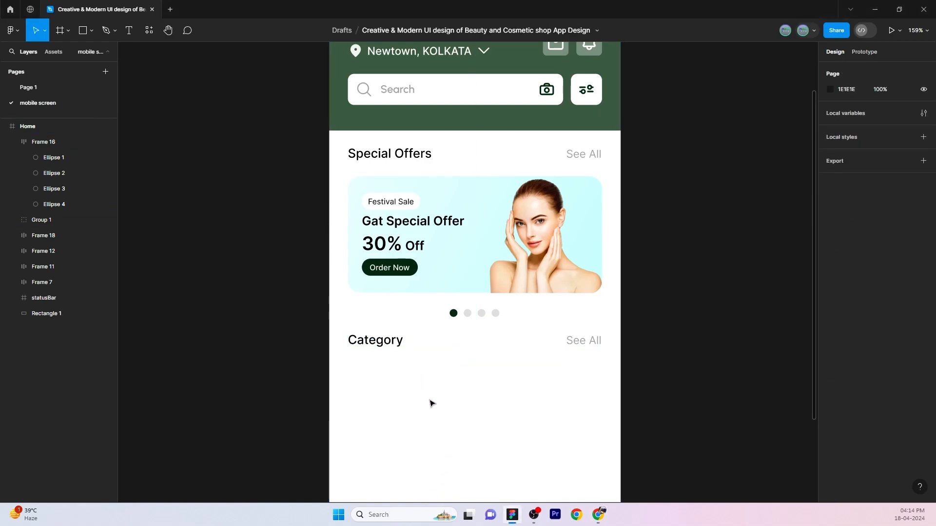
Paste the skincare face icon and place it in the empty area below the Category heading.
scroll(397, 328, down, 2)
key(ctrl+v)
key(Escape)
drag(468, 276, 414, 312)
click(475, 316)
scroll(408, 323, up, 4)
scroll(427, 326, up, 1)
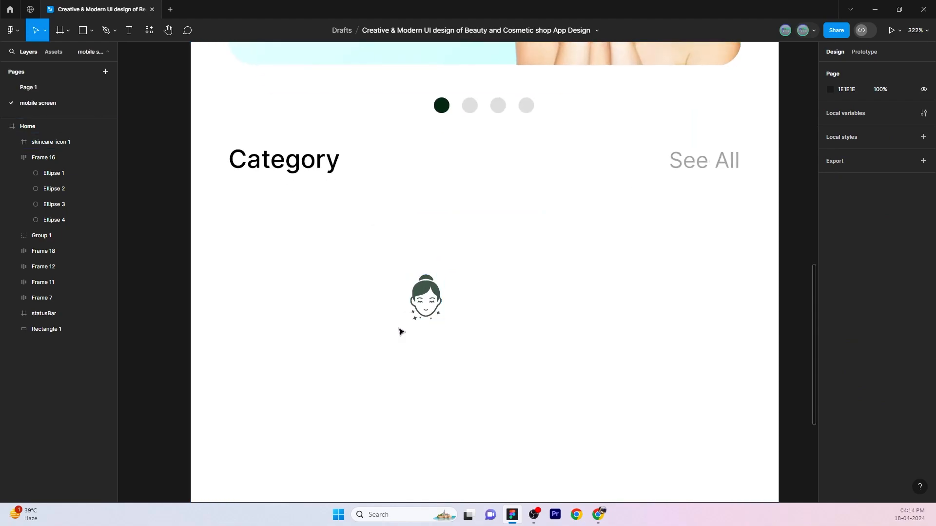
Draw a 50 × 50 circle beside the skincare icon, then bring the icon to the front and center it on the circle.
key(o)
drag(270, 273, 349, 351)
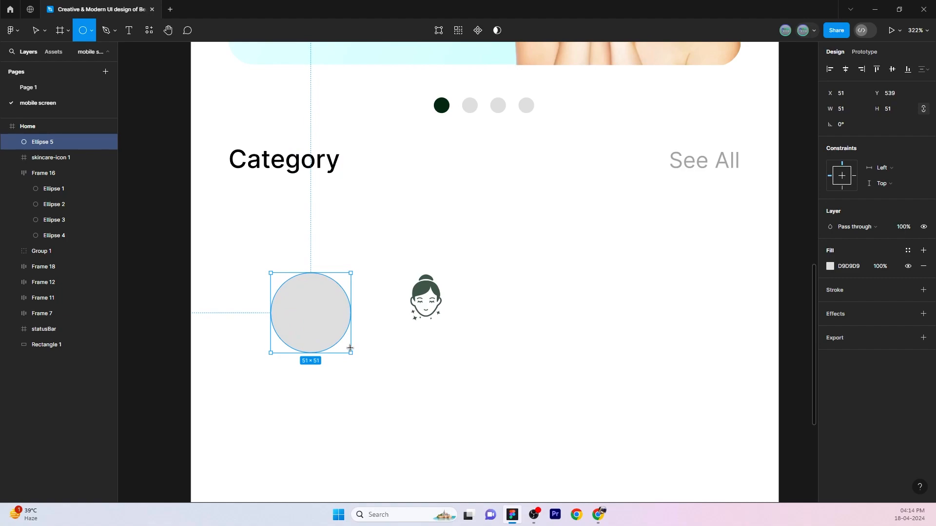
click(371, 347)
drag(426, 295, 323, 306)
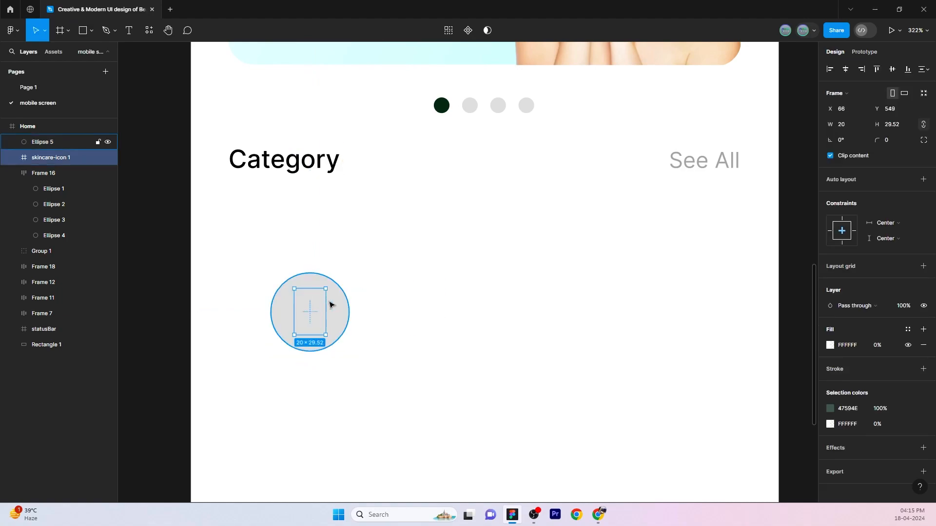
right_click(320, 307)
click(358, 269)
drag(353, 271, 253, 375)
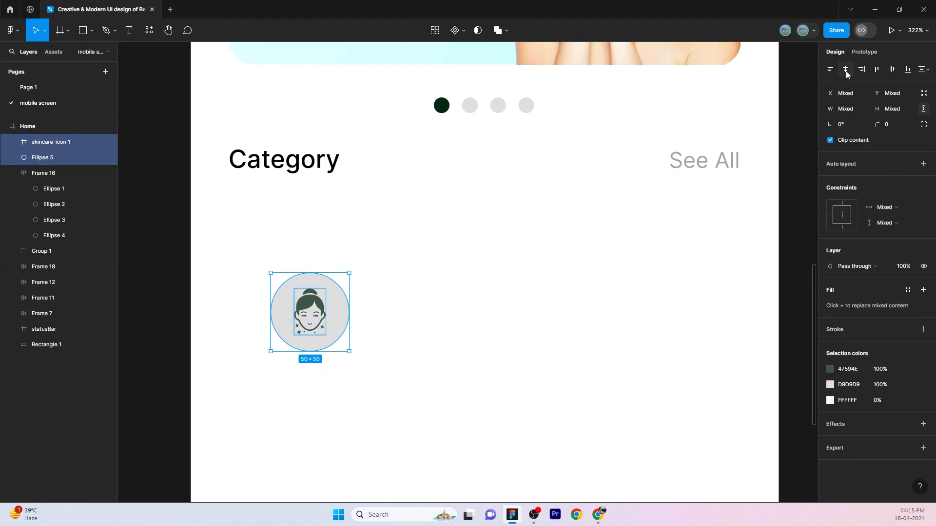
click(516, 262)
Fill the circle with the icon's green 47594E at 15% opacity.
click(319, 314)
click(393, 309)
click(340, 313)
click(830, 267)
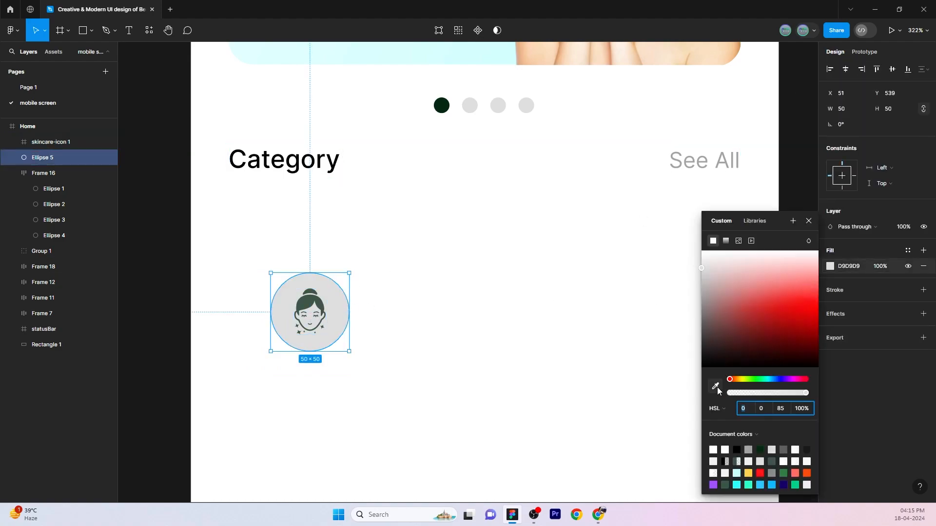
click(716, 386)
click(308, 302)
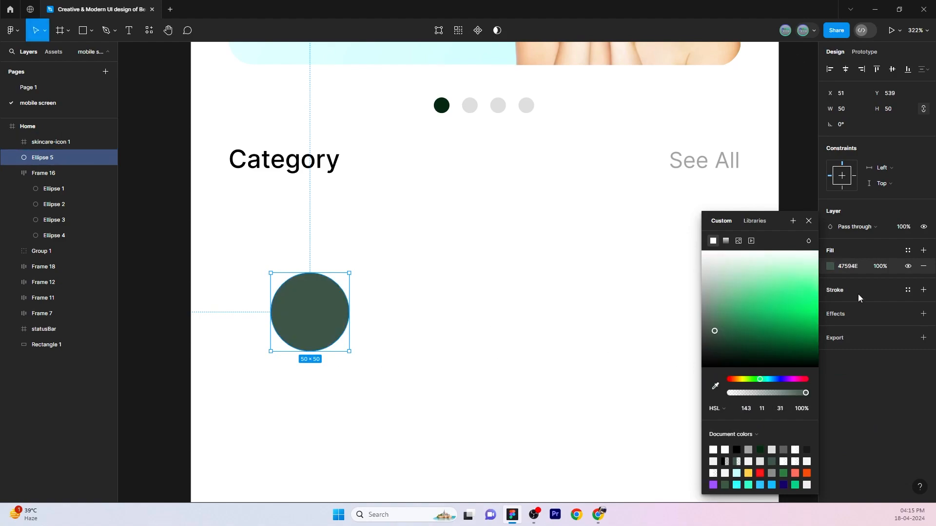
click(883, 267)
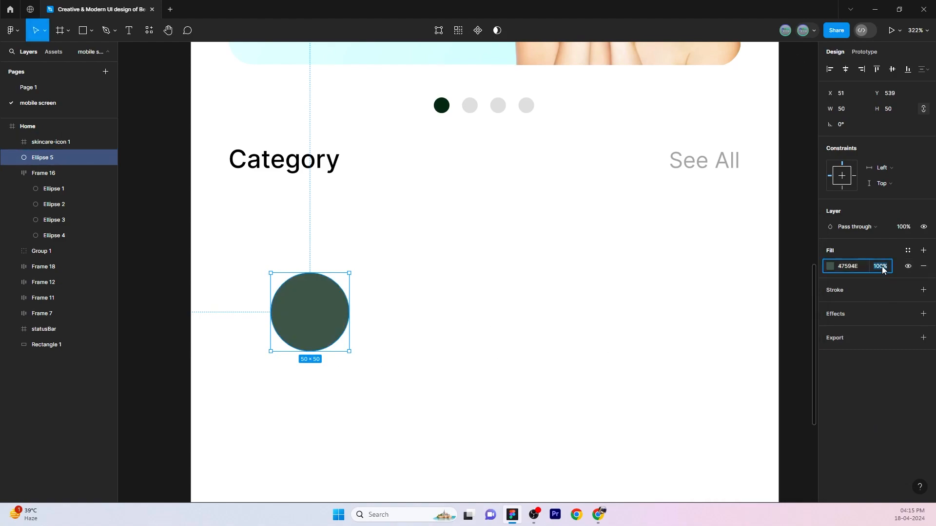
text(15)
click(606, 365)
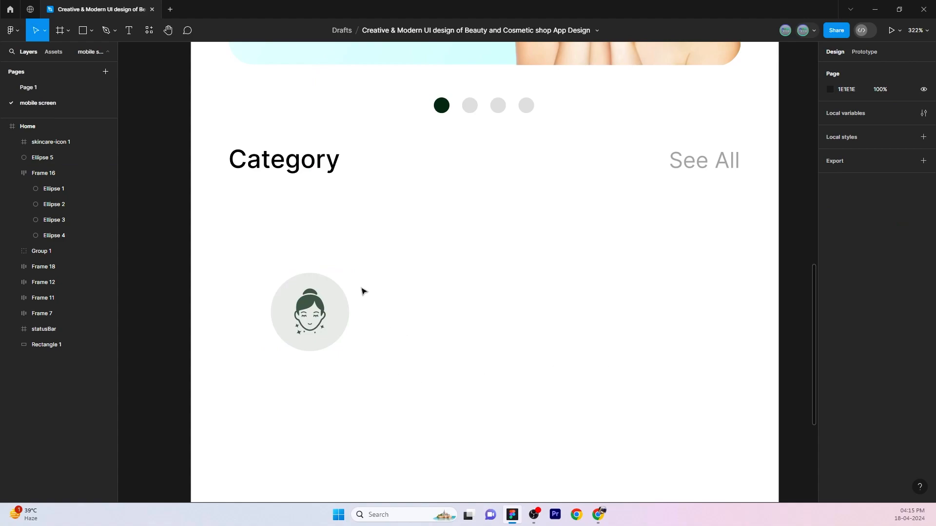
Wrap the skincare icon and its circle in an auto layout.
drag(362, 291, 290, 349)
key(shift+a)
click(422, 351)
Add the text "Skin Care" in Inter Regular 12 below the icon circle.
scroll(372, 378, down, 2)
scroll(312, 347, down, 1)
key(t)
click(308, 340)
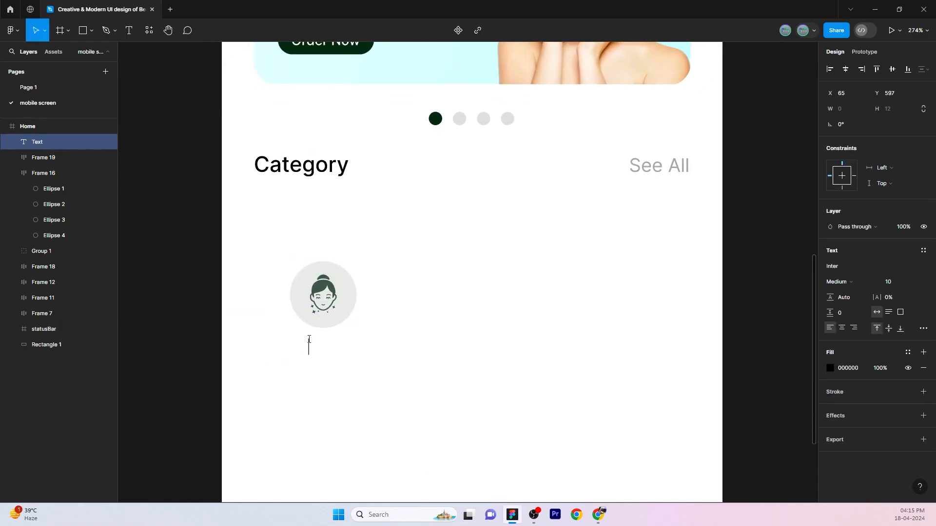
text(Skin Care)
click(379, 393)
Combine the icon circle and "Skin Care" label in a center-aligned vertical auto layout with spacing 8.
shift+click(347, 322)
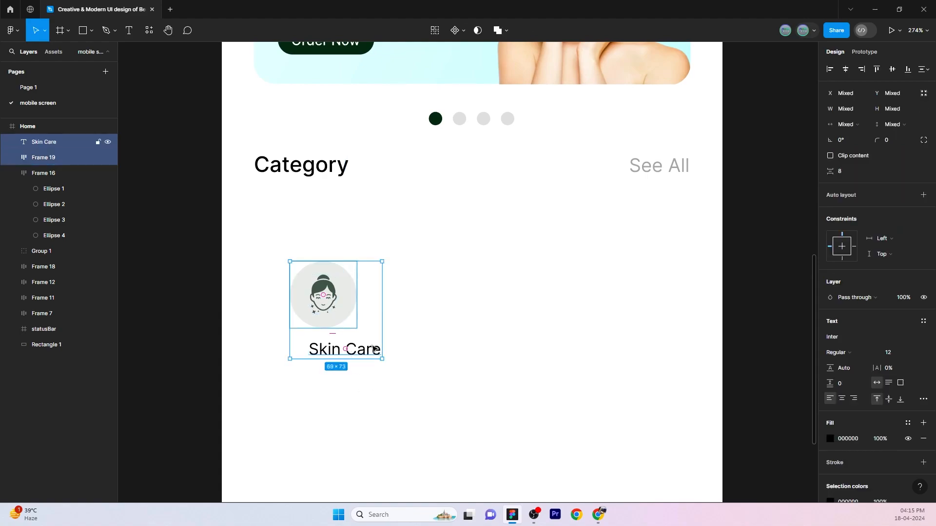
key(shift+a)
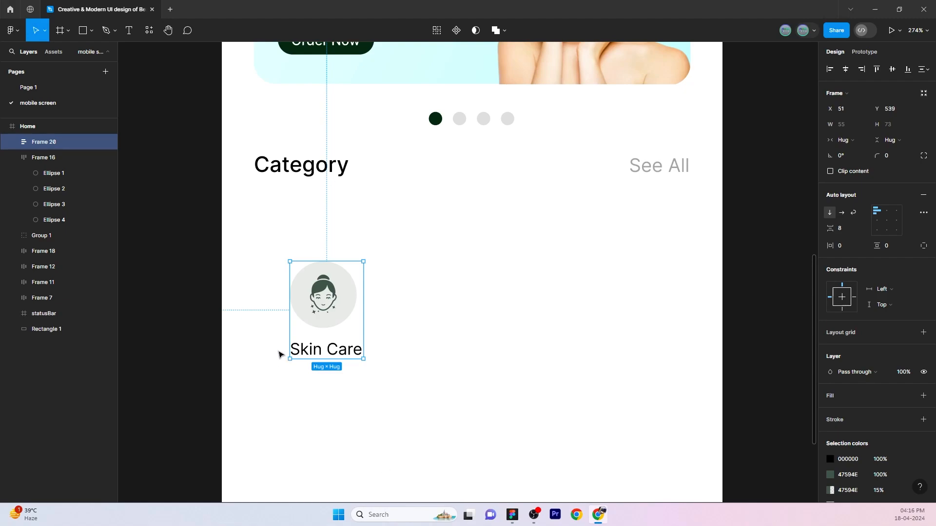
click(889, 223)
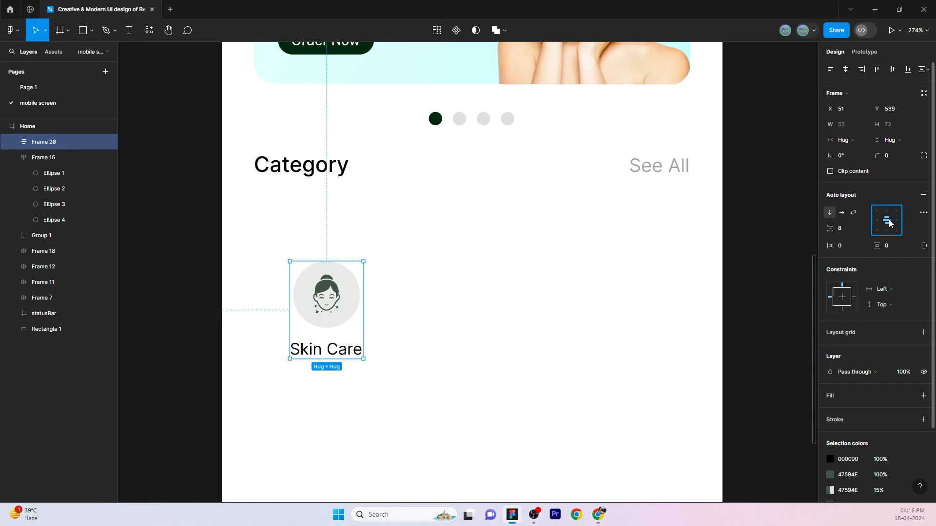
click(384, 384)
Paste the Make Up, Hair Care and Perfume items beside Skin Care and wrap all four in a horizontal auto layout.
scroll(467, 306, down, 2)
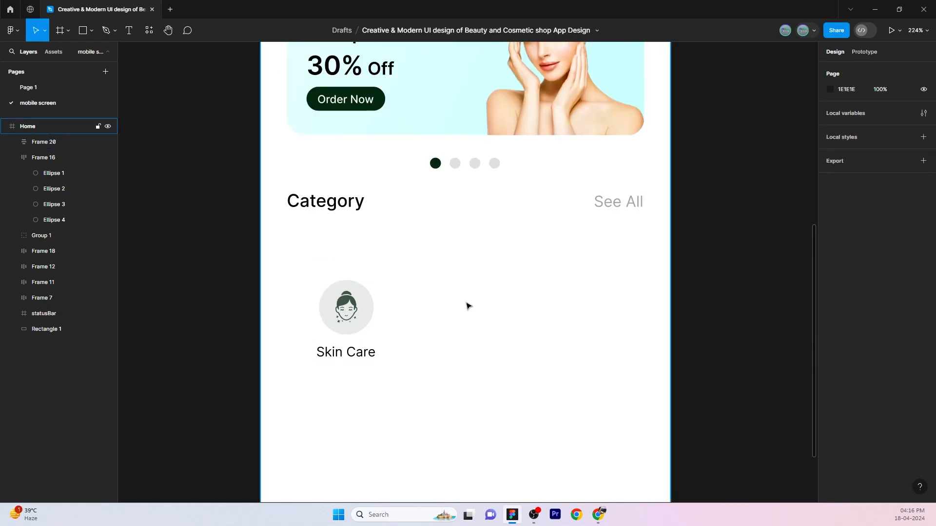
key(ctrl+v)
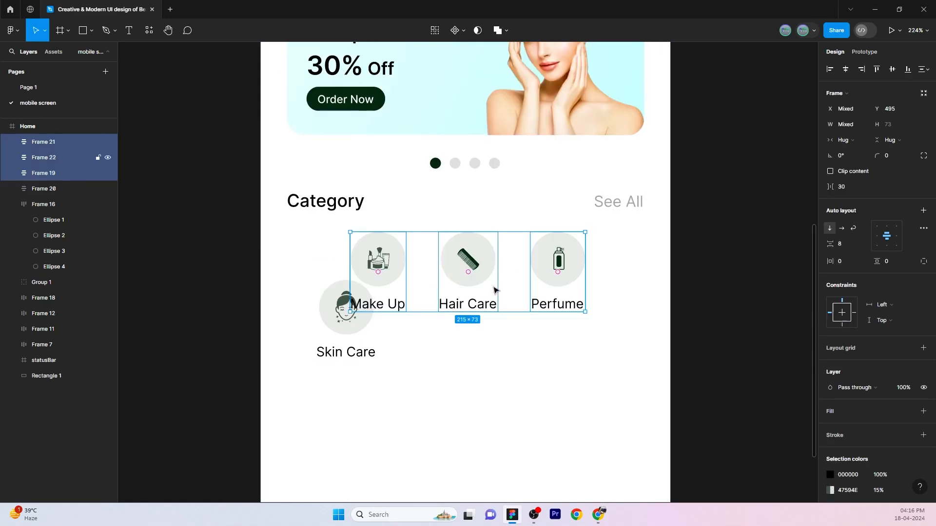
drag(483, 281, 529, 322)
shift+click(375, 315)
key(shift+a)
click(429, 385)
Set the category row's width to 300, center-align its items and adjust the spacing between them.
click(568, 305)
click(846, 126)
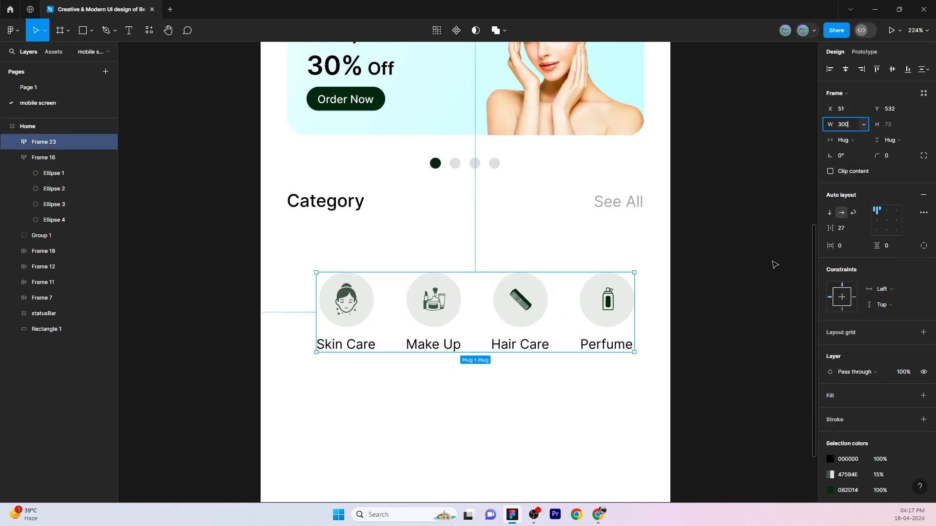
key(Return)
click(886, 220)
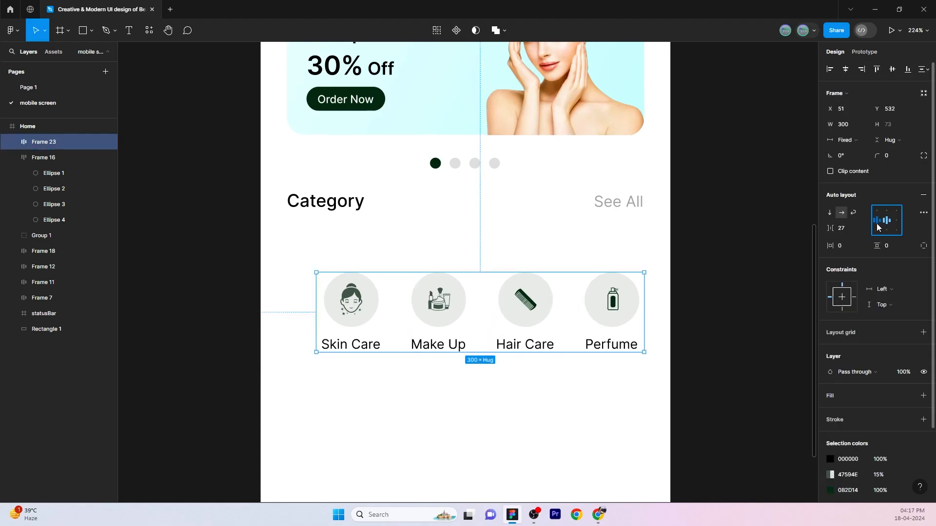
click(863, 228)
click(834, 263)
click(702, 304)
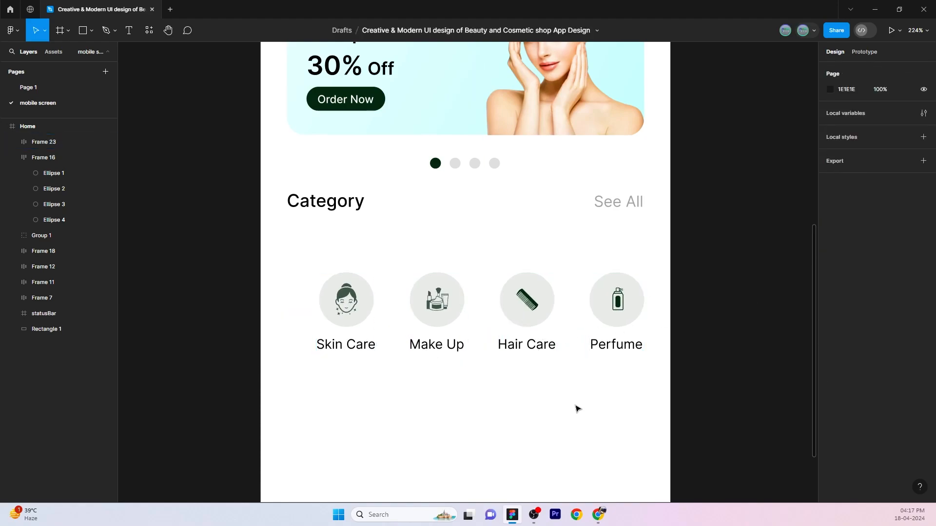
Center the category row horizontally on the screen and space it 20 below the Category heading.
click(593, 312)
click(846, 69)
click(764, 207)
click(530, 353)
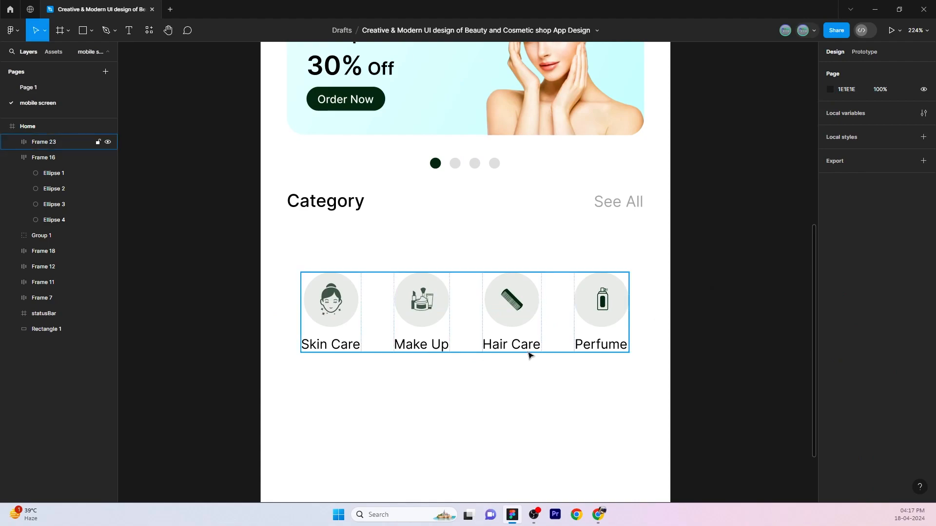
shift+click(537, 201)
text(20)
click(706, 279)
Duplicate the Category heading row below the category icons and replace the copy with a "Recommended For You" heading row.
scroll(463, 317, down, 4)
scroll(508, 358, up, 1)
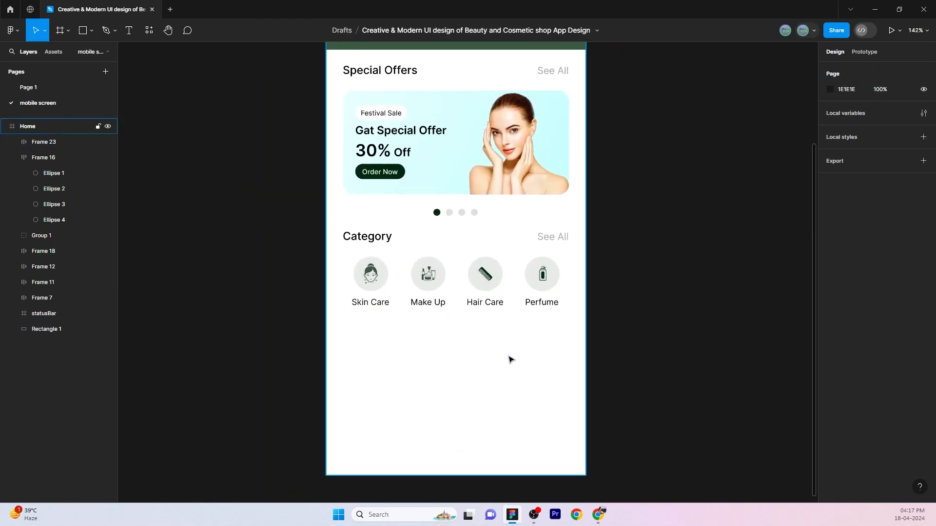
scroll(508, 357, up, 1)
scroll(509, 357, down, 1)
scroll(509, 358, up, 1)
scroll(508, 357, down, 1)
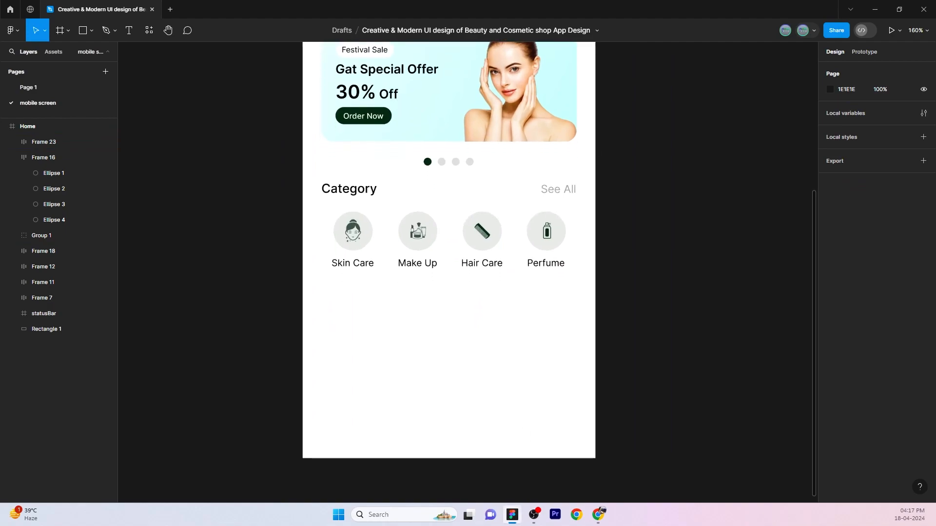
click(522, 192)
drag(519, 320, 520, 293)
click(510, 347)
click(549, 287)
click(640, 215)
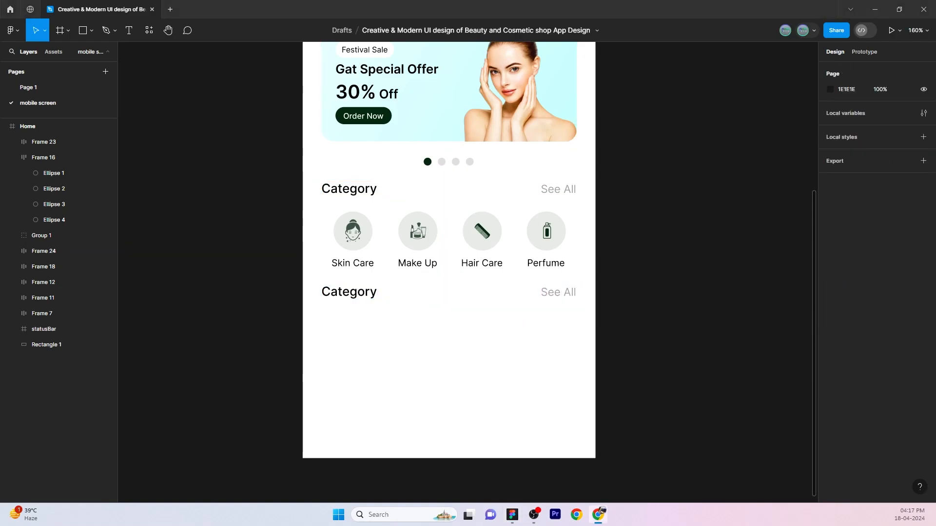
click(444, 290)
key(ctrl+shift+r)
Paste the Orchid perfume image and place it below the left part of the "Recommended For You" heading.
click(404, 362)
scroll(444, 340, down, 1)
key(ctrl+v)
drag(466, 280, 389, 338)
click(529, 355)
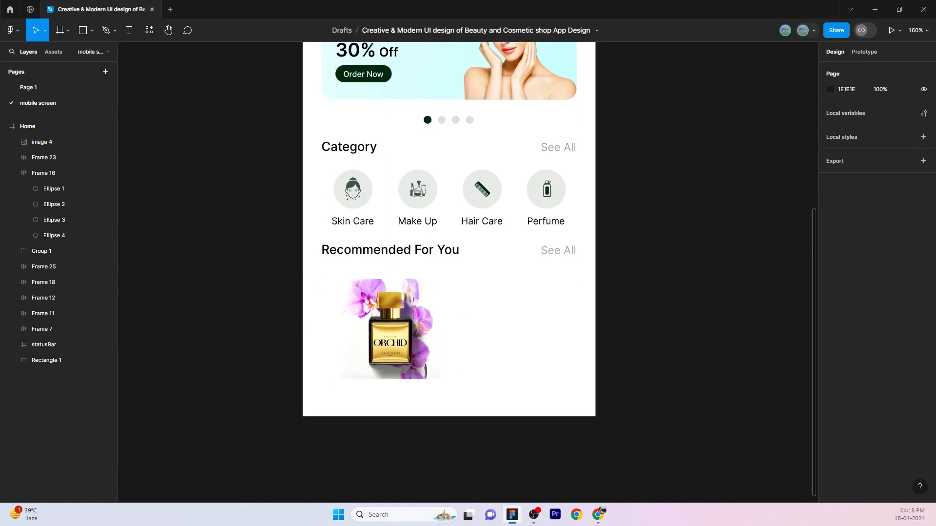
Add the text "Delixirs Amber" below the perfume image and center it under the image.
key(t)
click(353, 388)
text(Delixirs Amber)
key(Escape)
shift+click(396, 373)
click(445, 452)
Paste the favorite heart icon beside the perfume image and recolor it red FE2121.
scroll(474, 253, down, 2)
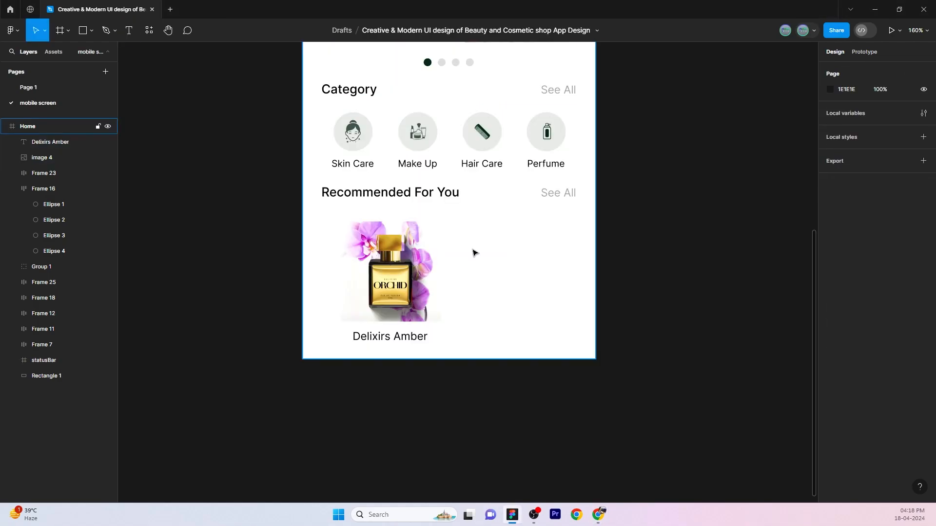
key(ctrl+v)
click(834, 438)
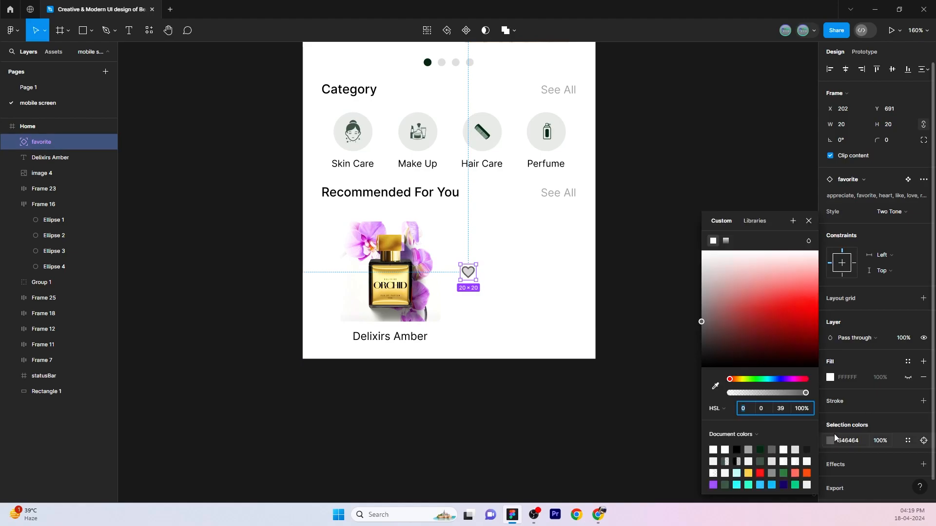
click(760, 473)
click(569, 410)
Resize the heart icon to 16 × 16 and place it in the upper-right corner of the perfume image.
click(468, 272)
drag(835, 125, 825, 129)
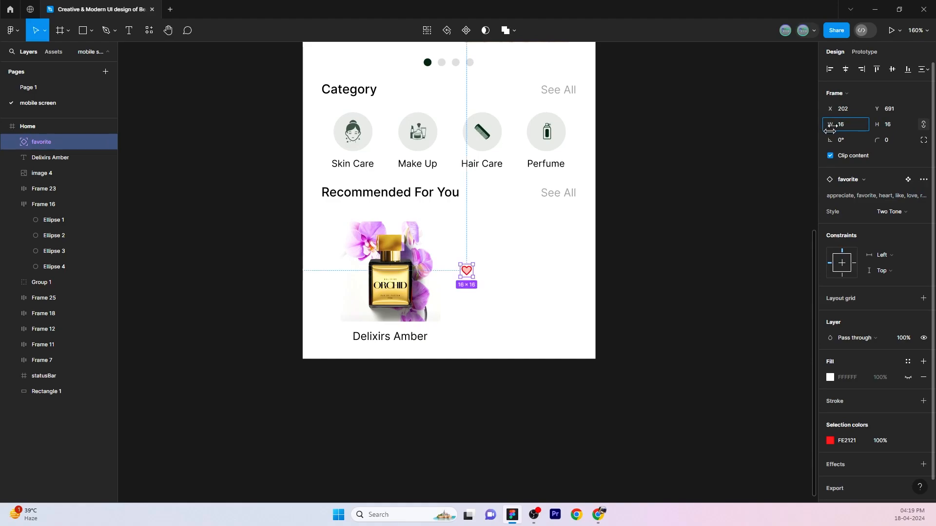
click(557, 297)
drag(467, 271, 423, 238)
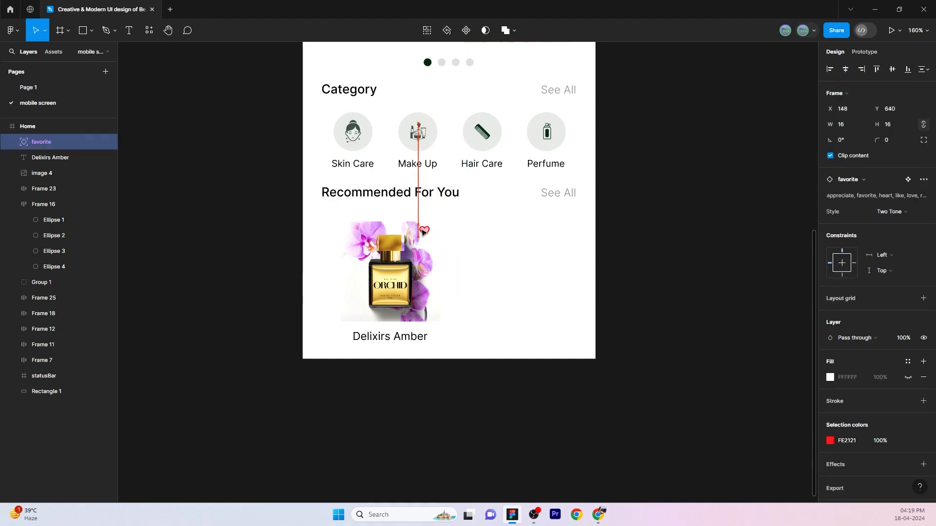
scroll(424, 233, up, 5)
drag(448, 152, 461, 152)
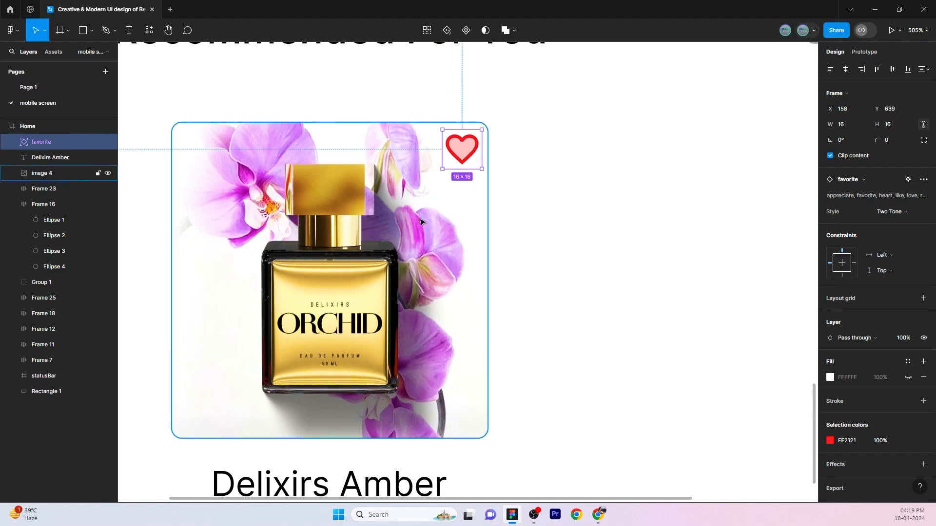
Wrap the perfume image and heart icon in an auto layout.
click(476, 197)
scroll(462, 220, down, 3)
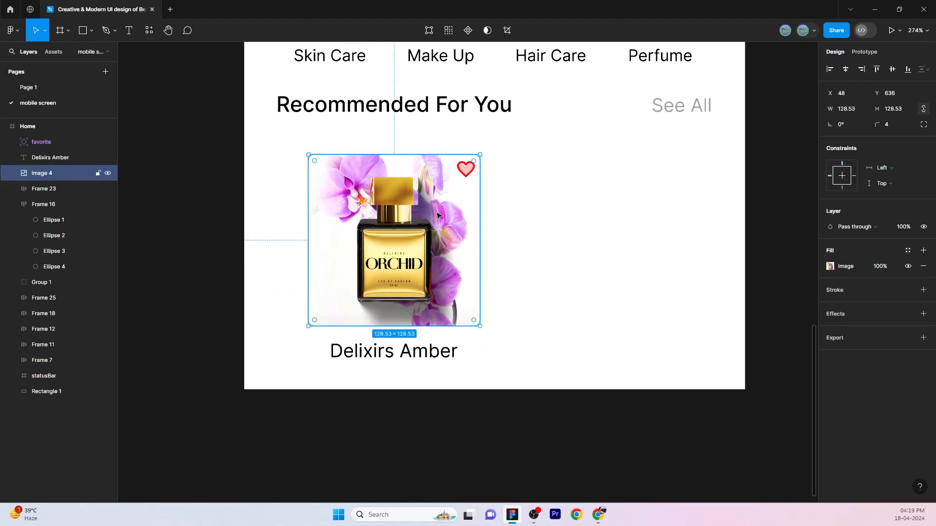
shift+click(466, 170)
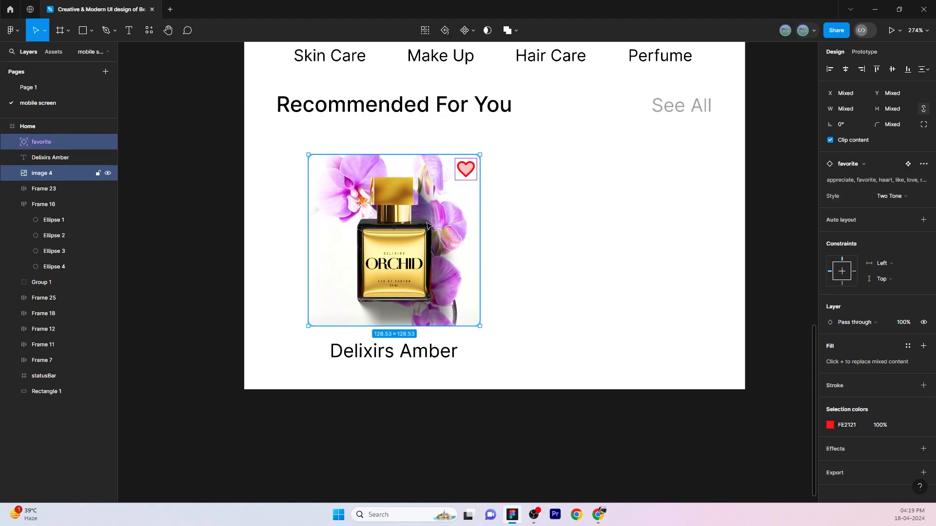
key(shift+a)
Combine the perfume image frame and "Delixirs Amber" label in a vertical auto layout aligned to the left center.
scroll(487, 244, down, 1)
shift+click(405, 314)
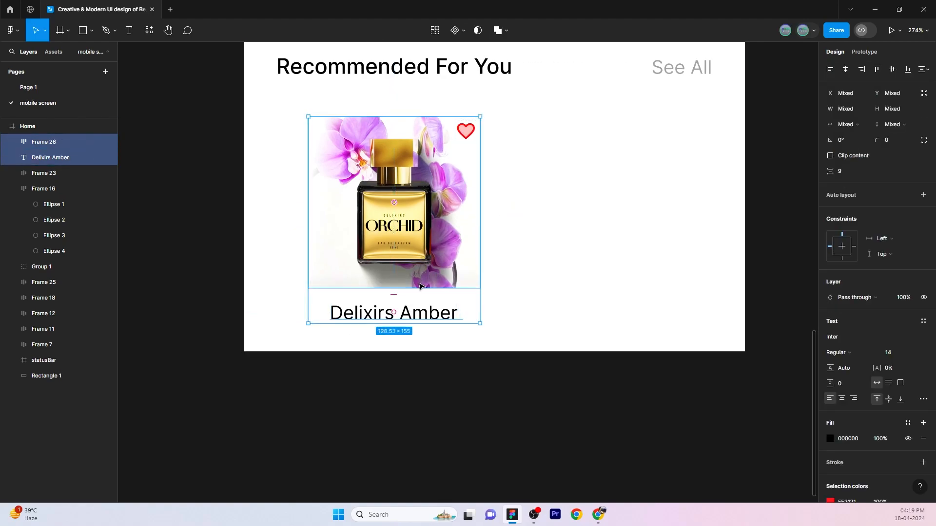
key(shift+a)
click(877, 221)
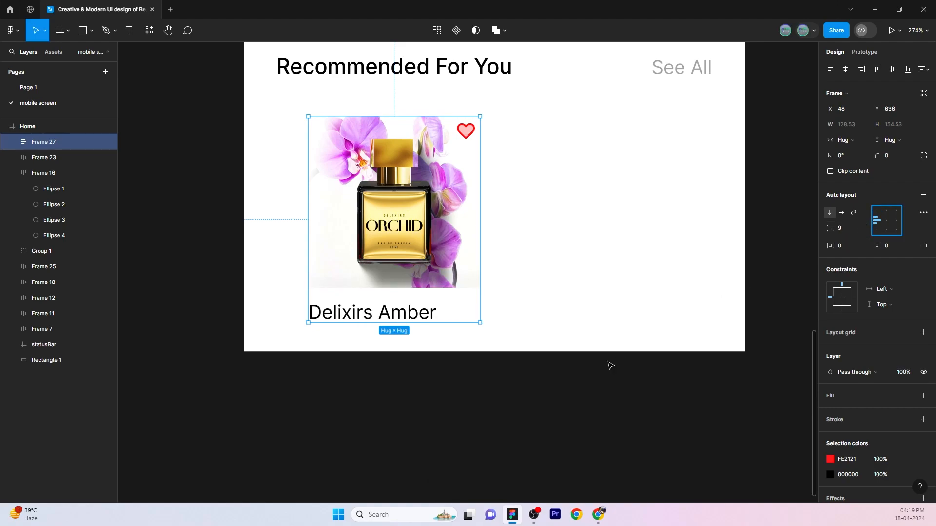
click(566, 379)
Set the perfume card's item spacing to 10 and its horizontal and vertical padding to 10.
click(405, 279)
drag(834, 235, 837, 234)
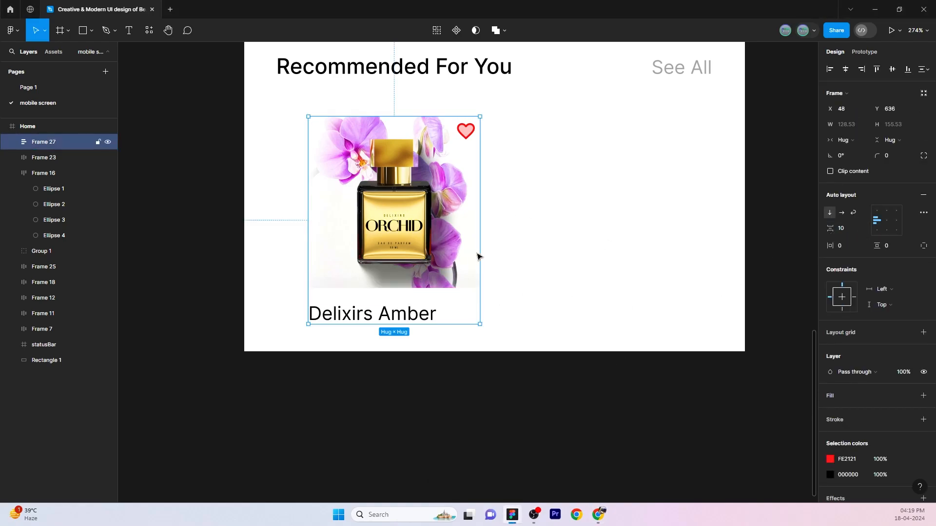
text(10)
key(Tab)
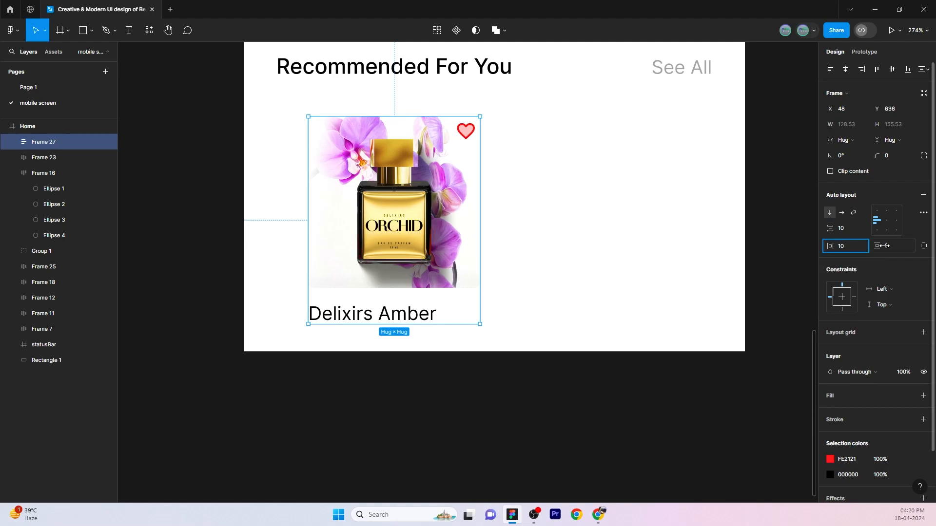
text(10)
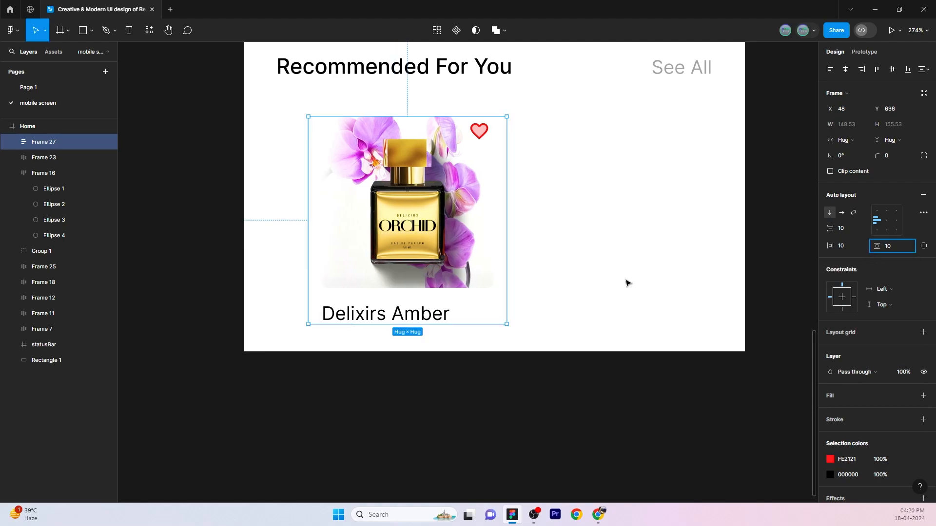
Try centering the perfume card's contents, then return them to left alignment.
click(887, 220)
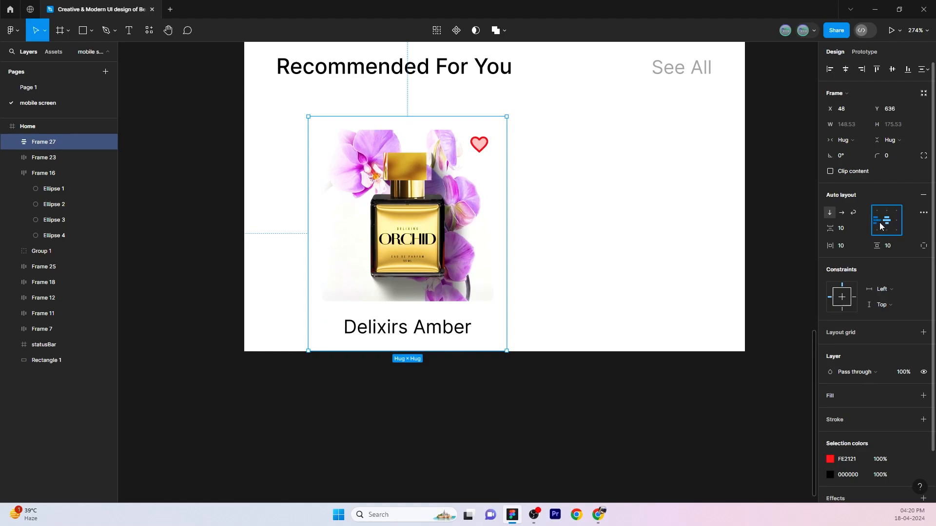
scroll(629, 247, down, 1)
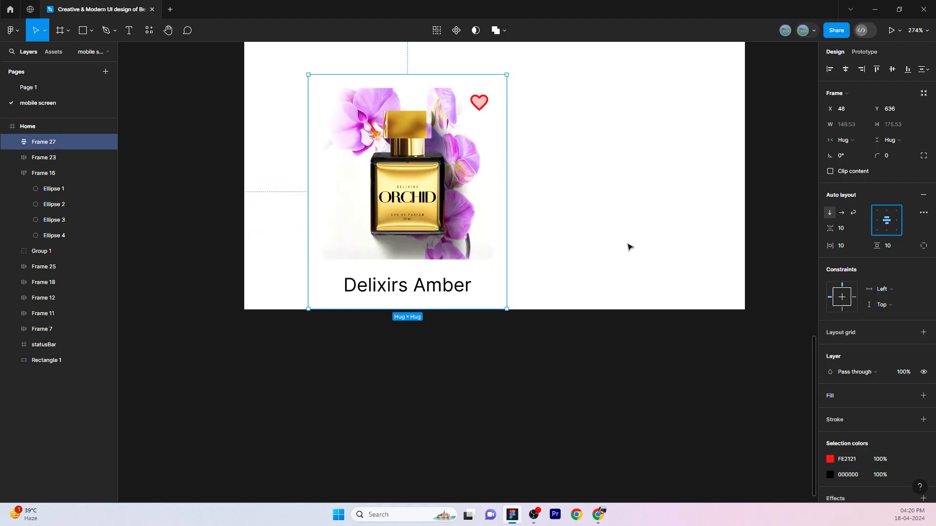
click(878, 222)
scroll(476, 225, down, 1)
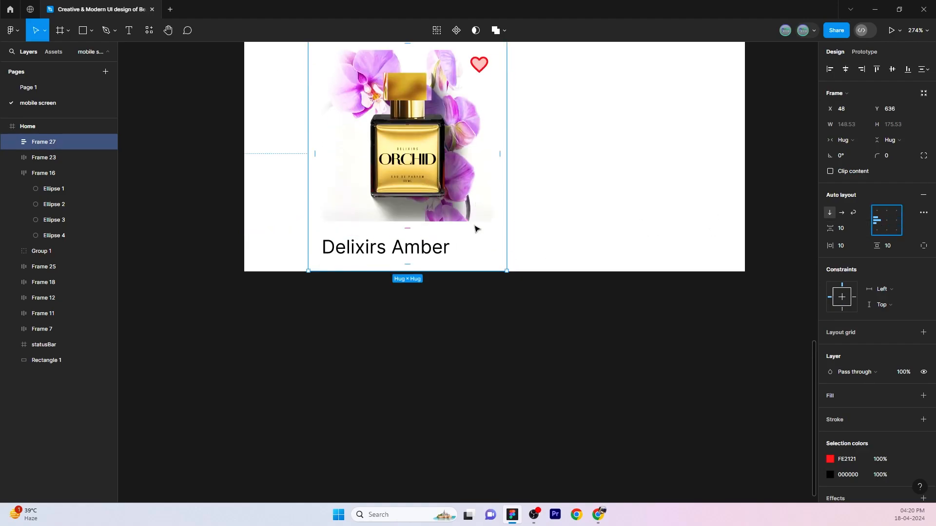
Set the perfume card's width to 151 and its height to 180.
click(848, 126)
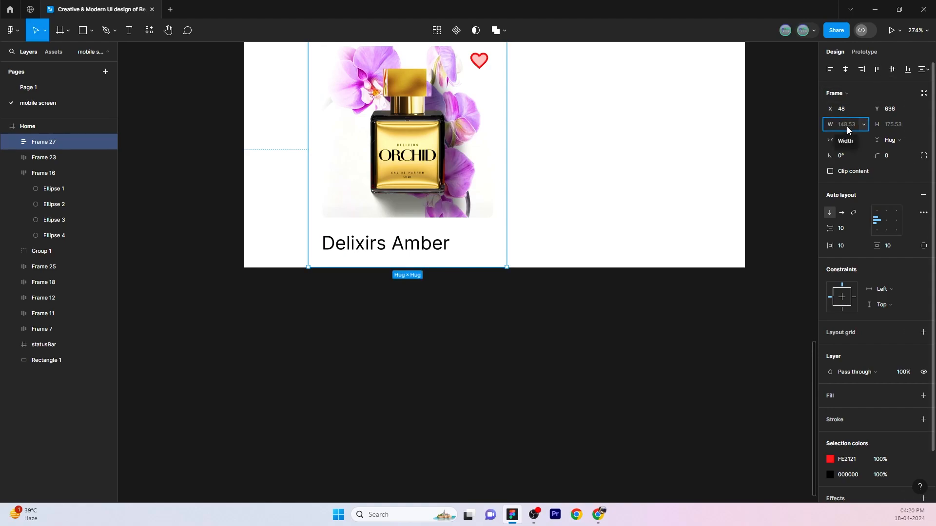
click(639, 195)
scroll(555, 227, up, 1)
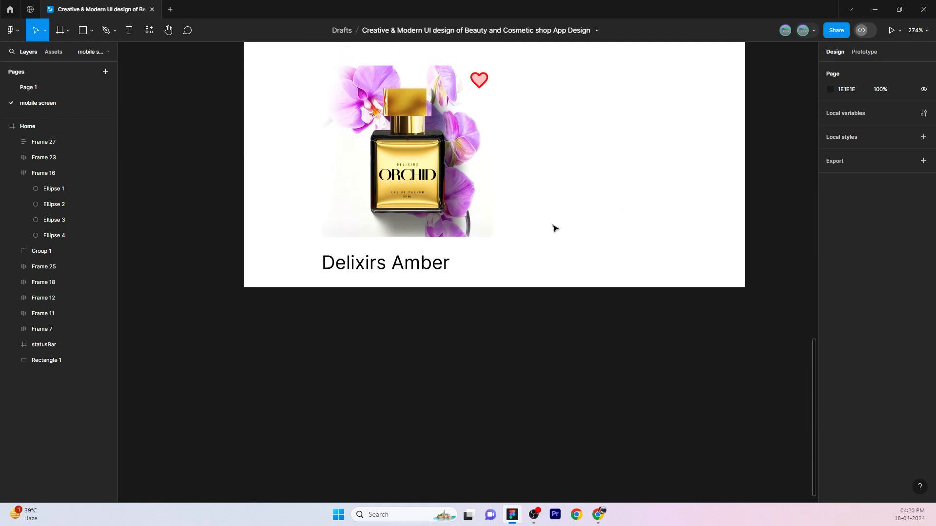
click(473, 230)
click(901, 125)
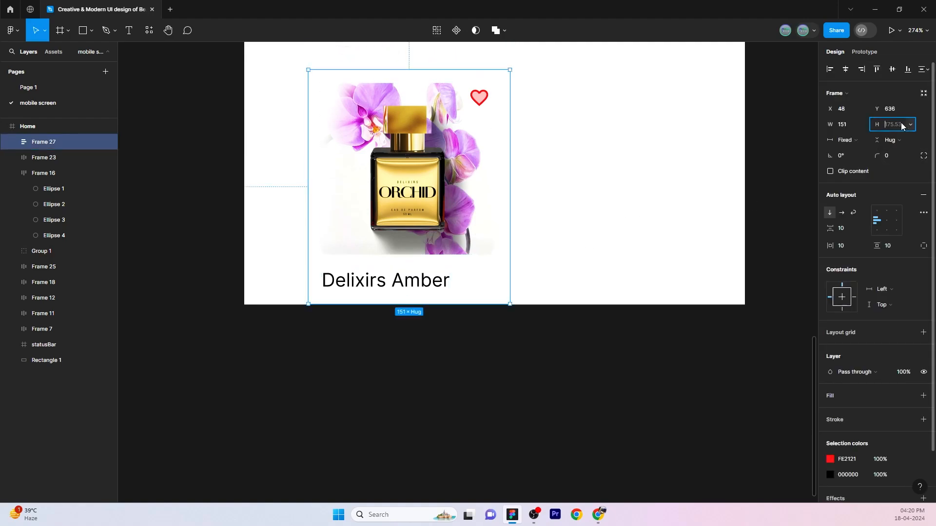
click(701, 139)
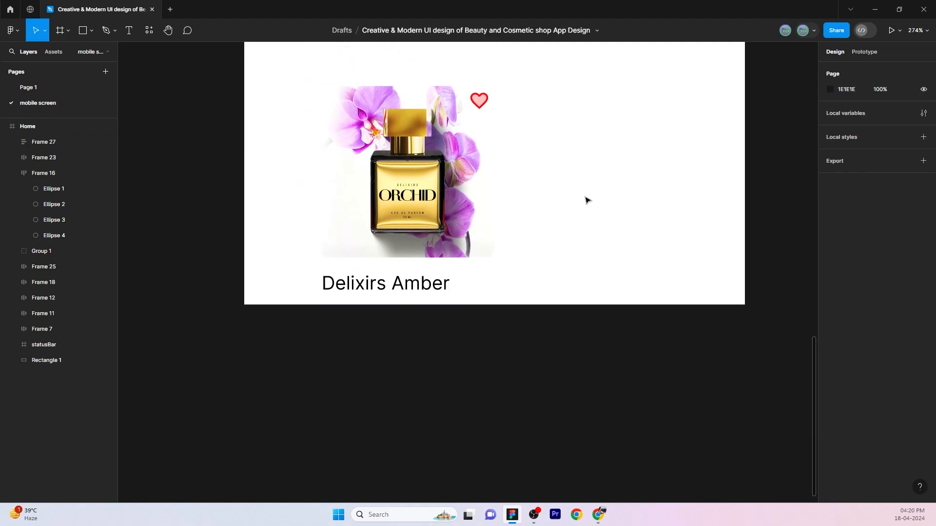
Align the perfume card's contents to the center of its auto layout.
scroll(587, 201, down, 1)
click(461, 213)
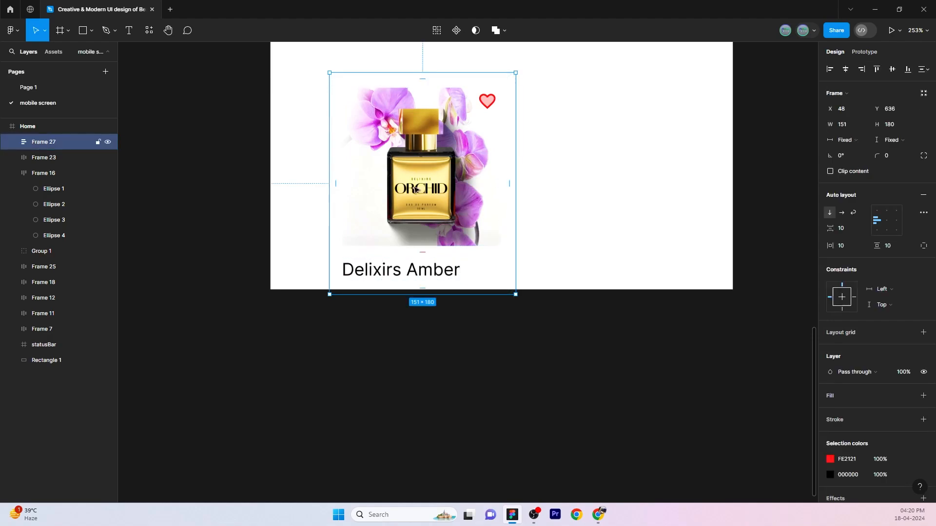
click(888, 225)
scroll(293, 351, down, 3)
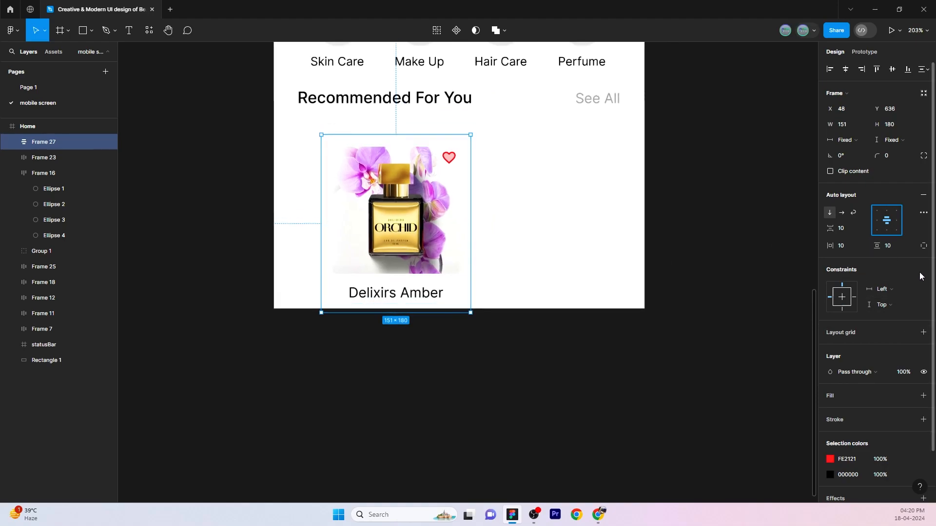
key(Return)
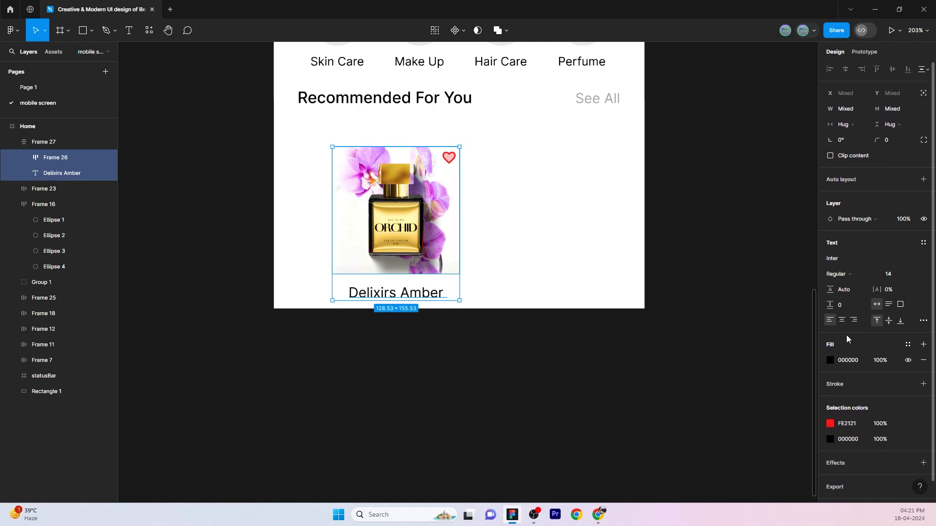
key(Escape)
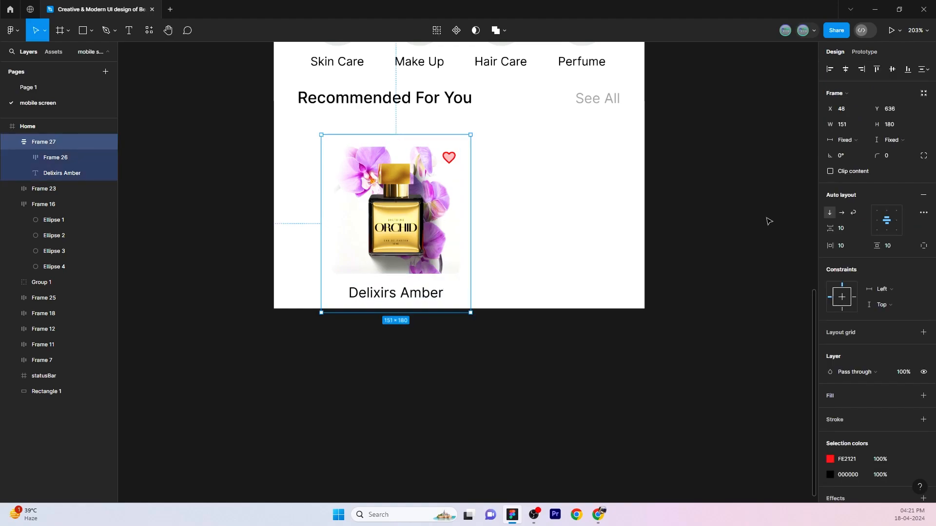
Add a white FFFFFF fill to the perfume card and set its corner radius to 8.
scroll(442, 273, down, 3)
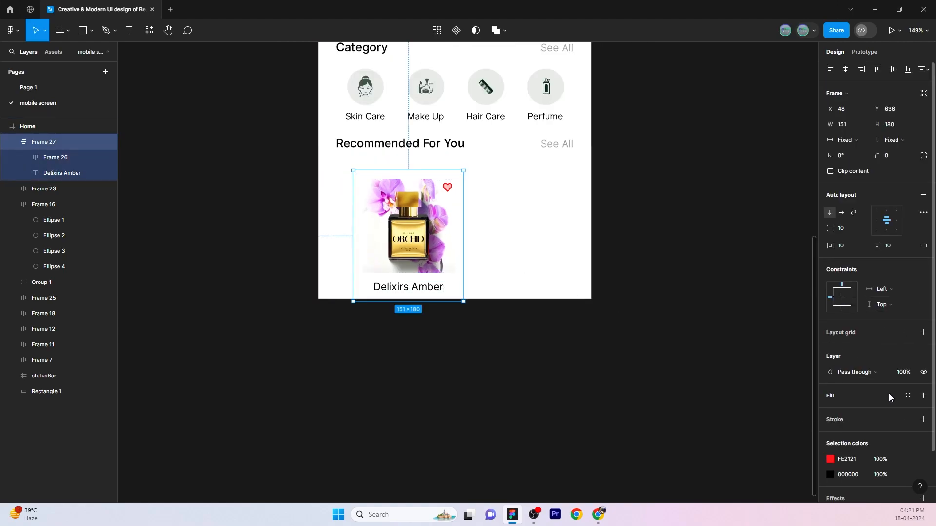
scroll(909, 269, down, 2)
click(923, 346)
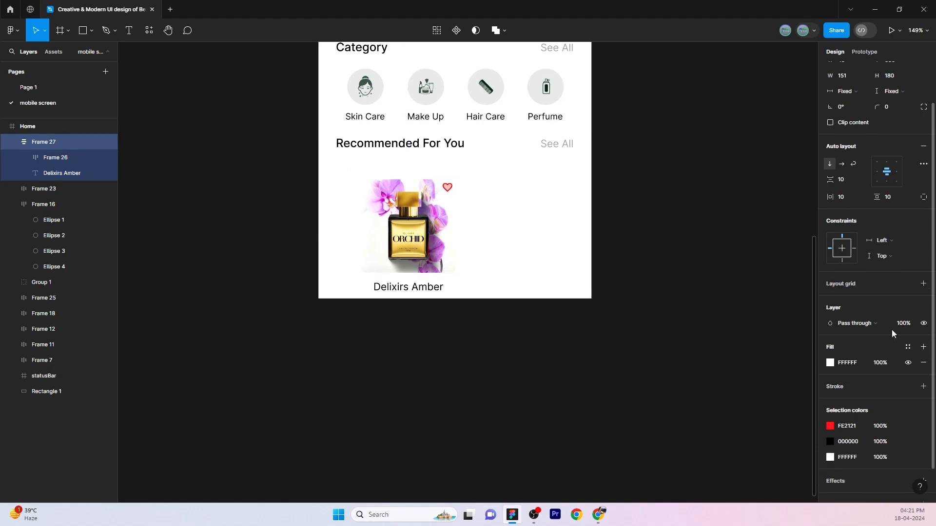
scroll(864, 268, up, 2)
click(896, 154)
text(8)
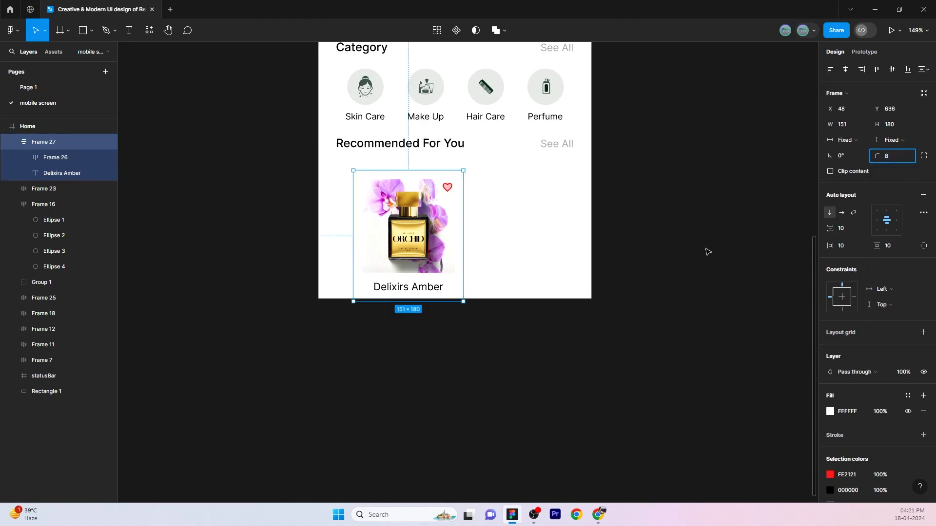
click(672, 233)
Change the perfume card's fill to F4F4F4 with 95.69% opacity.
click(460, 244)
scroll(861, 273, down, 3)
click(850, 325)
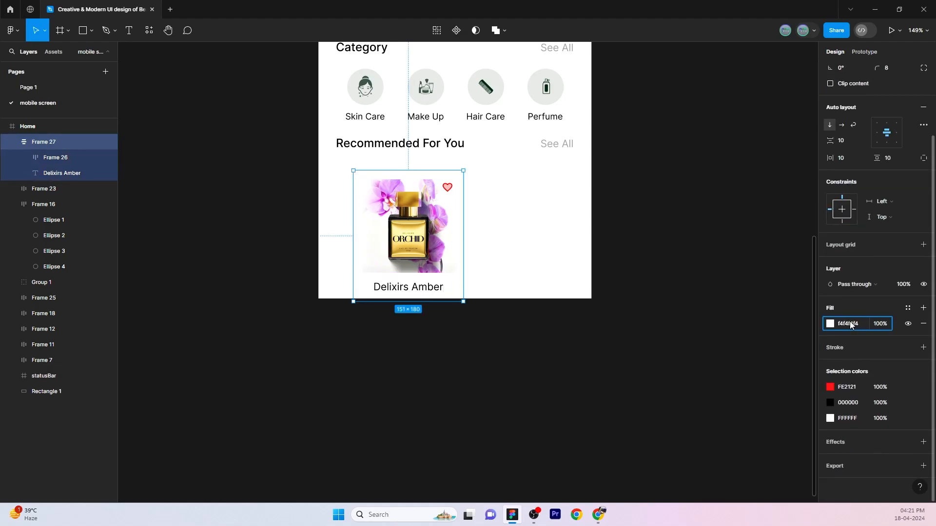
click(512, 314)
Duplicate the perfume card beside the original and replace the copy's picture with the golden cream jar image.
scroll(512, 313, up, 1)
drag(434, 244, 527, 215)
click(525, 228)
click(679, 335)
click(545, 220)
click(545, 220)
key(ctrl+shift+r)
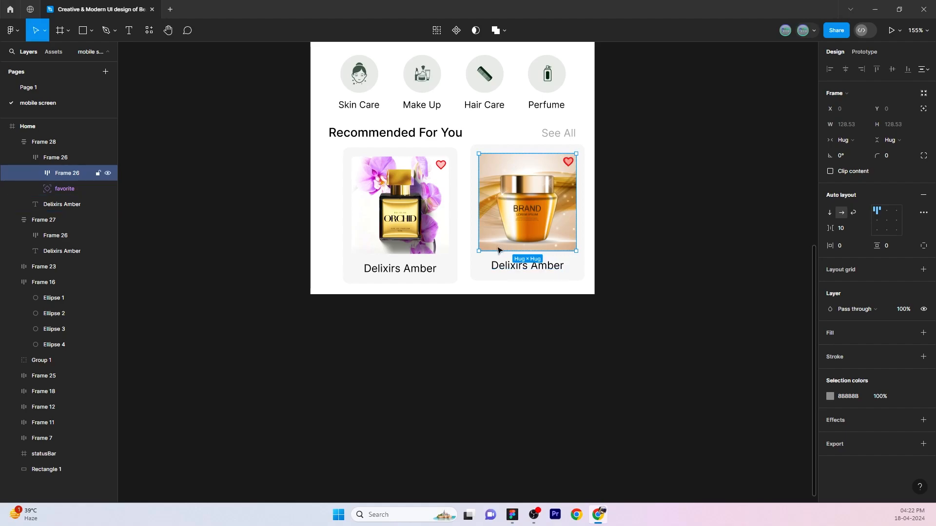
Change the second card's product name to "Moisturizing Cream".
double_click(518, 265)
text(Moisturizing Cream)
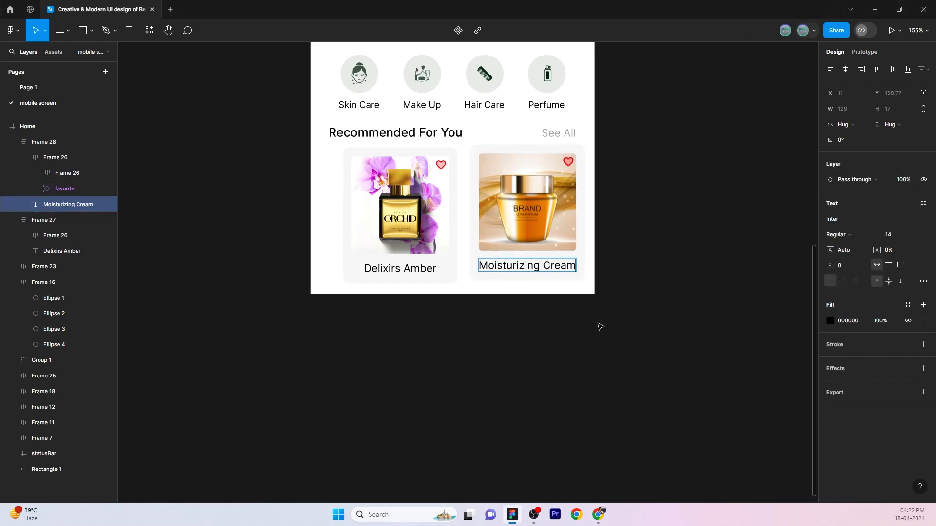
click(599, 323)
Combine both product cards in a horizontal auto layout with Auto spacing and set its width to 327.
scroll(599, 324, down, 1)
click(466, 224)
shift+click(516, 234)
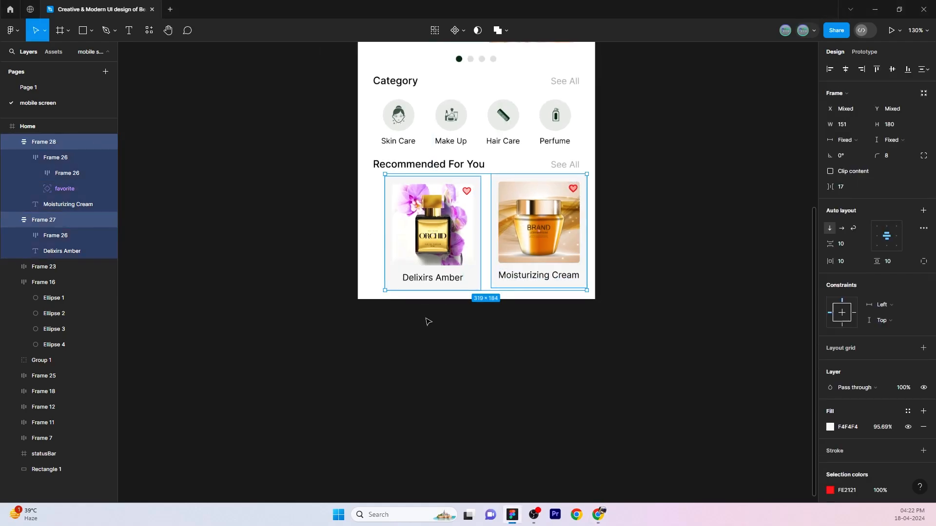
key(shift+a)
click(862, 229)
click(858, 260)
click(843, 124)
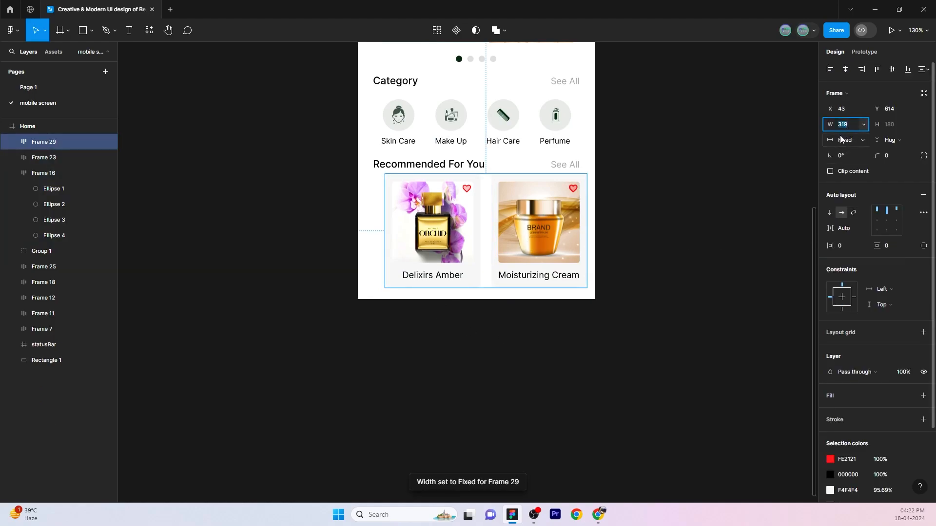
text(327)
key(Return)
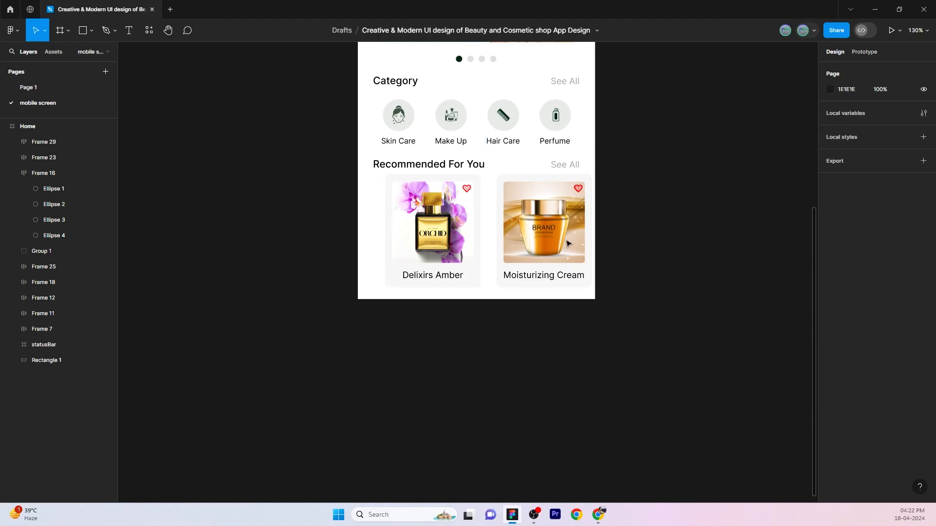
Center the product card row horizontally on the Home screen and middle-align its auto layout contents.
click(846, 69)
click(687, 171)
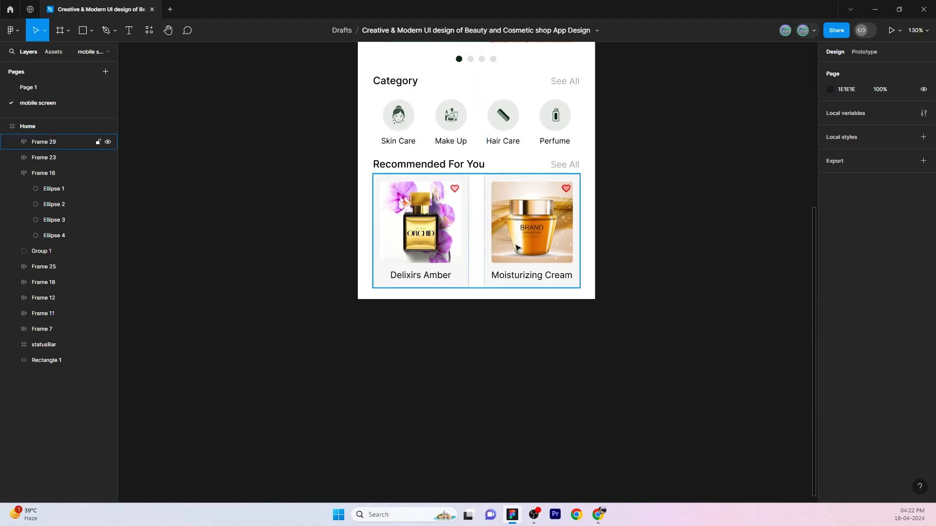
click(514, 165)
click(520, 210)
click(888, 223)
click(676, 218)
Set the vertical spacing between the Recommended For You heading row and the product card row to 24.
click(521, 190)
shift+click(512, 167)
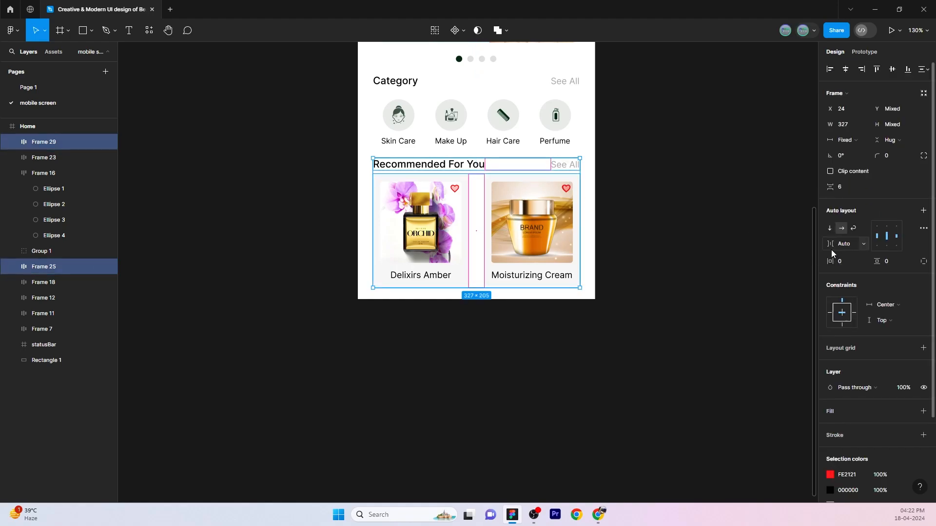
drag(831, 188, 844, 198)
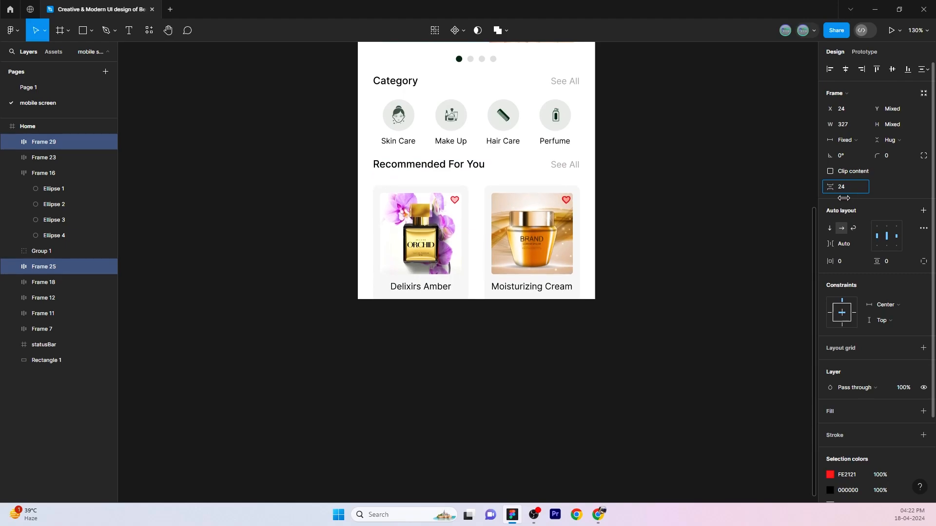
click(554, 357)
Paste the 24 × 24 filled home icon below the screen and add a "Home" text label in 082D14 beneath it.
scroll(554, 356, down, 2)
scroll(551, 353, down, 4)
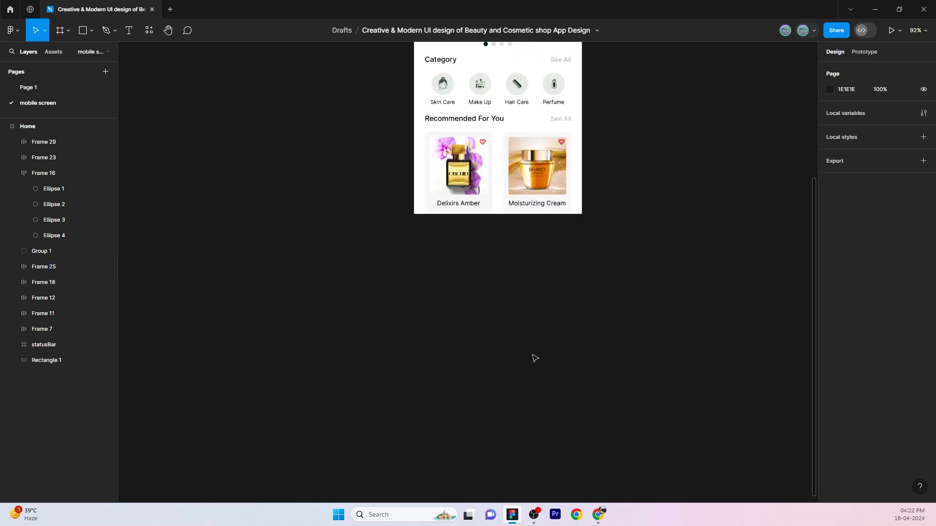
key(ctrl+v)
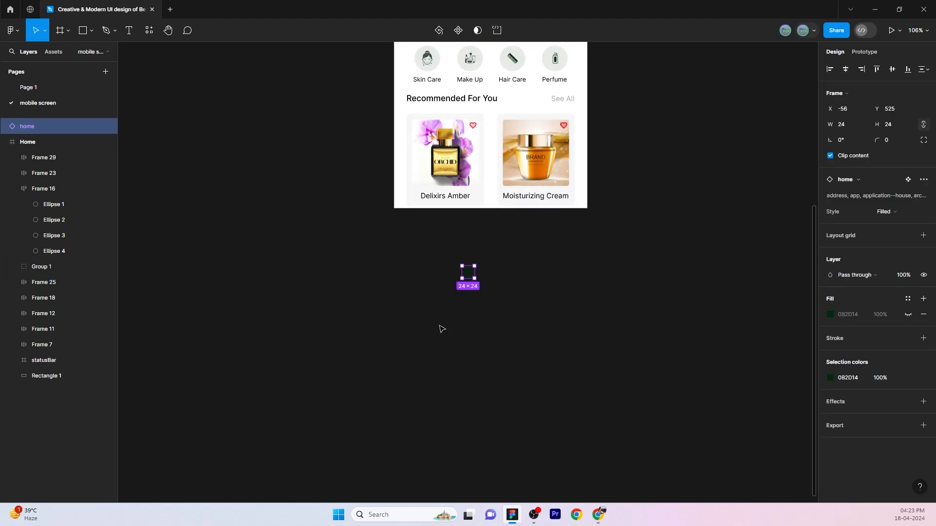
click(476, 320)
key(alt+Tab)
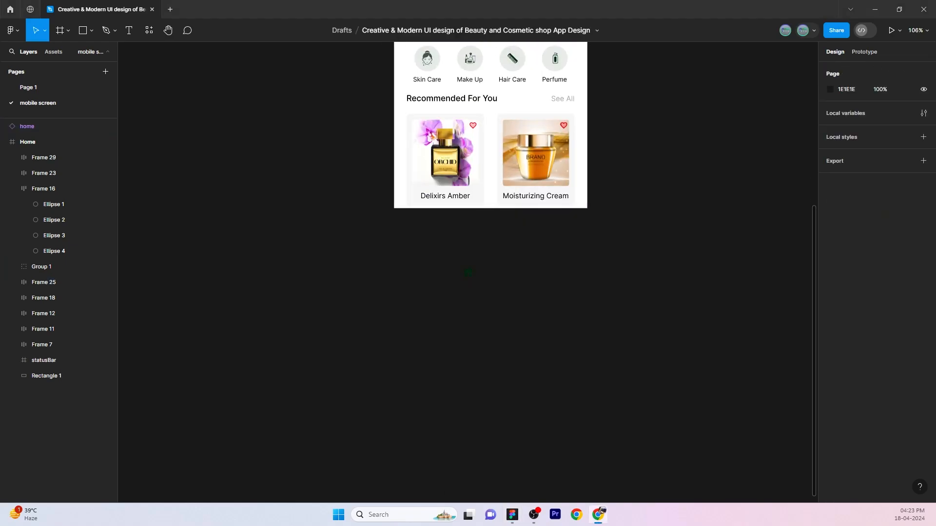
key(alt+Tab)
key(t)
click(463, 293)
click(518, 341)
scroll(492, 315, up, 5)
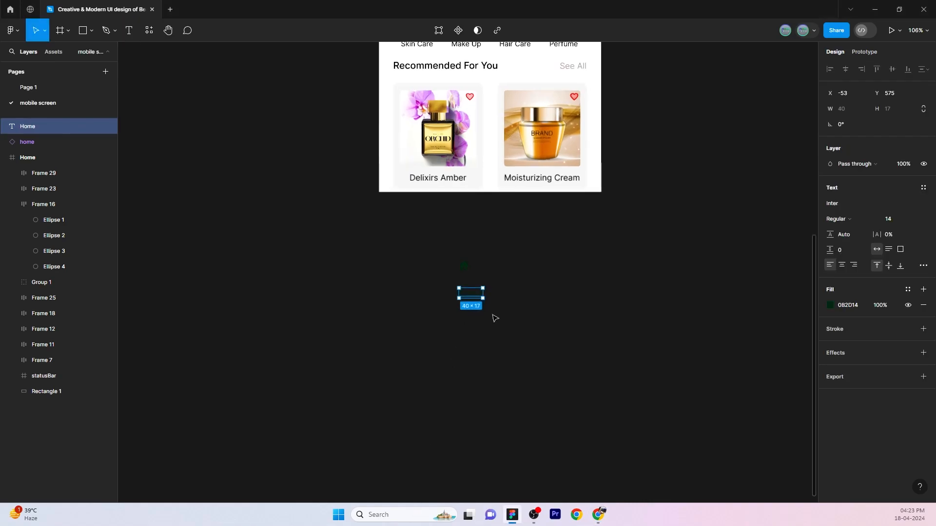
Combine the home icon and its label in a vertical auto layout, center the contents and adjust their gap.
shift+click(441, 223)
key(shift+a)
click(887, 220)
drag(832, 229, 827, 229)
drag(815, 234, 806, 240)
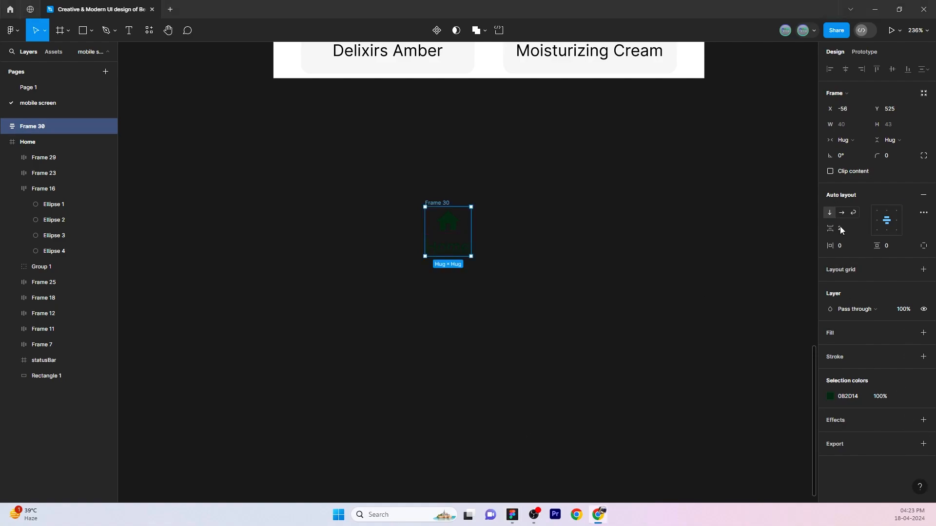
click(549, 396)
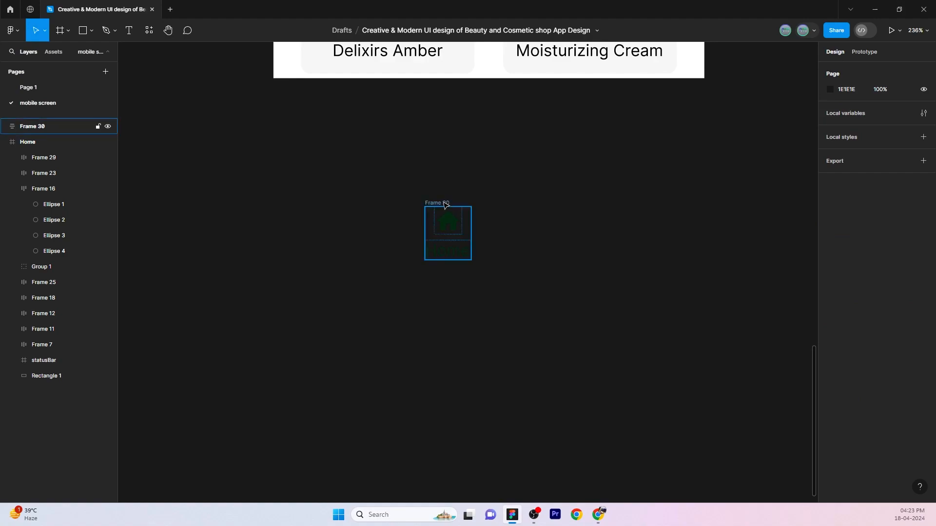
Add Explore, Wishilst, Chat and Profile icon items in A0A0A0 beside the Home item.
click(445, 205)
click(528, 217)
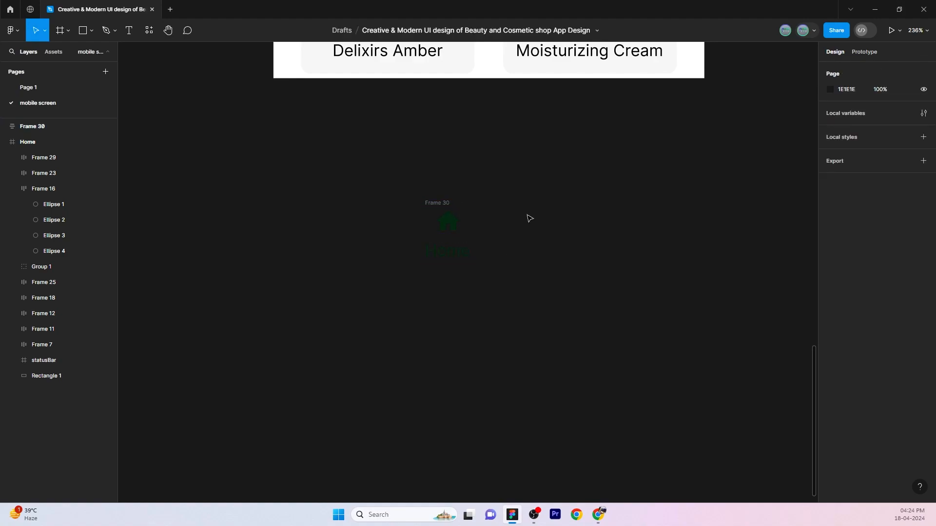
key(ctrl+v)
drag(443, 205, 637, 334)
click(294, 274)
key(ctrl+z)
Wrap the five navigation items in a horizontal auto layout with centered alignment and Auto spacing.
click(272, 236)
key(shift+a)
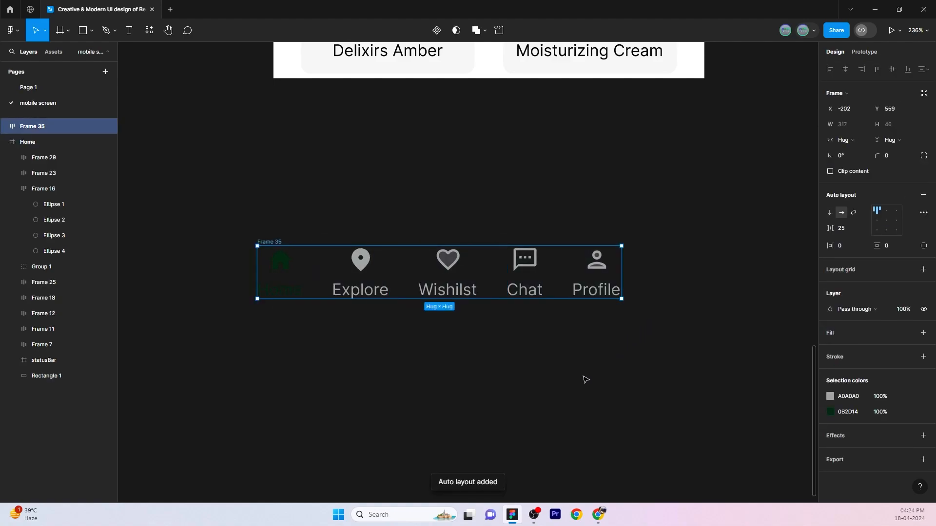
key(Escape)
click(276, 244)
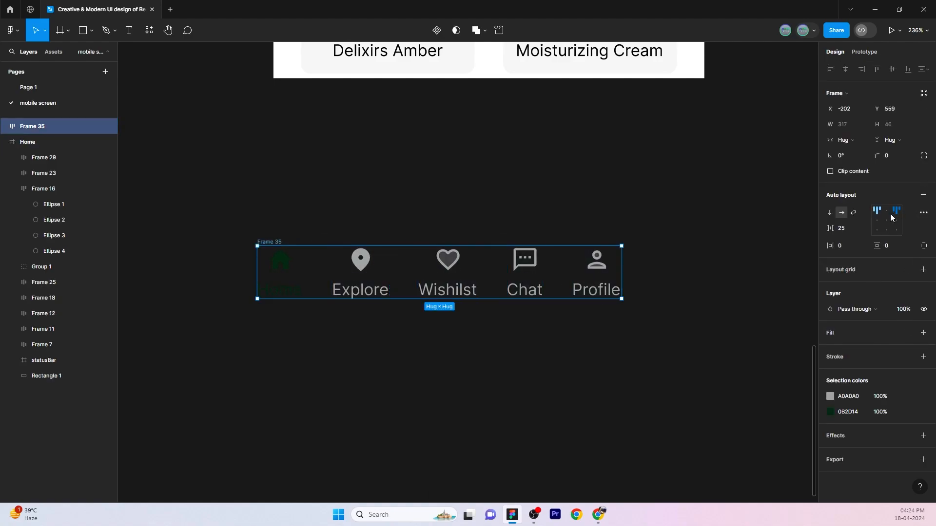
click(865, 228)
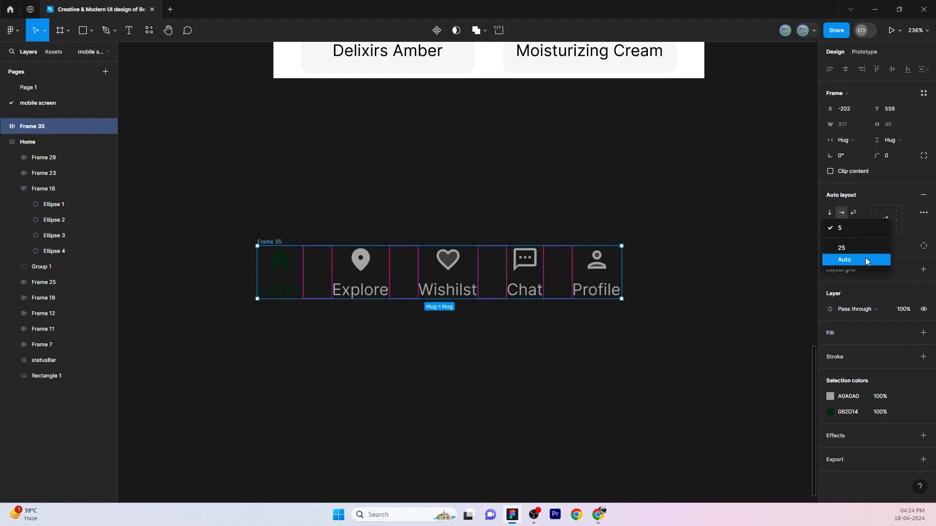
click(865, 257)
Set the navigation frame's horizontal and vertical padding to 20 and its width to 375.
text(20)
key(Return)
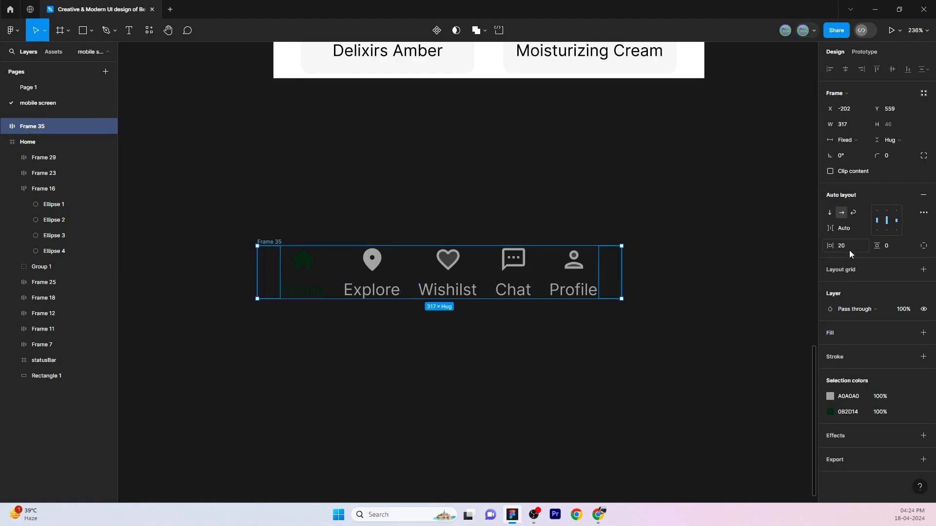
click(885, 247)
text(20)
key(Return)
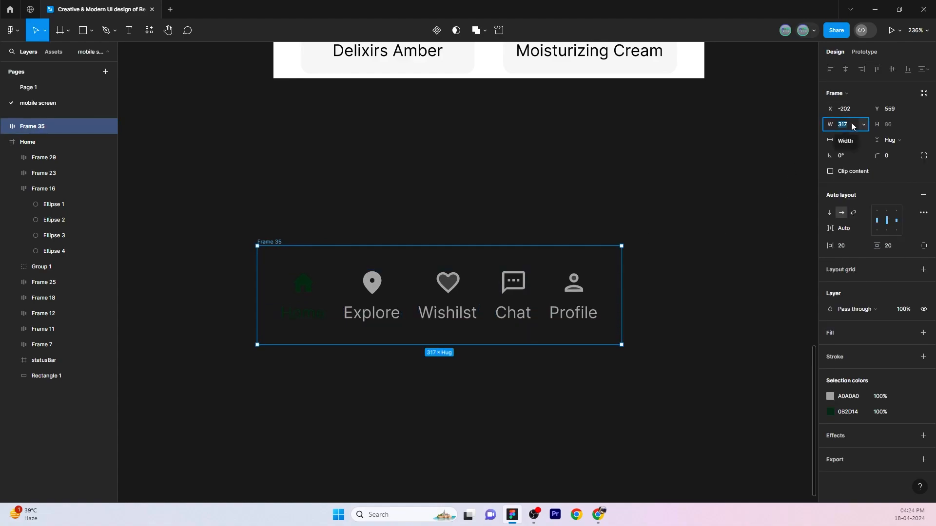
text(375)
click(750, 172)
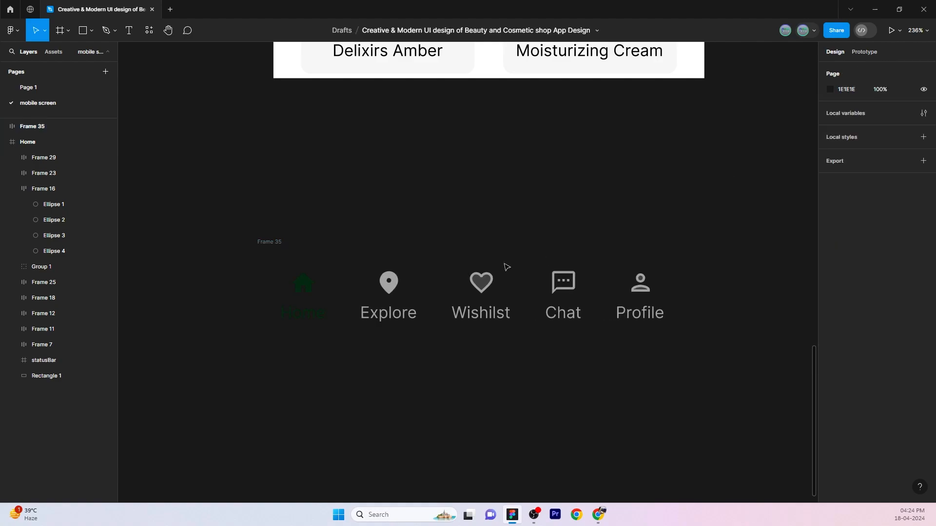
Add a white FFFFFF fill to the navigation frame.
click(273, 245)
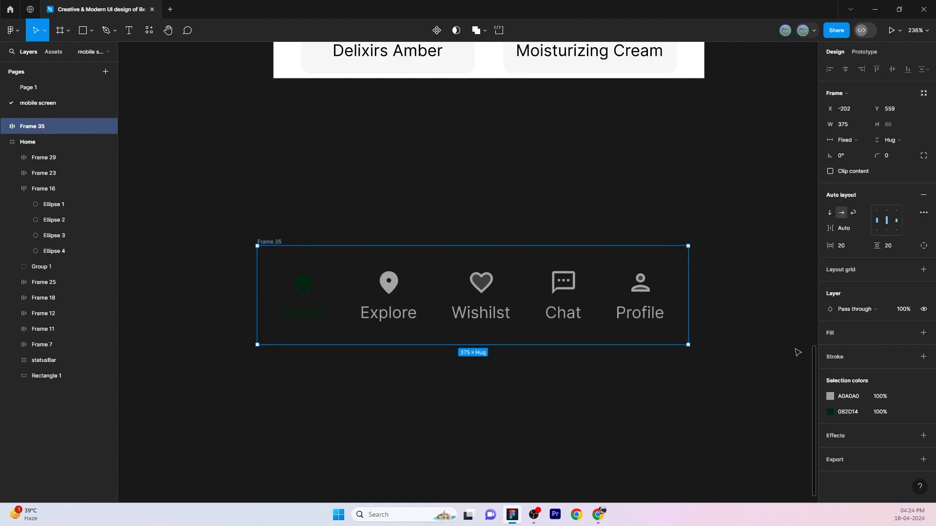
click(922, 333)
click(528, 410)
scroll(483, 244, up, 2)
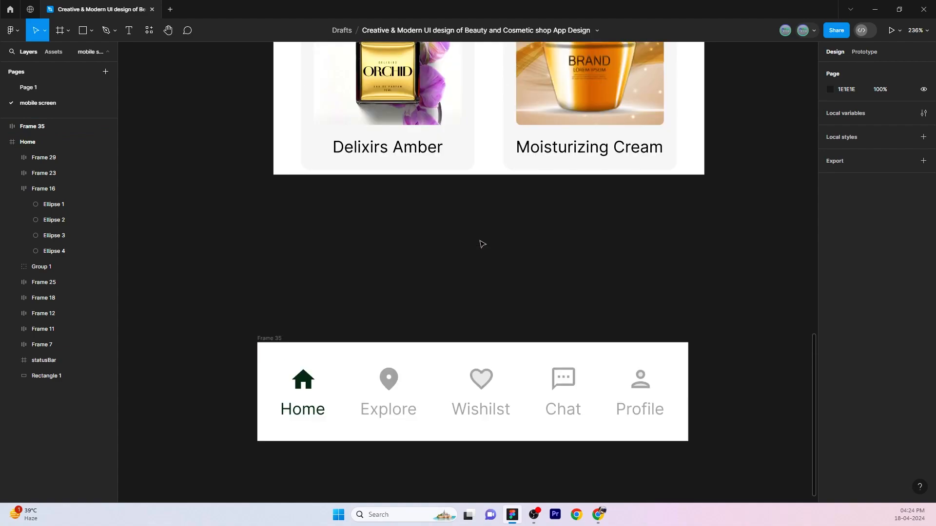
key(alt+Tab)
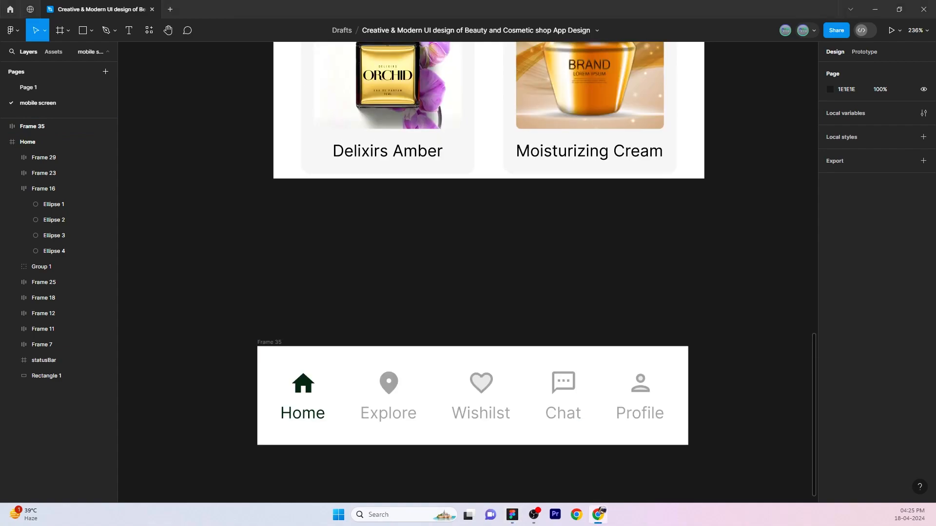
Rename the navigation frame "nav bar" and move it into the Home screen near its lower edge.
click(276, 356)
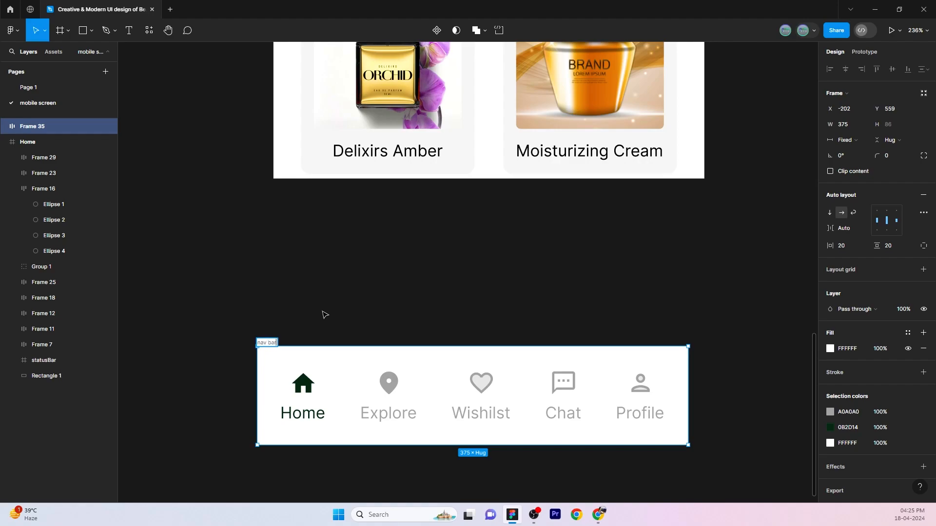
click(325, 314)
drag(267, 342, 288, 123)
click(307, 296)
scroll(341, 327, up, 4)
scroll(425, 380, up, 3)
click(450, 360)
scroll(342, 400, down, 3)
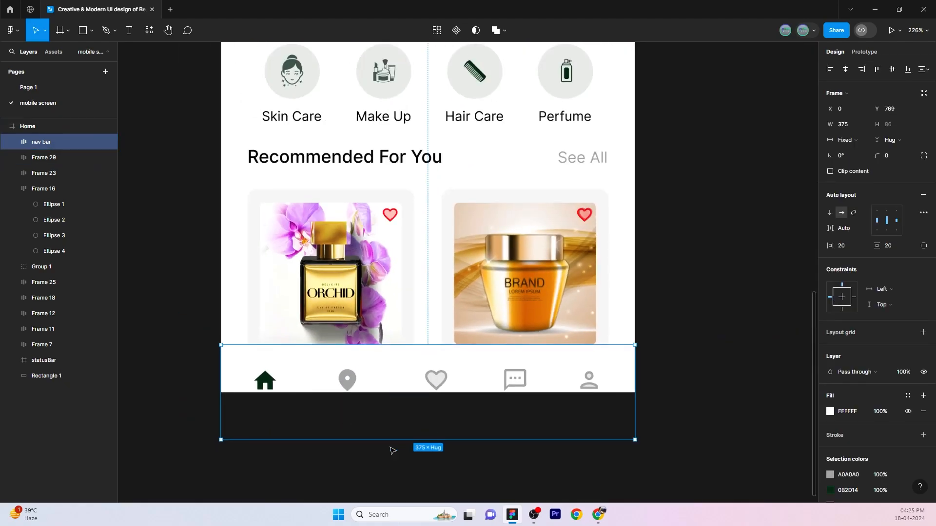
Move the nav bar up and align it to the horizontal center and bottom edge of the Home screen.
key(Up)
key(Up)
key(Up)
key(Up)
key(Up)
key(Up)
key(Up)
key(Up)
key(Up)
key(Up)
key(Up)
key(Up)
key(Up)
key(Up)
key(Up)
key(Up)
key(Up)
key(Up)
key(Up)
key(Up)
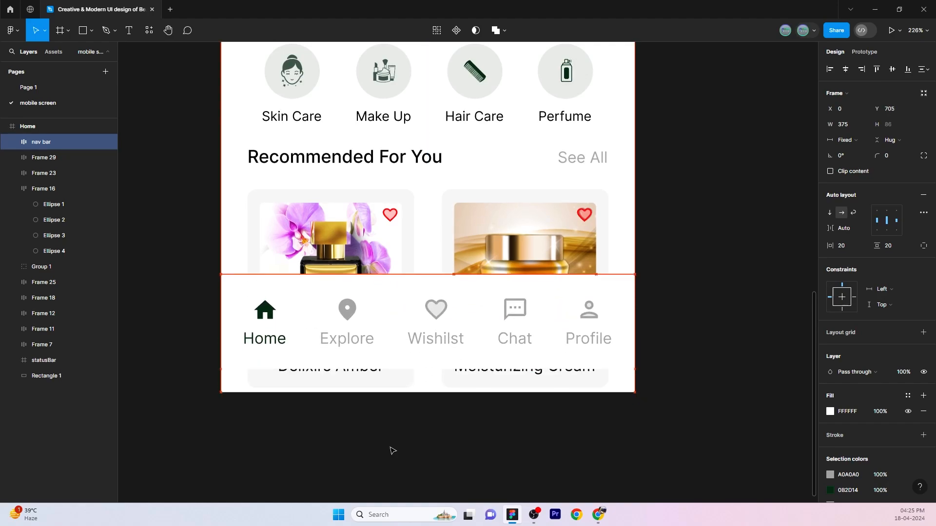
click(846, 70)
click(908, 70)
click(688, 266)
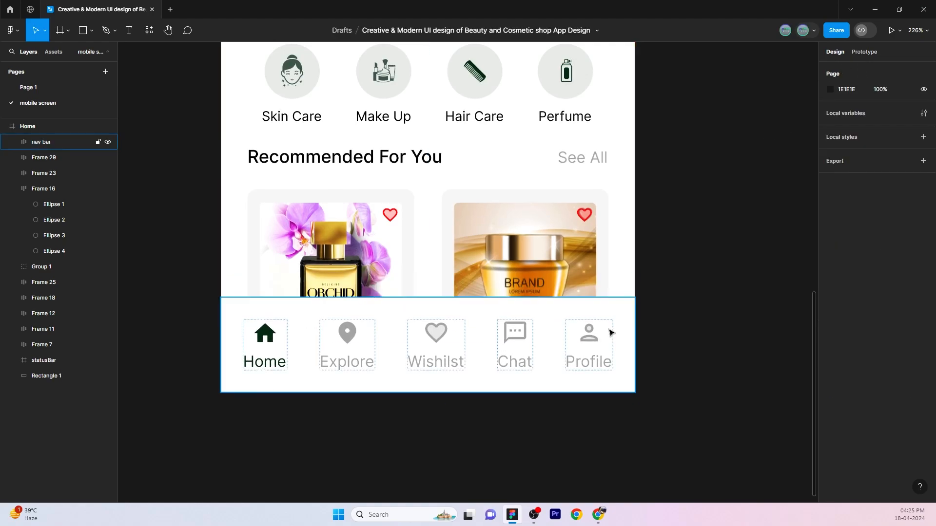
Duplicate the whole Home screen and place the copy beside the original.
scroll(410, 445, down, 3)
scroll(464, 457, down, 3)
scroll(451, 331, up, 1)
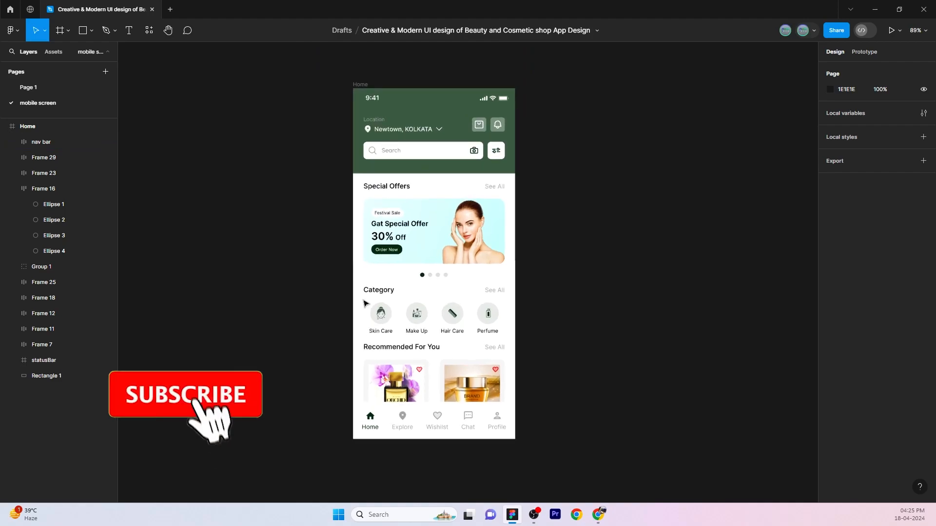
click(360, 85)
alt+drag(445, 227, 639, 227)
click(228, 270)
scroll(482, 266, up, 1)
scroll(480, 267, down, 3)
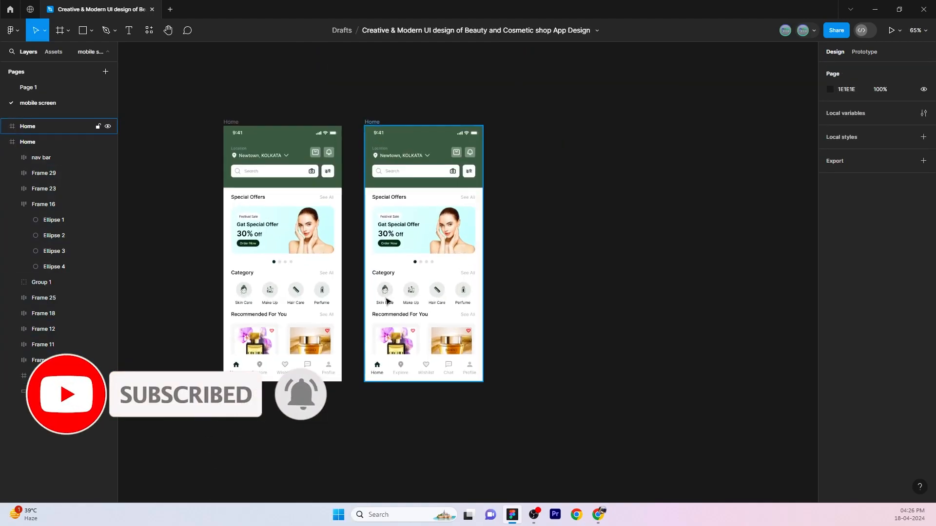
scroll(420, 301, up, 2)
scroll(480, 324, down, 1)
Delete the nav bar, product cards, category row, offer banner, headings and header from the copied screen, keeping only its status bar.
click(487, 397)
key(Delete)
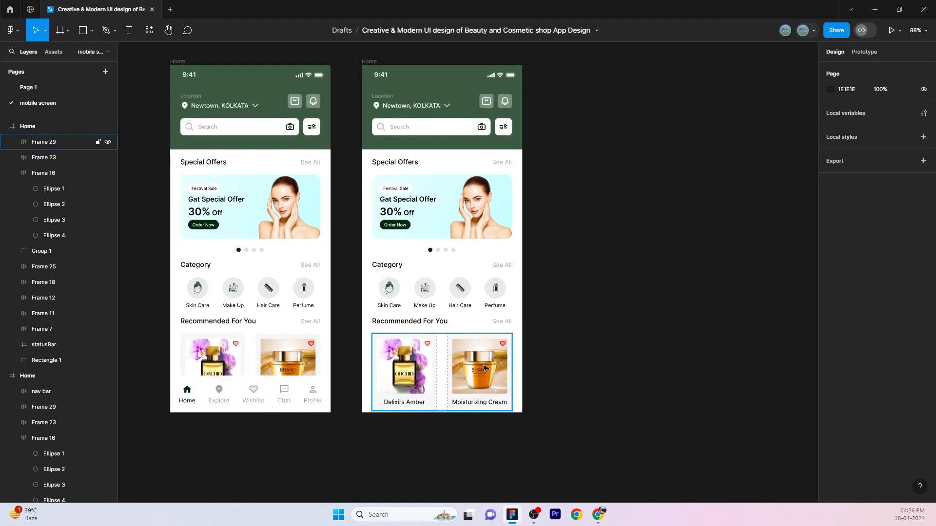
click(481, 362)
key(Delete)
click(478, 320)
key(Delete)
click(476, 288)
key(Delete)
click(453, 265)
key(Delete)
click(450, 250)
key(Delete)
click(452, 229)
key(Delete)
click(458, 161)
key(Delete)
click(454, 126)
key(Delete)
key(Delete)
click(435, 104)
key(Delete)
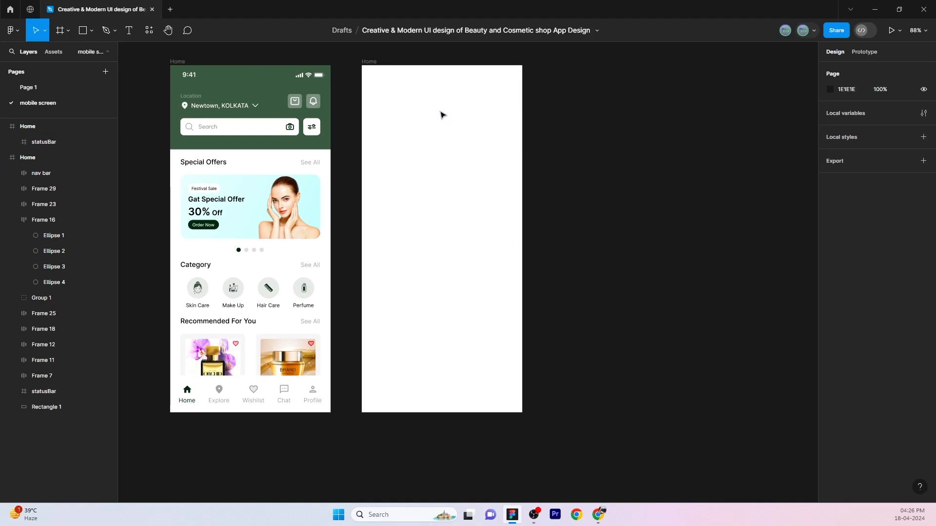
Change the color of the copied screen's status bar contents from white to black.
click(443, 81)
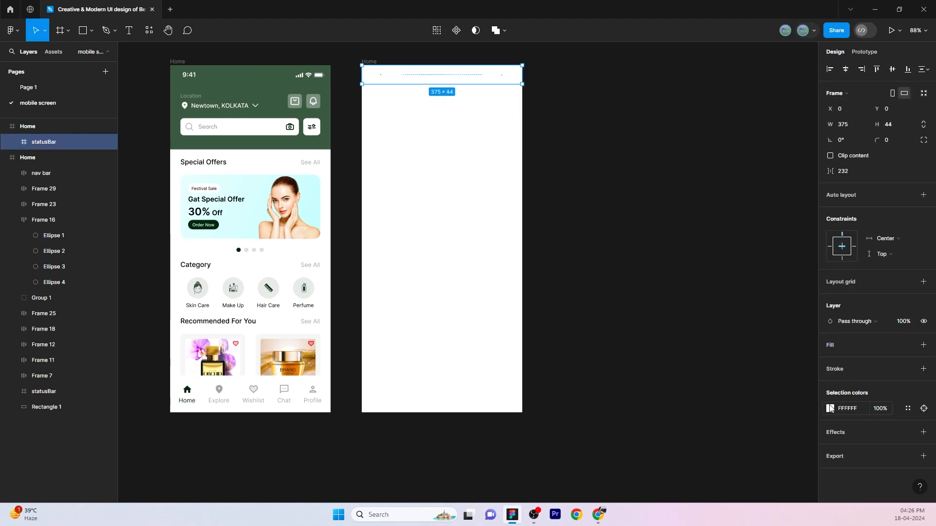
click(829, 407)
click(738, 450)
click(627, 398)
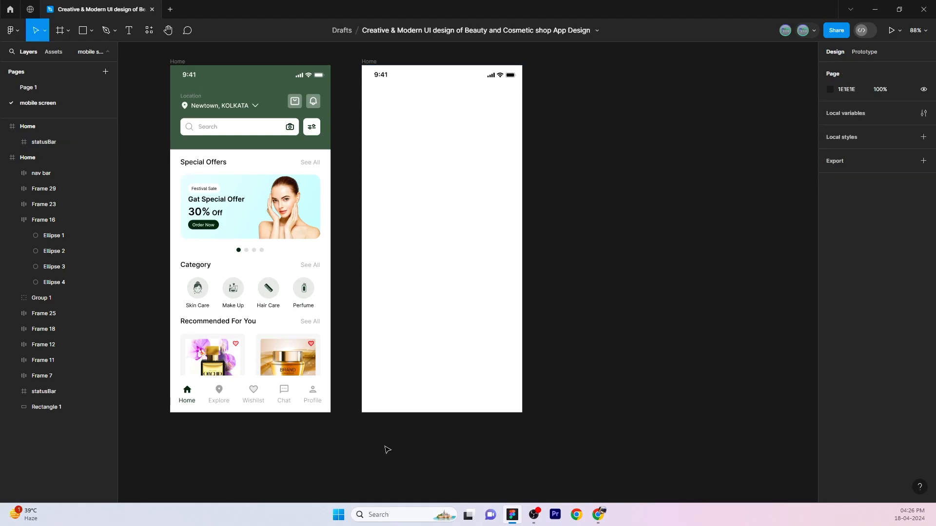
Paste the left arrow icon into the copied screen and move it near the upper-left corner, below the status bar.
click(448, 267)
key(ctrl+v)
scroll(447, 267, up, 4)
scroll(516, 370, up, 4)
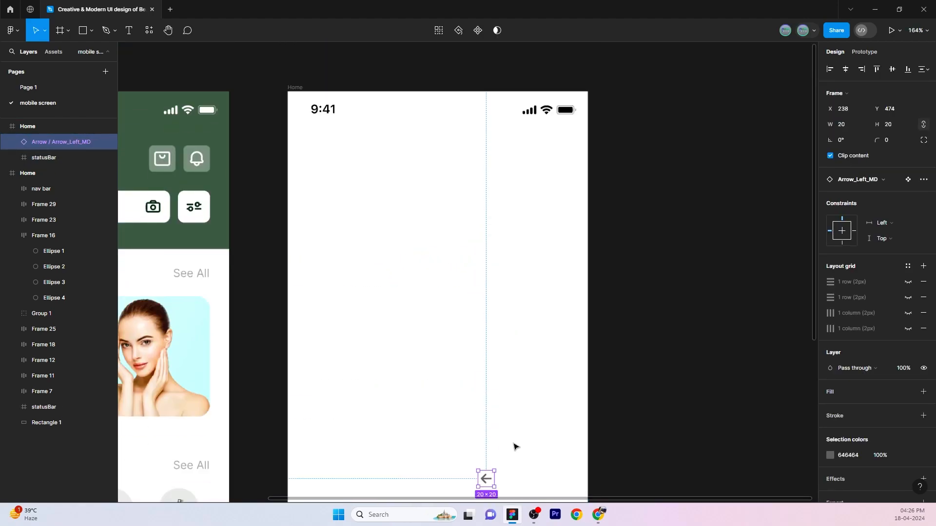
mouse_move(489, 485)
mouse_down()
mouse_move(330, 167)
mouse_move(355, 223)
mouse_up()
Draw a 40 × 40 circle filled with light gray EEEEEE and center the arrow icon in front of it.
key(Escape)
key(o)
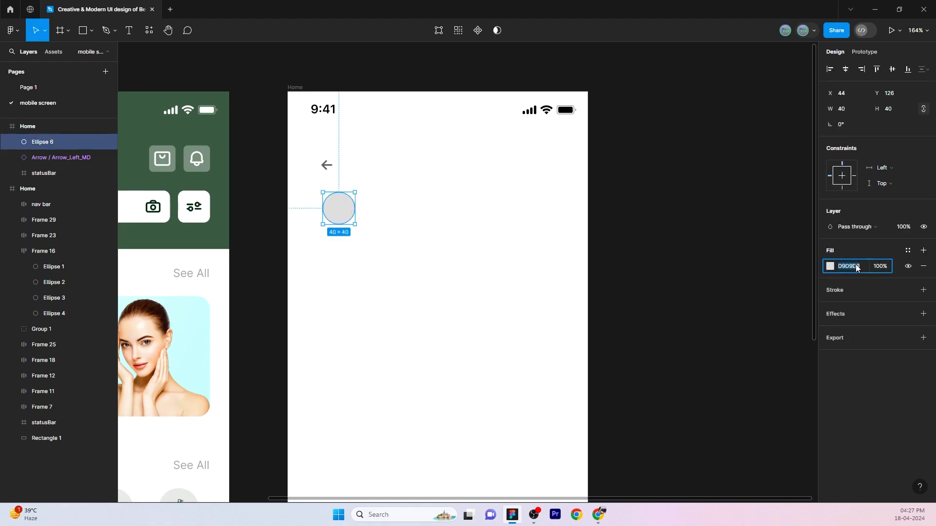
click(572, 266)
drag(327, 169, 339, 205)
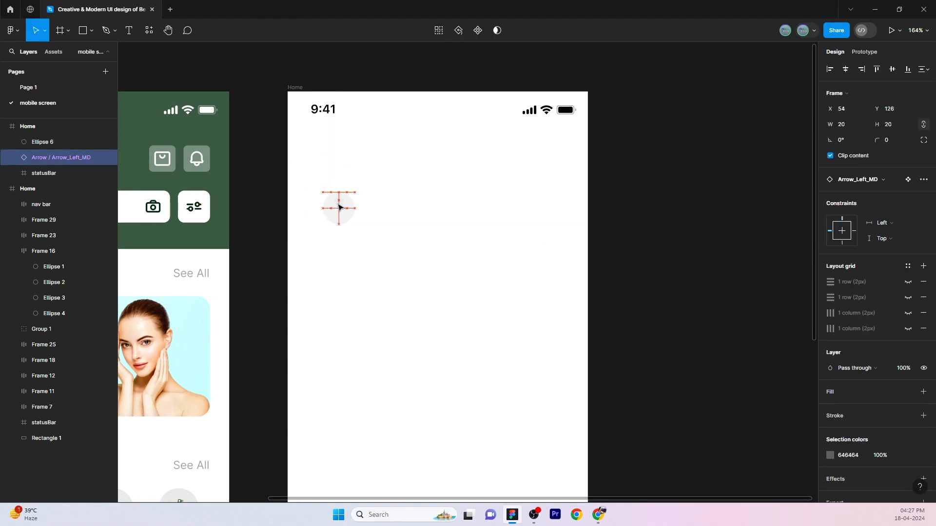
right_click(340, 204)
click(373, 257)
Combine the arrow icon and its circle into one auto layout frame to form a back button.
drag(358, 149, 335, 240)
click(479, 185)
drag(371, 174, 311, 243)
key(shift+a)
Duplicate the back button twice and place the copies side by side at the opposite end of the header.
drag(343, 210, 517, 171)
click(421, 237)
click(335, 169)
drag(517, 172, 553, 171)
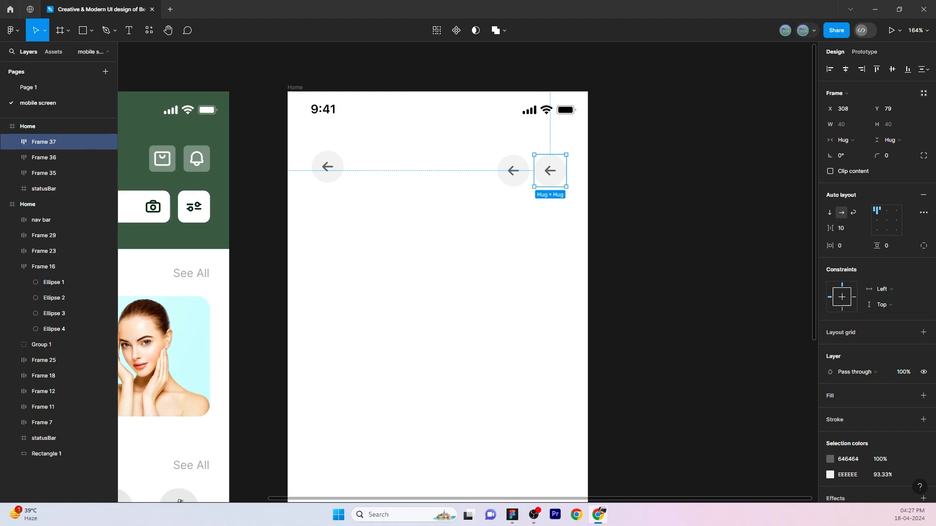
Replace the two copied arrow buttons with a heart button and a share button.
click(510, 186)
key(ctrl+shift+r)
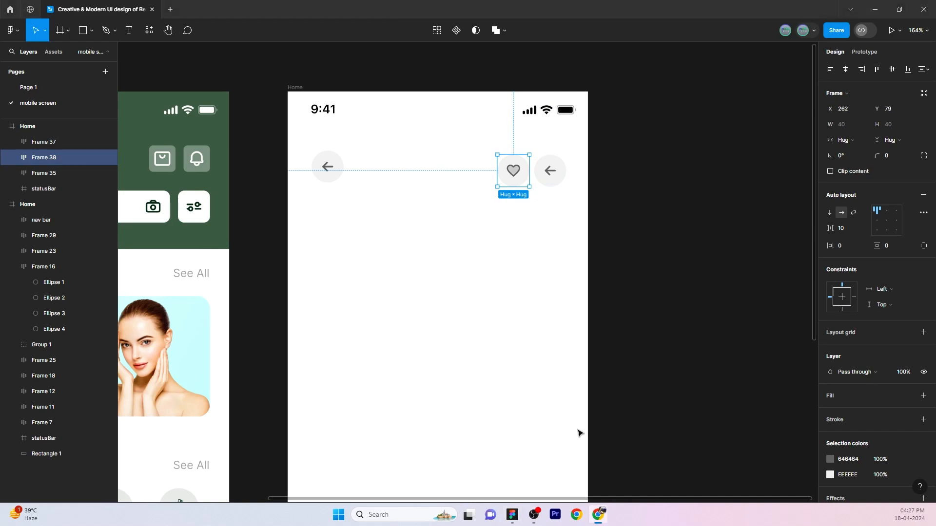
click(550, 183)
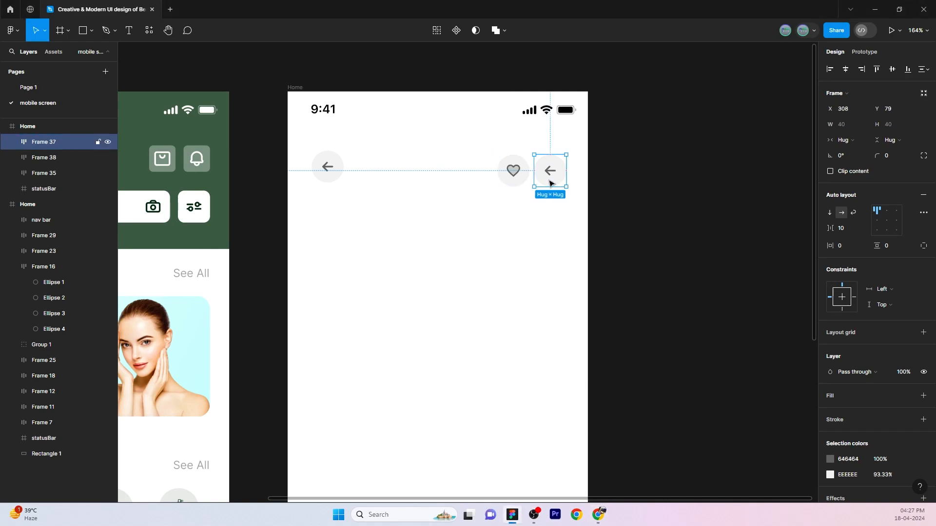
click(524, 216)
Group the heart and share buttons in an auto layout with a spacing of 10.
click(520, 174)
shift+click(549, 178)
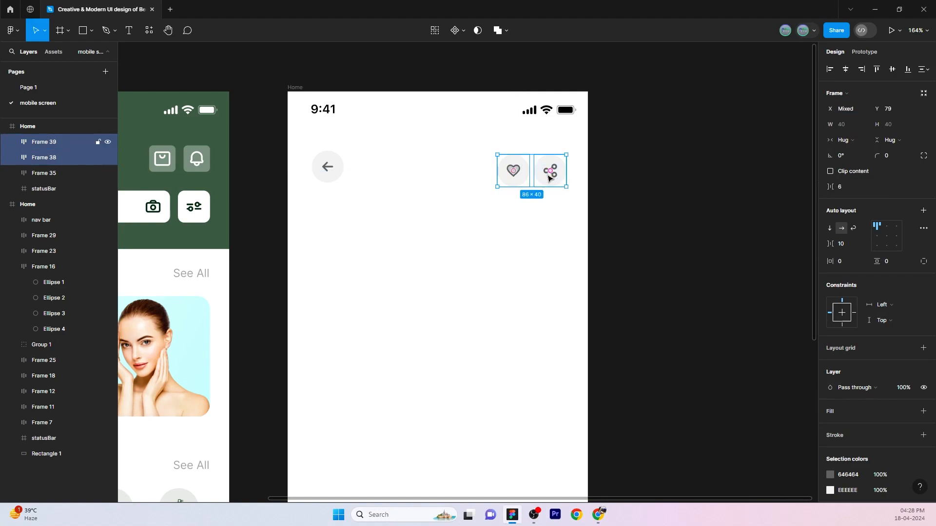
key(shift+a)
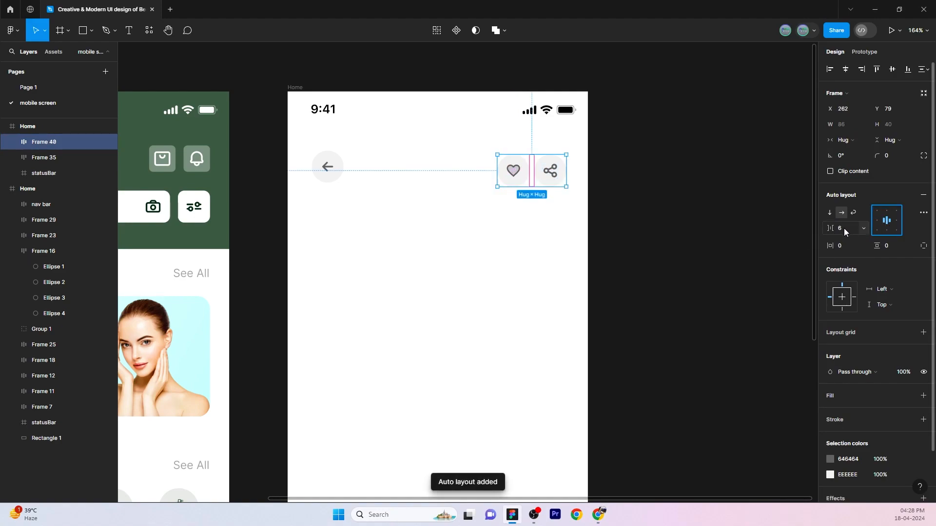
click(841, 230)
text(10)
Combine the back button and the heart-share pair in a vertically centered auto layout row with Auto spacing and a width of 327.
shift+click(327, 166)
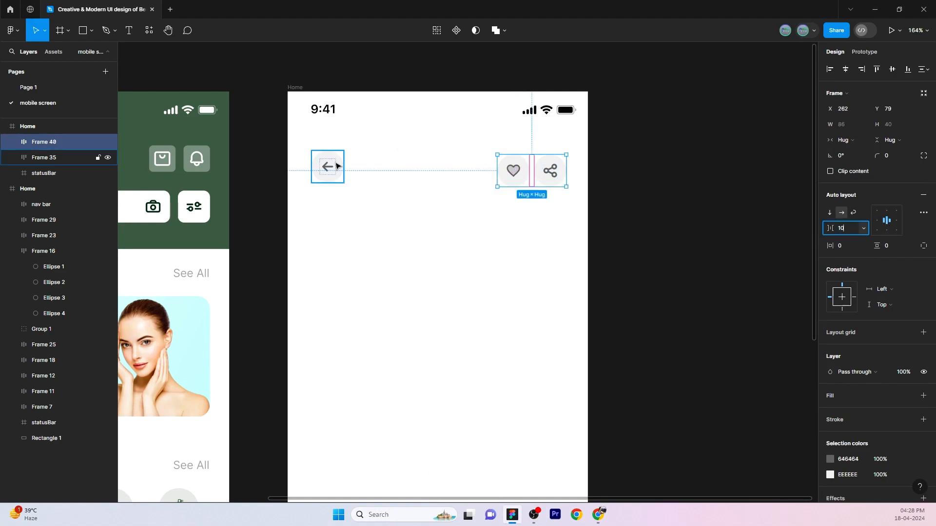
key(shift+a)
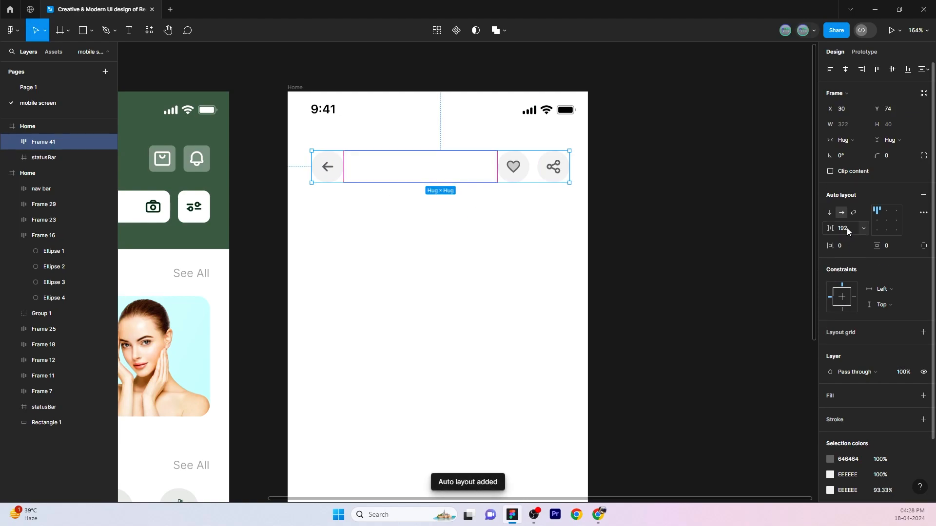
click(887, 219)
click(864, 228)
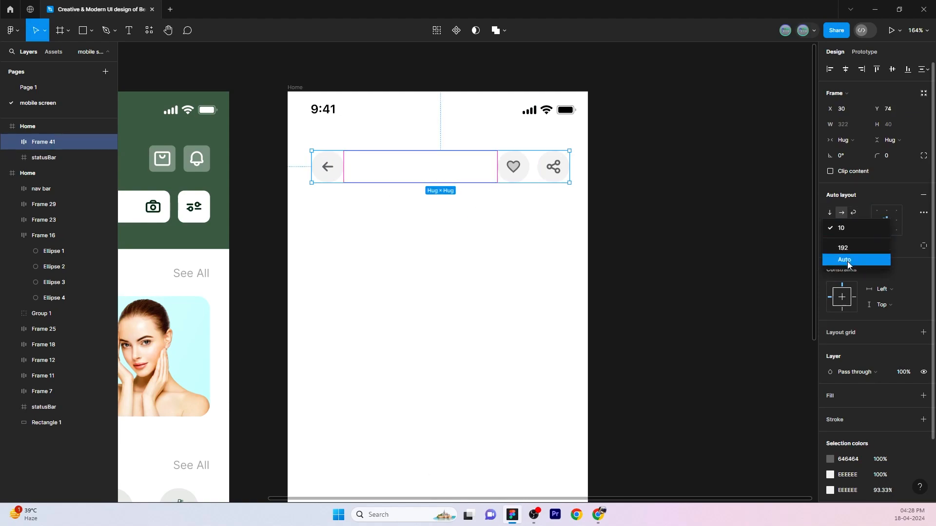
click(848, 263)
click(840, 125)
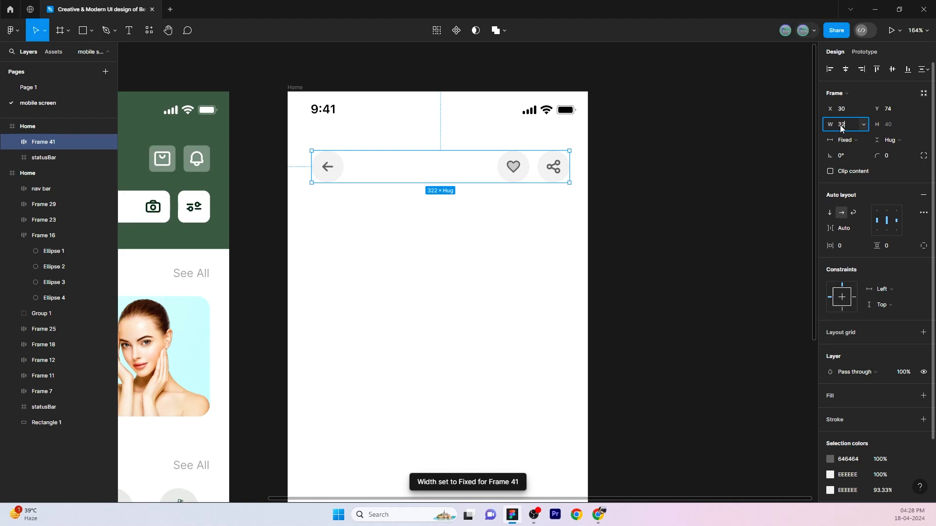
click(480, 241)
Center the header button row horizontally on the screen and adjust its vertical gap below the status bar.
click(463, 179)
click(846, 69)
click(692, 151)
click(531, 115)
shift+click(538, 162)
click(842, 190)
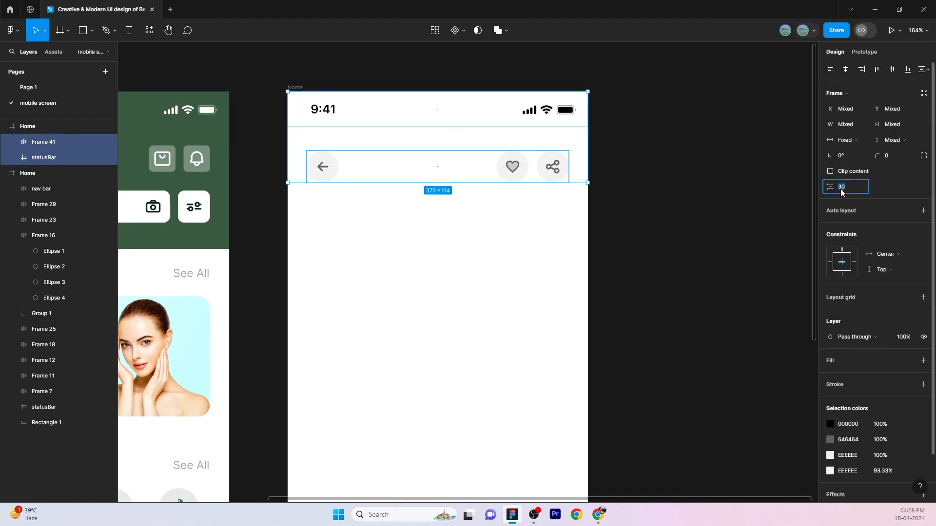
click(437, 261)
Paste the Skinn perfume bottle image and position it in the screen's upper part, moving the header row down out of its way.
scroll(438, 263, down, 2)
key(ctrl+v)
drag(475, 283, 457, 309)
drag(459, 165, 452, 462)
drag(462, 340, 471, 266)
scroll(499, 366, down, 2)
Bring the header button row in front of the bottle image and move it back up below the status bar.
click(499, 361)
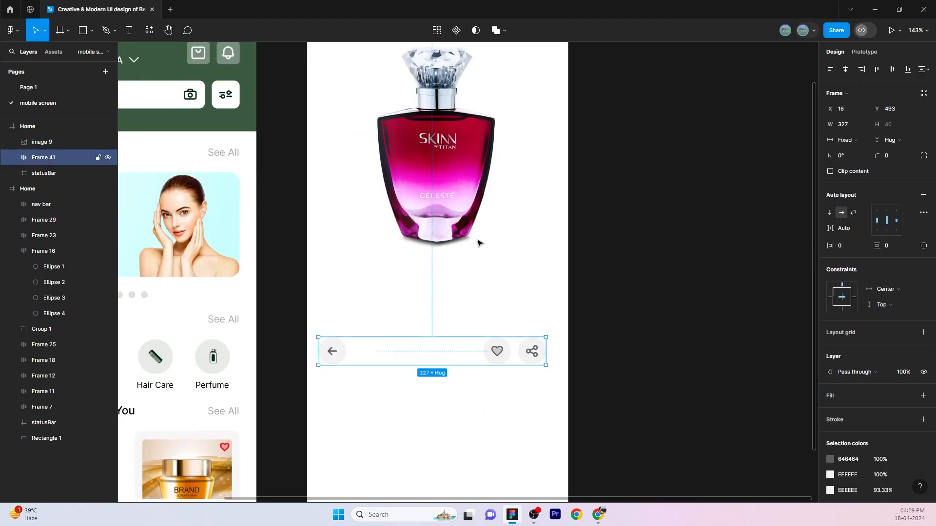
drag(456, 355, 468, 215)
right_click(468, 215)
click(503, 267)
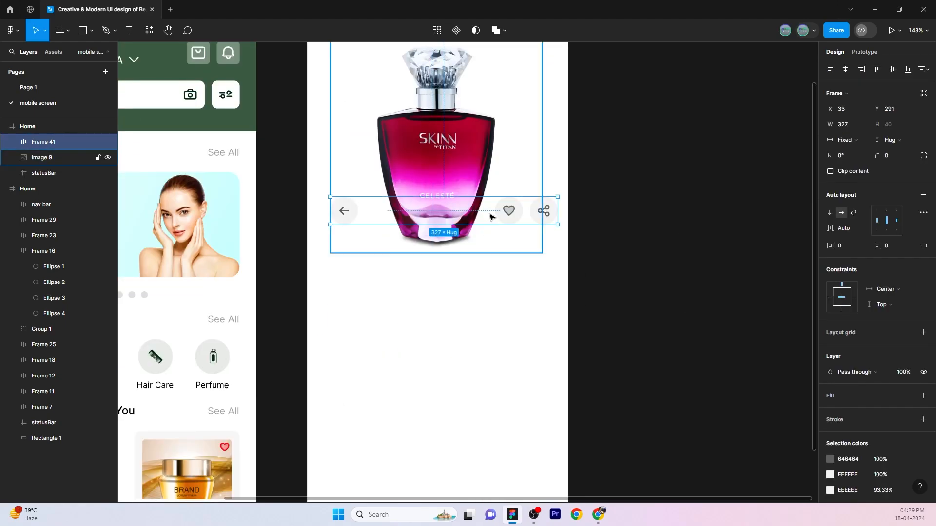
scroll(491, 213, up, 2)
drag(466, 309, 463, 176)
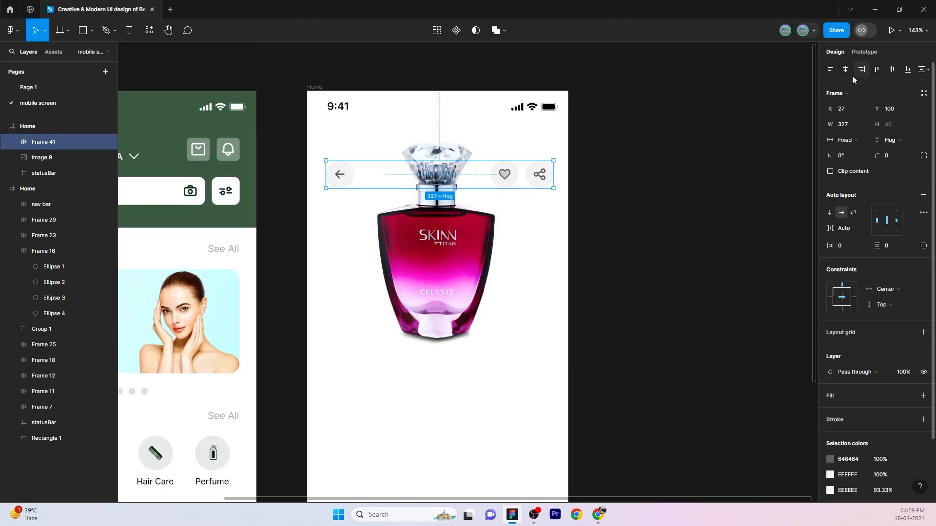
Center the header button row with the status bar and reduce the vertical gap between them.
shift+click(495, 120)
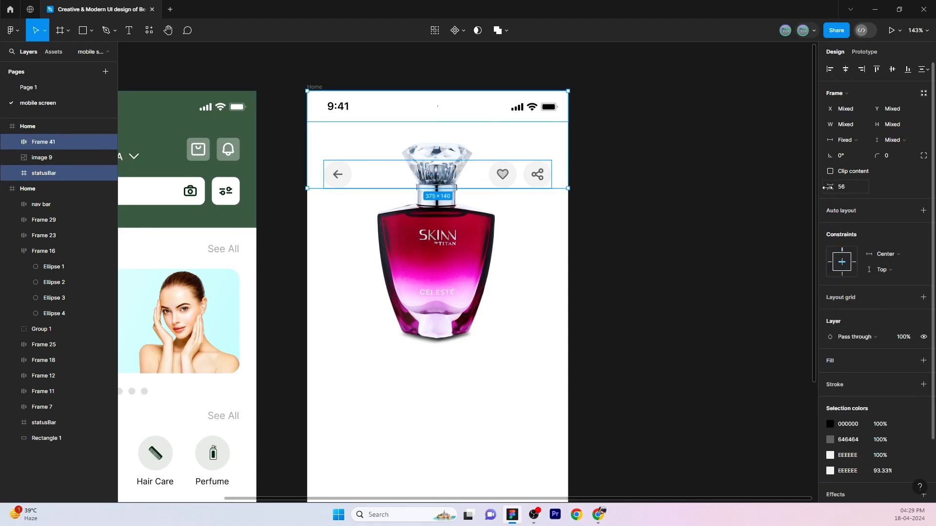
drag(828, 187, 792, 201)
click(806, 206)
scroll(658, 288, down, 3)
click(495, 296)
click(691, 348)
scroll(480, 346, up, 2)
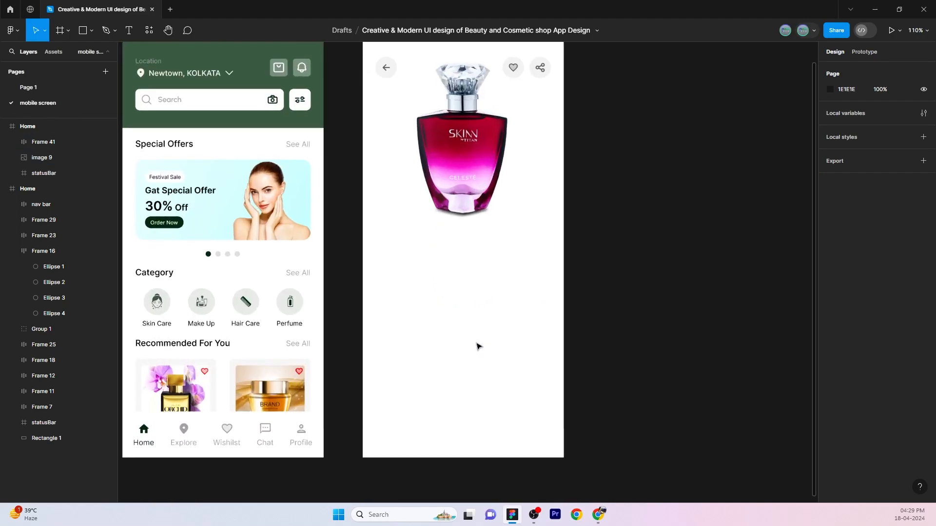
Copy the Home banner's pagination dots under the bottle image, center them horizontally and set their gap to the image to 20.
click(219, 261)
drag(346, 264, 481, 262)
click(600, 217)
click(479, 262)
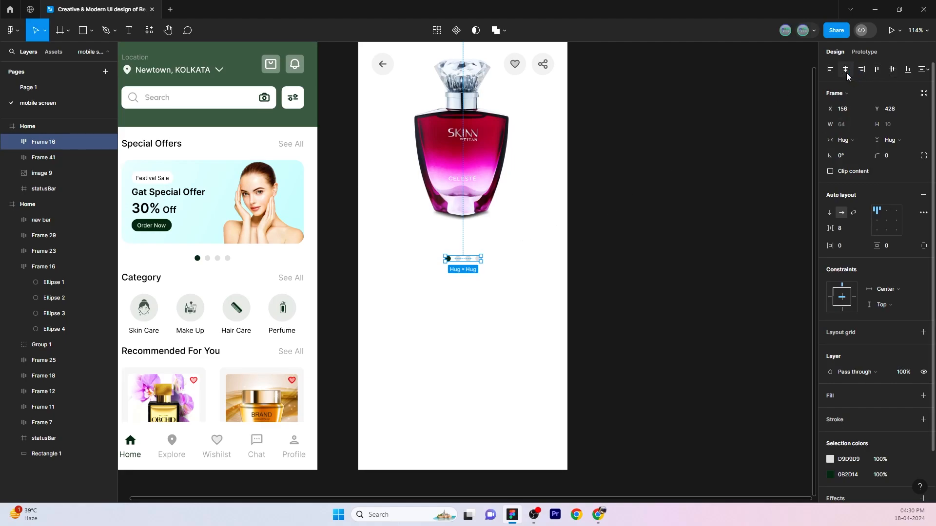
shift+click(463, 146)
click(842, 172)
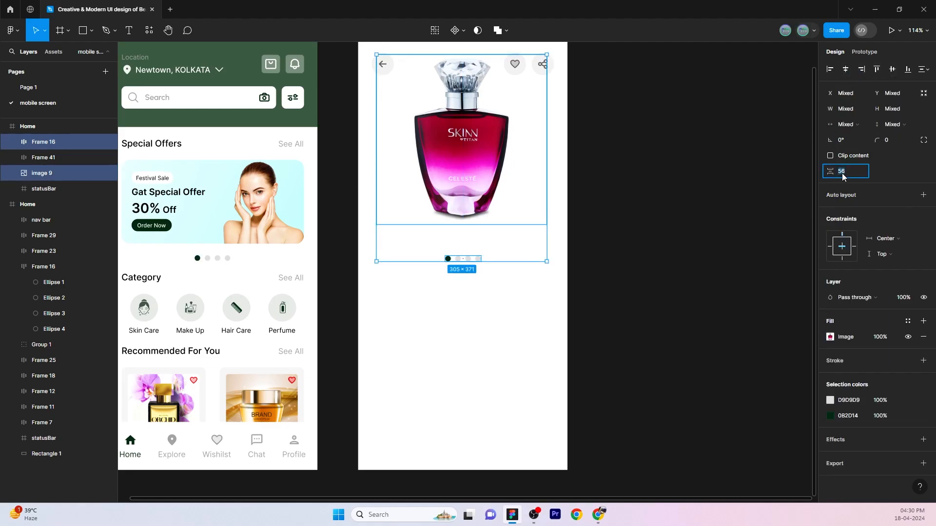
text(20)
click(586, 211)
Add a gray text label "Perfume" below the pagination dots and line it up with the left margin.
key(t)
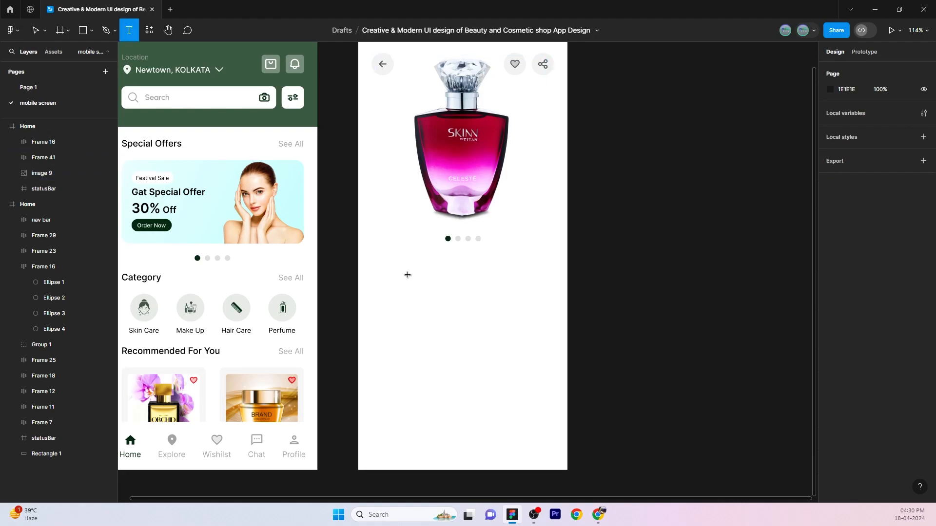
click(407, 275)
text(Perfume)
key(Escape)
drag(422, 280, 391, 275)
click(462, 313)
Draw a five-pointed star to the right of the Perfume label and size it to 20 × 20.
click(92, 30)
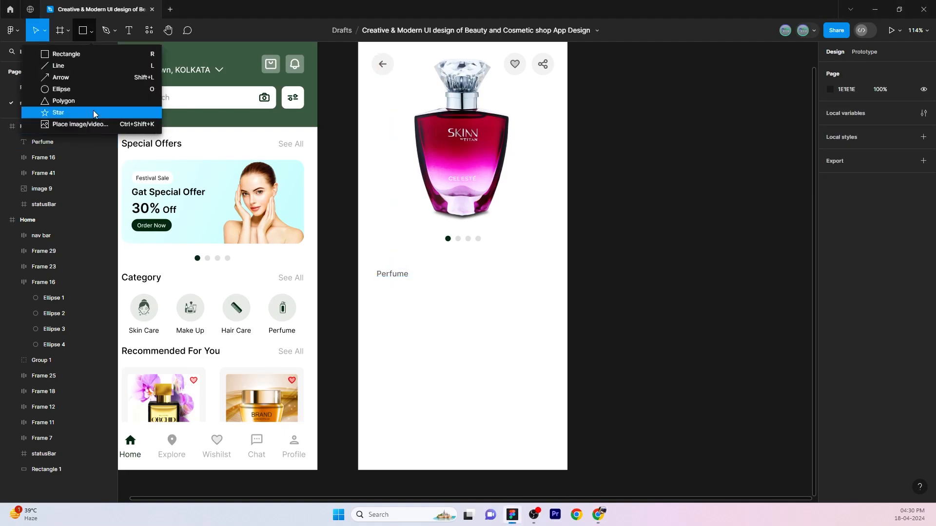
click(94, 117)
drag(471, 273, 484, 284)
scroll(481, 296, up, 5)
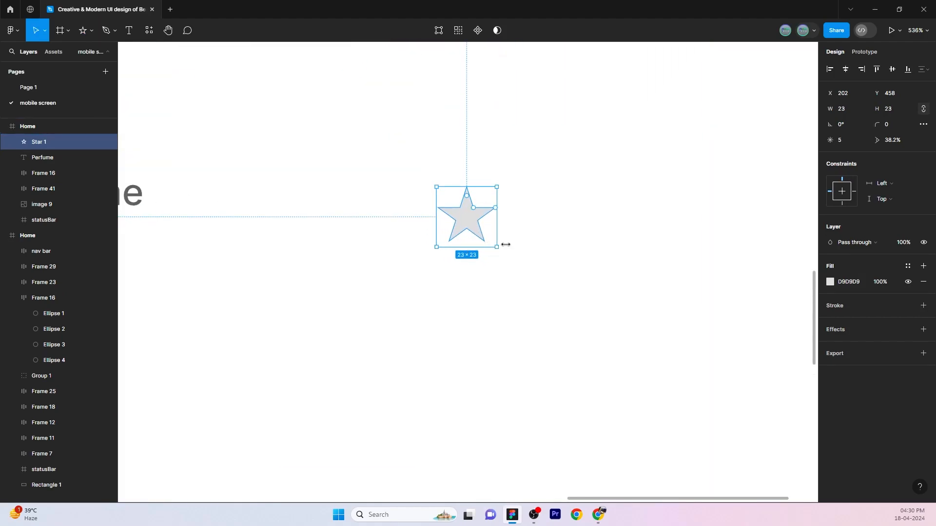
drag(497, 247, 489, 239)
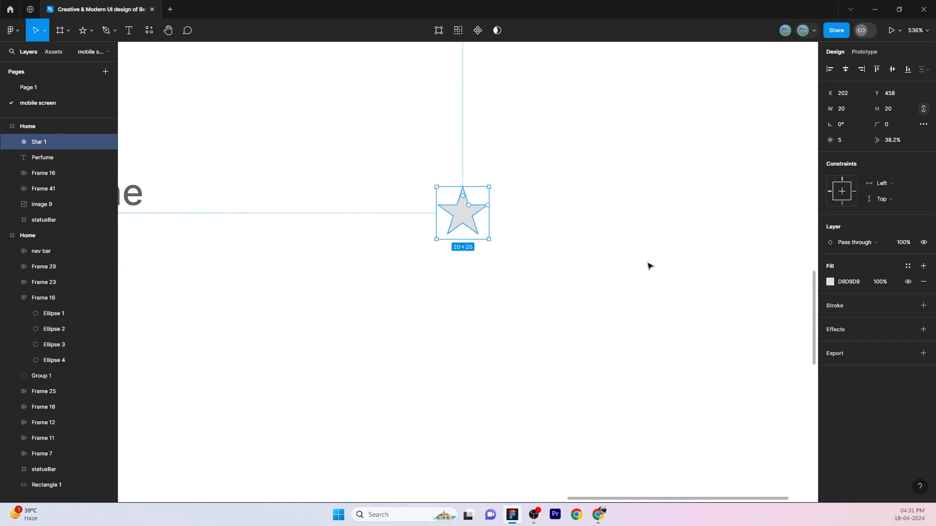
Fill the star with yellow FFCF53.
click(831, 283)
click(771, 469)
click(457, 282)
scroll(457, 282, down, 1)
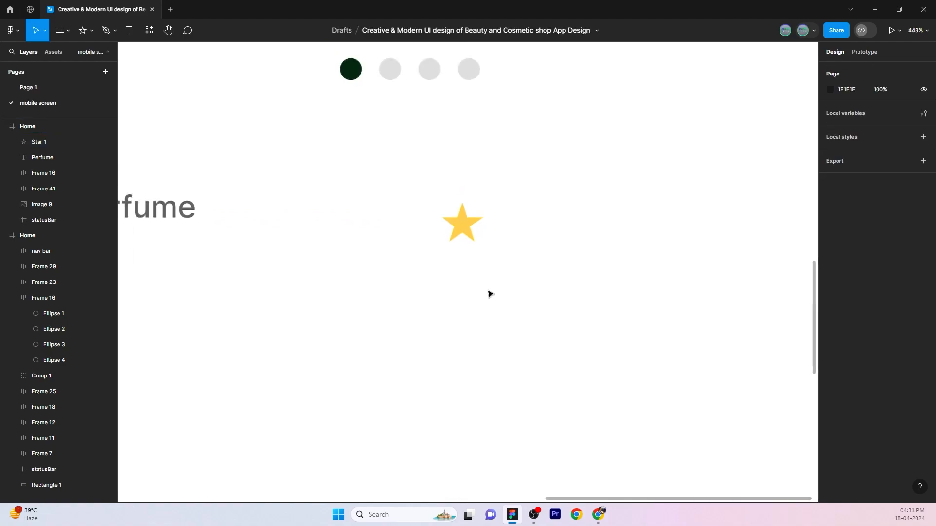
Add the rating text "5.5" in 14 px Medium beside the star.
key(t)
click(513, 216)
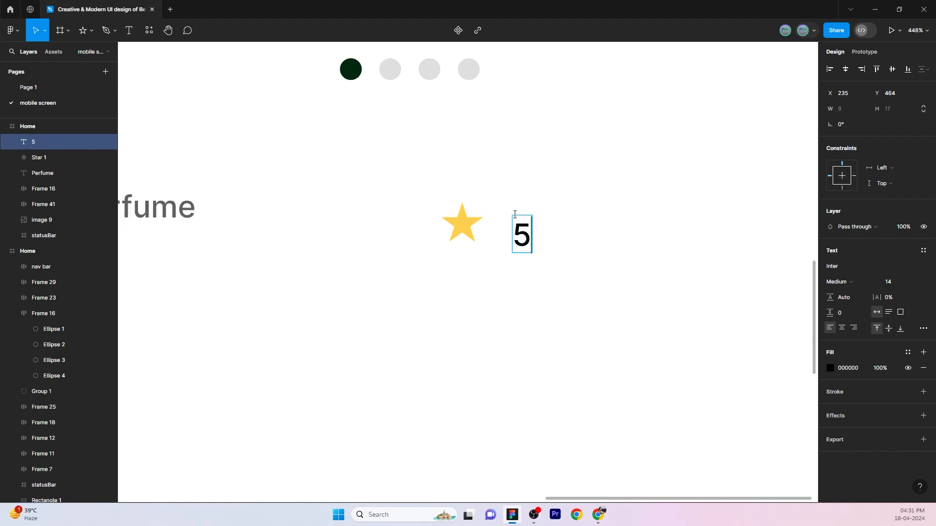
click(651, 281)
scroll(590, 236, down, 1)
Group the star and the rating text in an auto layout with a spacing of 5.
click(538, 234)
shift+click(479, 225)
key(shift+a)
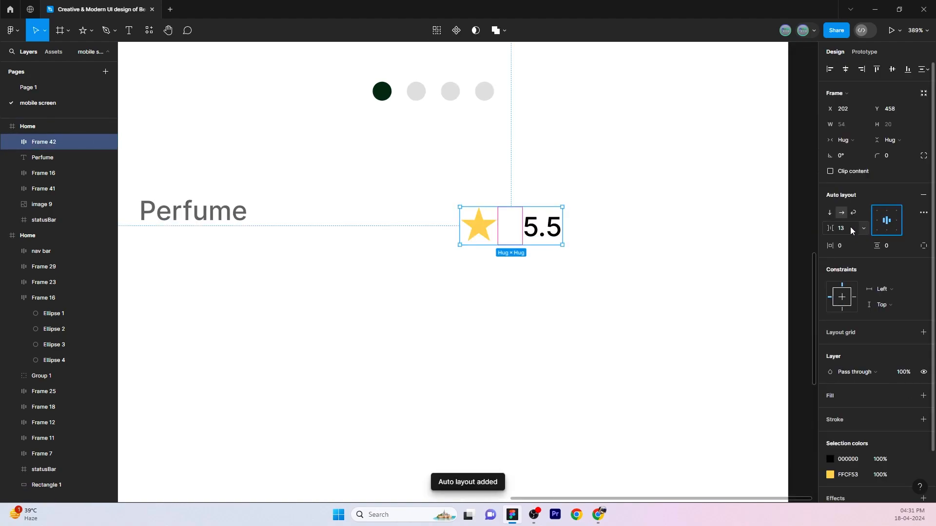
click(842, 229)
text(5)
click(617, 306)
Combine the Perfume label and the star rating in an auto layout row with Auto spacing and a width of 327.
click(481, 230)
shift+click(243, 218)
key(shift+a)
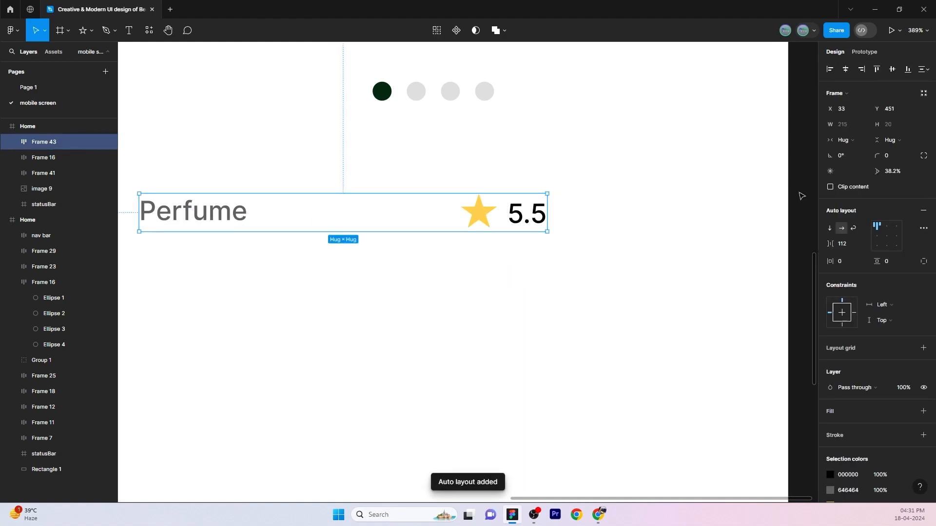
click(851, 244)
click(852, 257)
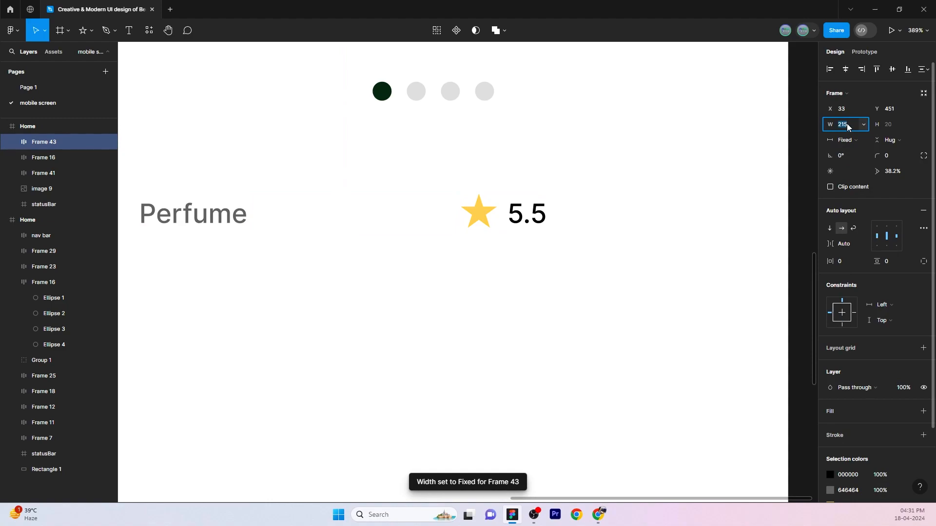
click(647, 301)
Center the Perfume and rating row horizontally on the screen.
scroll(559, 274, down, 4)
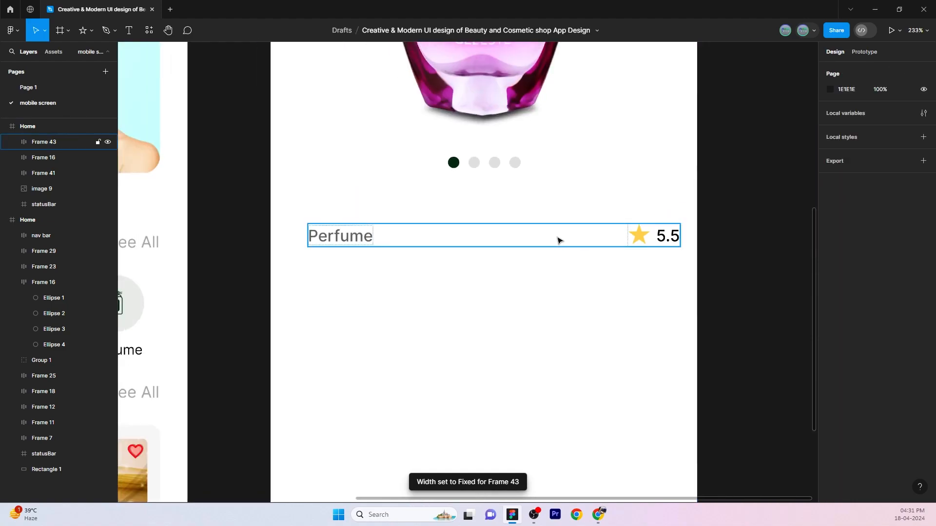
click(558, 240)
click(846, 69)
click(572, 328)
Set the vertical gap between the pagination dots and the Perfume rating row to 20, keeping the row horizontally centered.
scroll(573, 329, down, 1)
scroll(507, 317, up, 2)
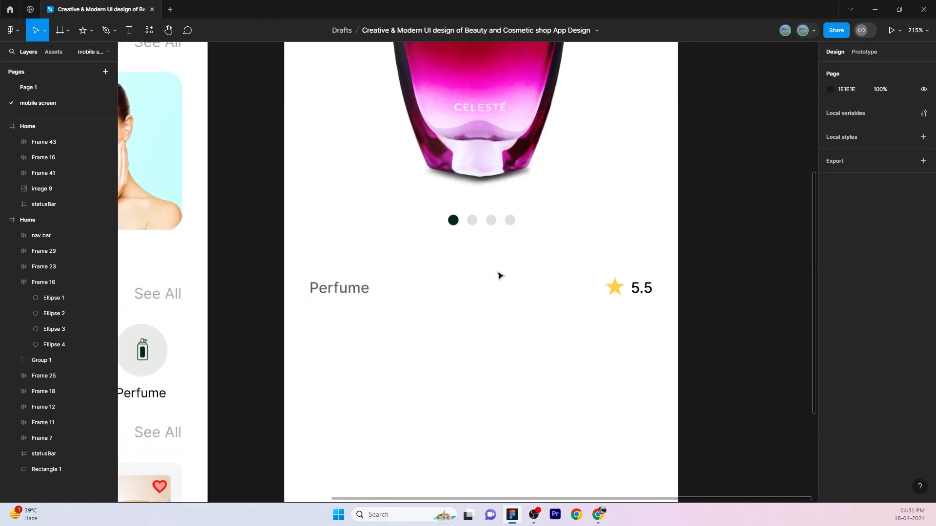
click(493, 286)
shift+click(481, 220)
text(20)
click(583, 350)
click(605, 264)
click(846, 69)
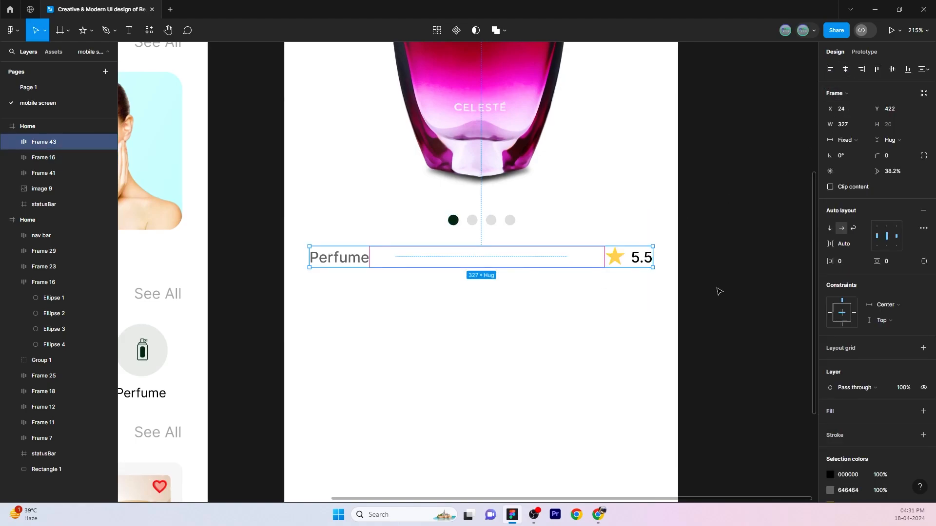
Add the product title "Skinn Celeste Perfume for Women" in 18 px Medium below the Perfume rating row.
scroll(730, 281, down, 1)
key(t)
click(330, 260)
text(Skinn Celeste Perfume for Women)
key(Escape)
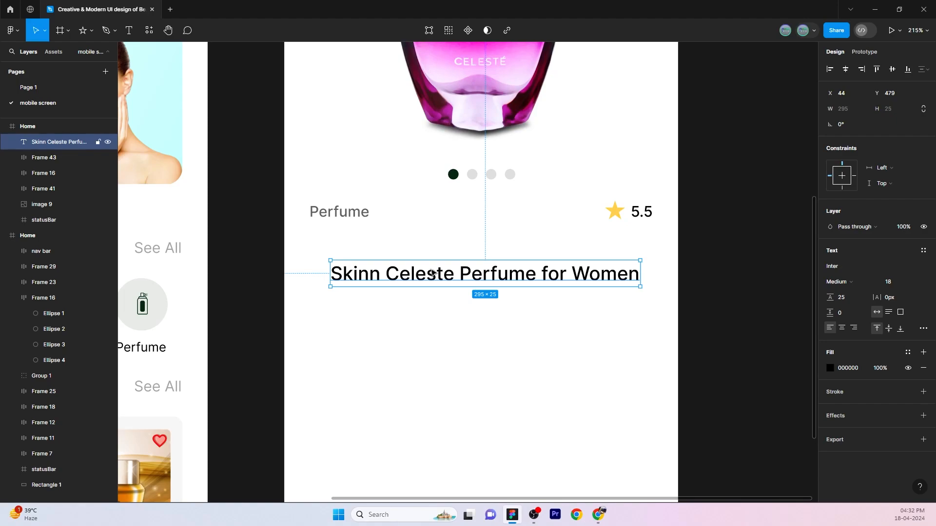
Align the product title to the left edge of the Perfume rating row and set their vertical gap to 20.
shift+click(483, 218)
click(830, 69)
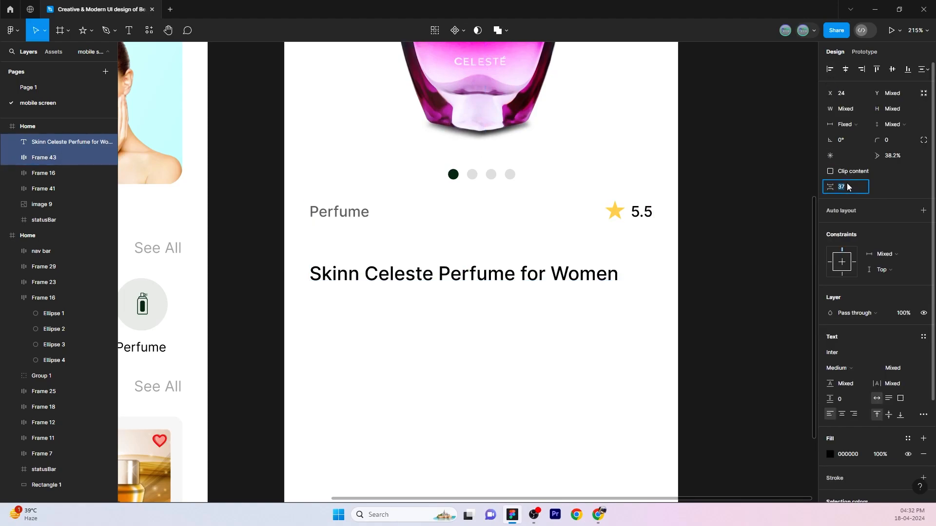
text(20)
click(512, 376)
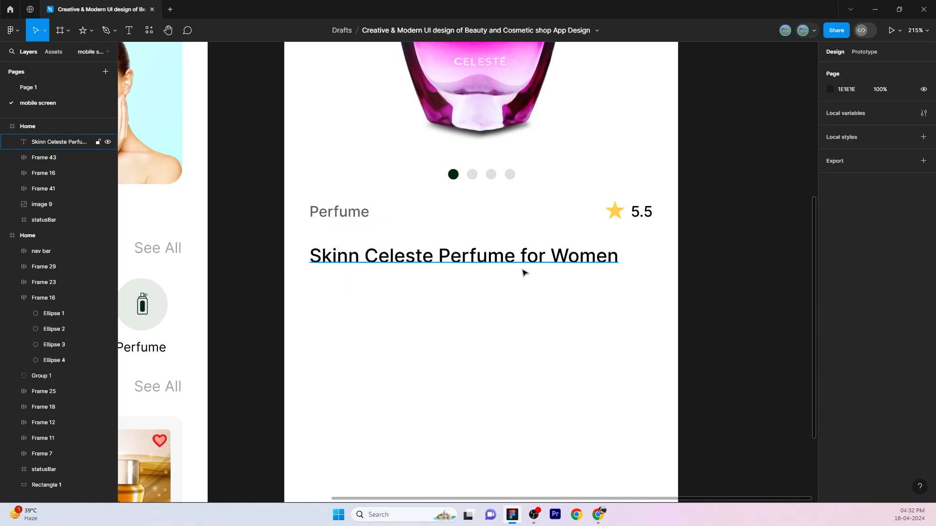
Set the vertical gap between the Perfume rating row and the product title to 10.
click(489, 254)
shift+click(489, 221)
click(844, 187)
text(10)
click(640, 410)
Add a "Seller" label in 14 px Medium, left-aligned with the product title and 20 below it.
scroll(488, 341, down, 1)
key(t)
click(314, 277)
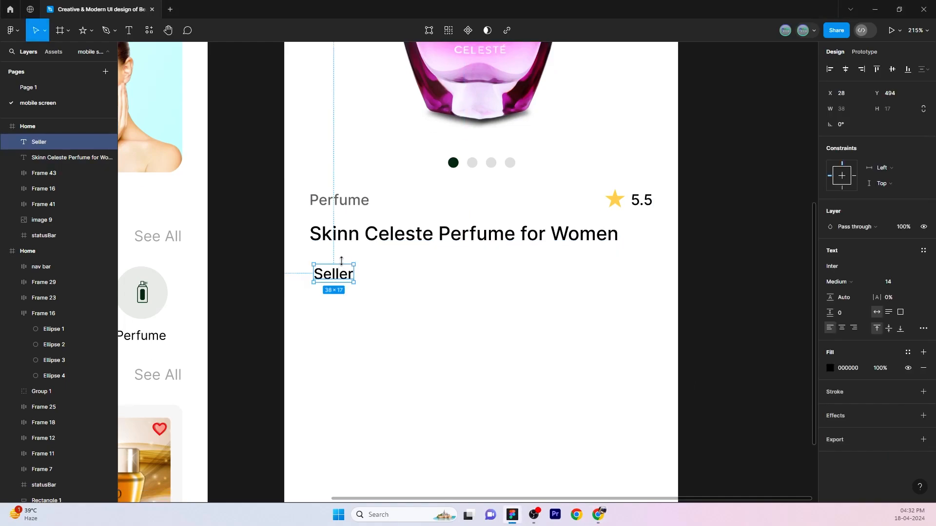
shift+click(339, 232)
click(829, 70)
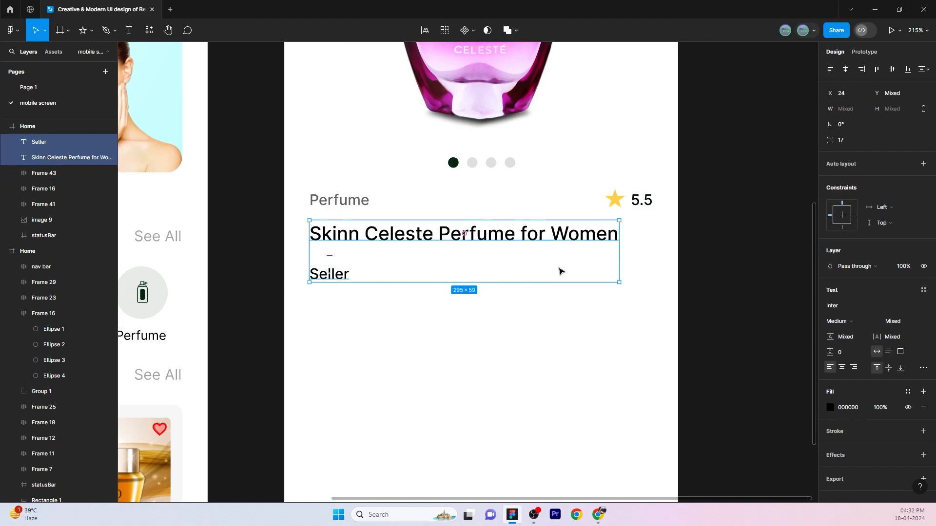
drag(830, 145, 832, 144)
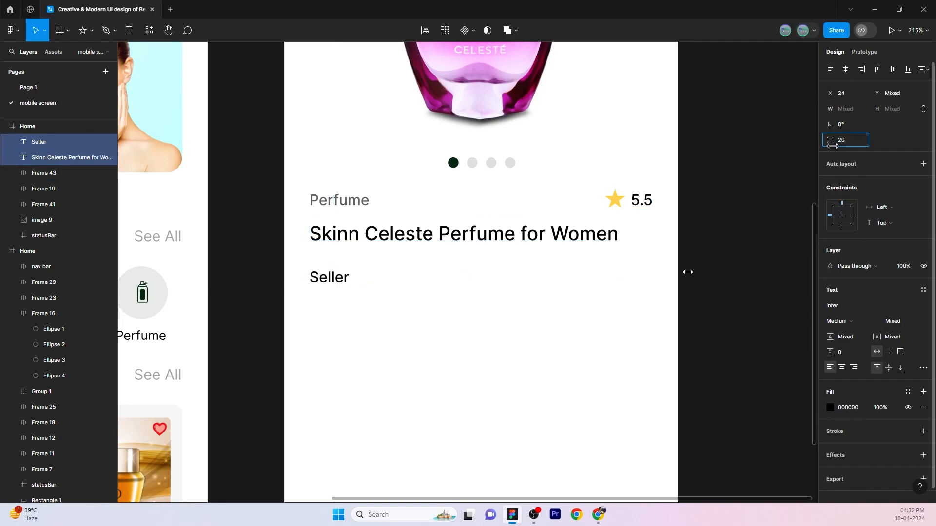
click(498, 365)
Paste the seller's 50 × 50 round profile photo and place it below the Seller label at X 24, Y 524.
scroll(432, 360, down, 3)
scroll(433, 363, down, 2)
key(ctrl+v)
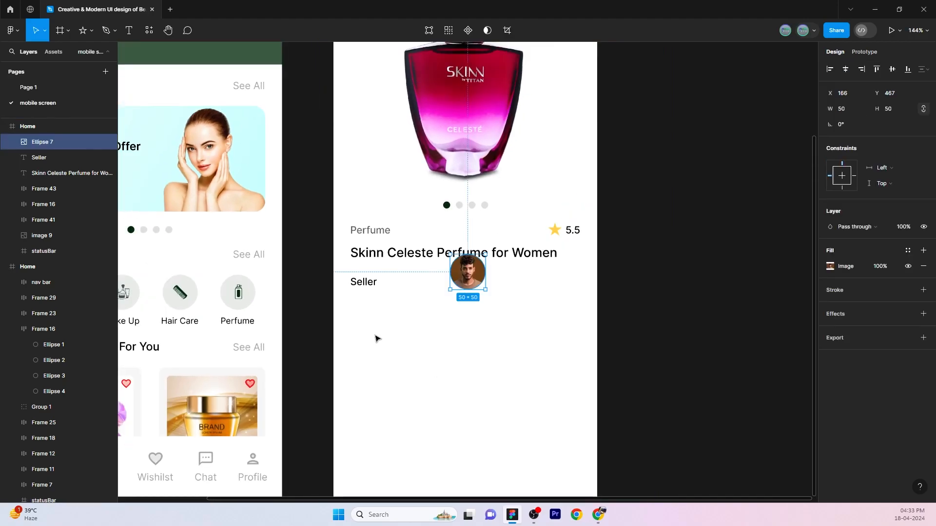
click(376, 339)
drag(479, 273, 379, 316)
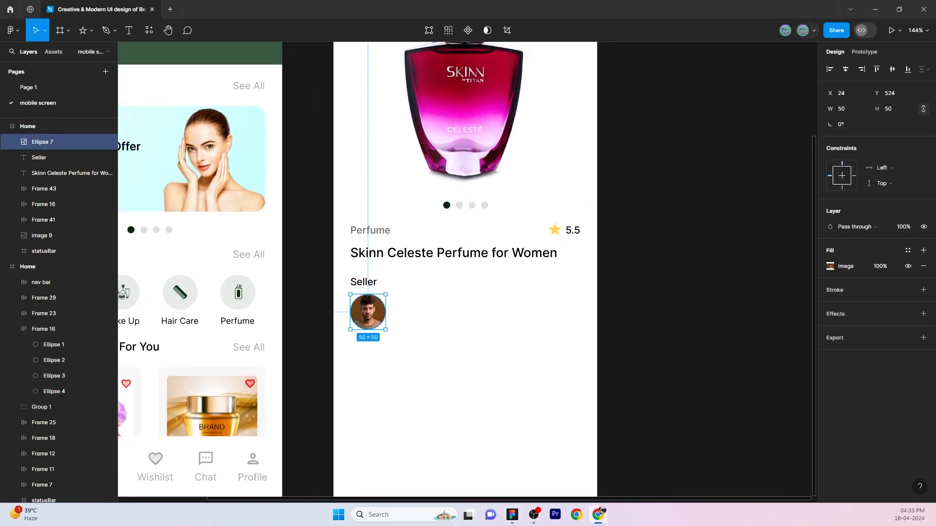
click(422, 423)
Add the seller's full name in 16 px Medium text beside the profile photo.
scroll(424, 341, down, 1)
key(t)
click(420, 291)
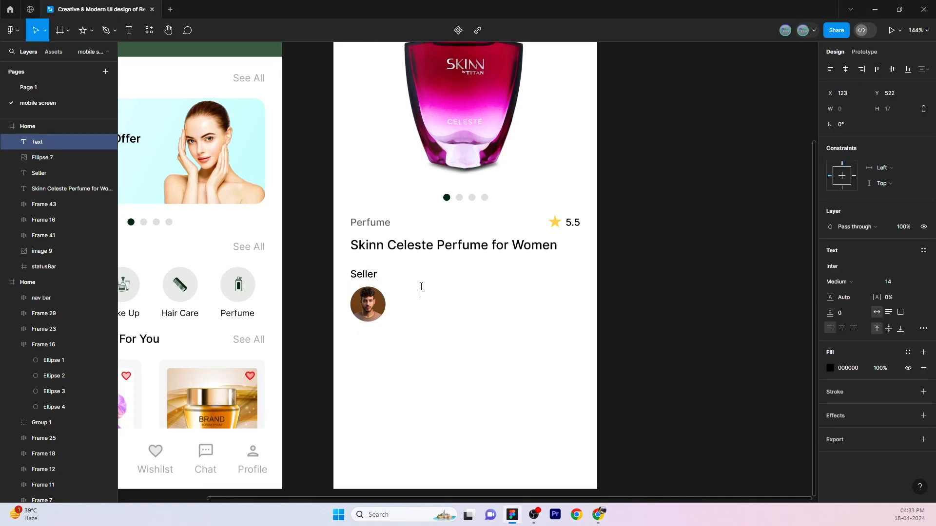
text(Deslie Alexander)
key(Escape)
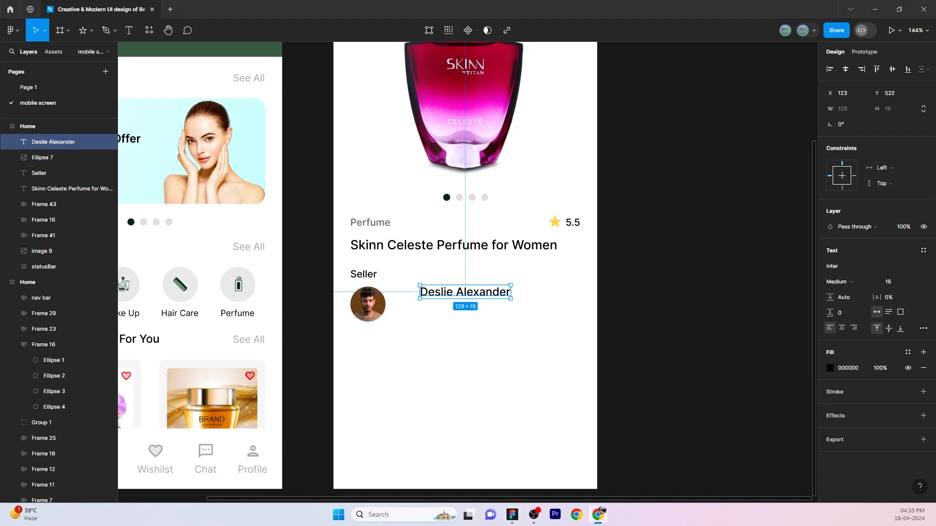
Add the company text "Opulent Allure Cosmetics" in grey 646464 below the seller's name.
click(428, 311)
key(t)
click(429, 309)
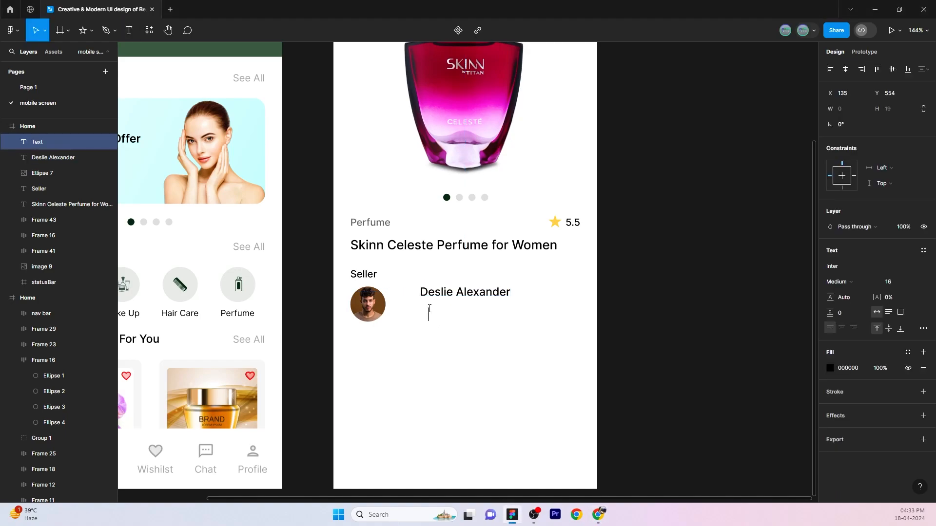
text(Opulent Allure Cosmetics)
key(Escape)
Combine the seller's name and company text in a vertical auto layout with tight spacing and left-centered alignment.
shift+click(461, 295)
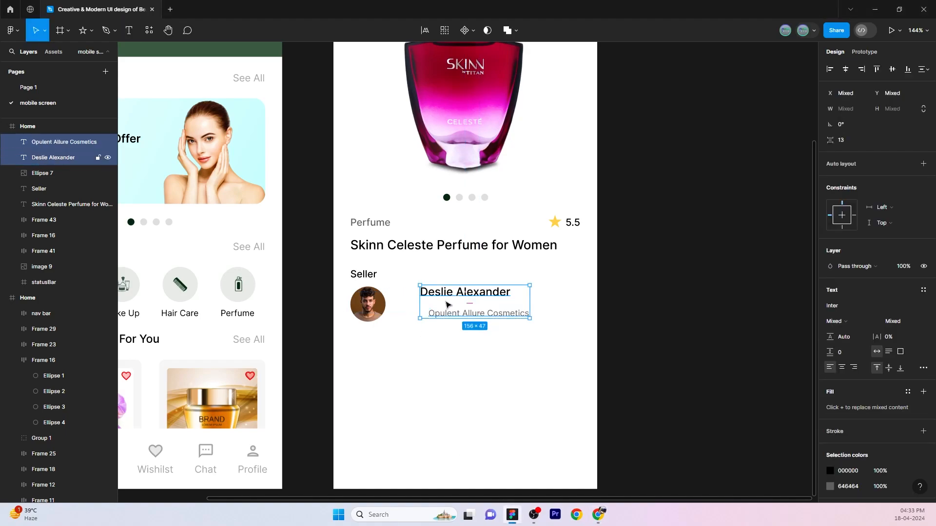
key(shift+a)
drag(830, 229, 821, 247)
click(846, 234)
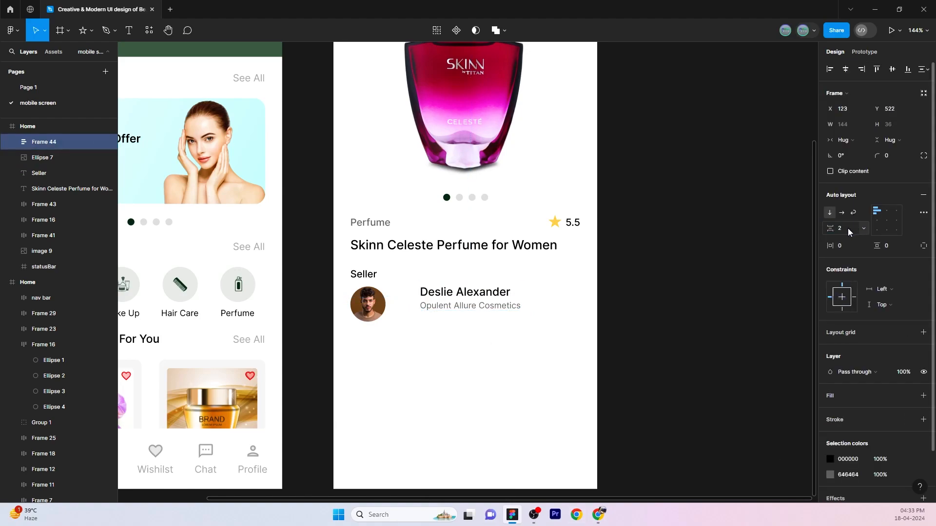
click(889, 226)
click(878, 223)
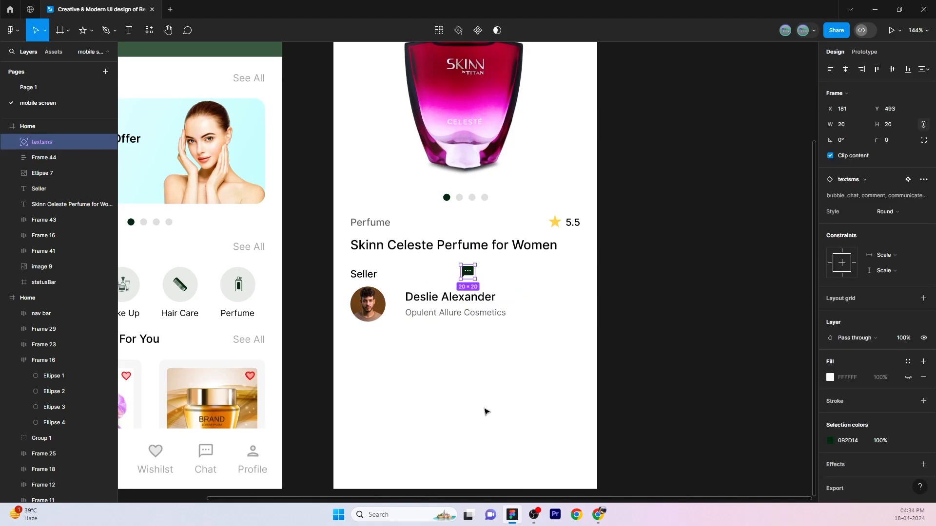
Place the 20 × 20 chat icon beside the company text.
click(533, 349)
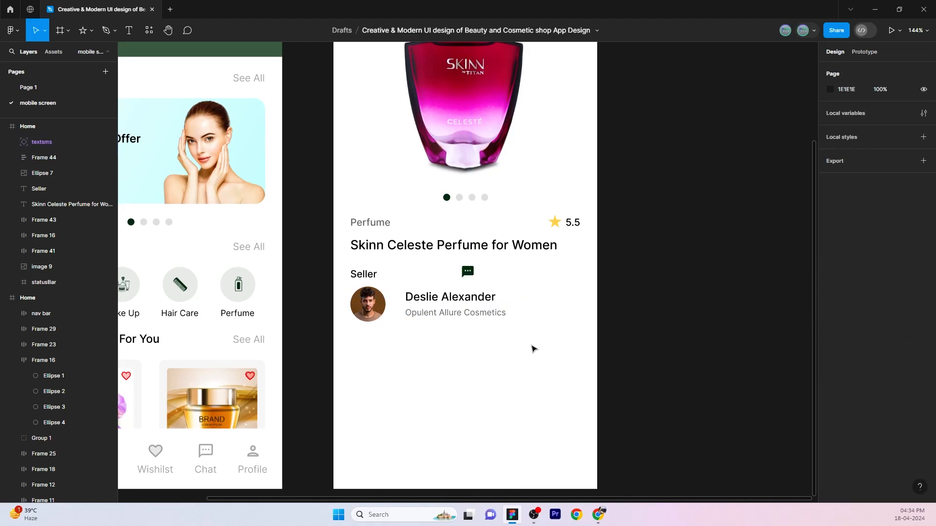
drag(468, 272, 526, 310)
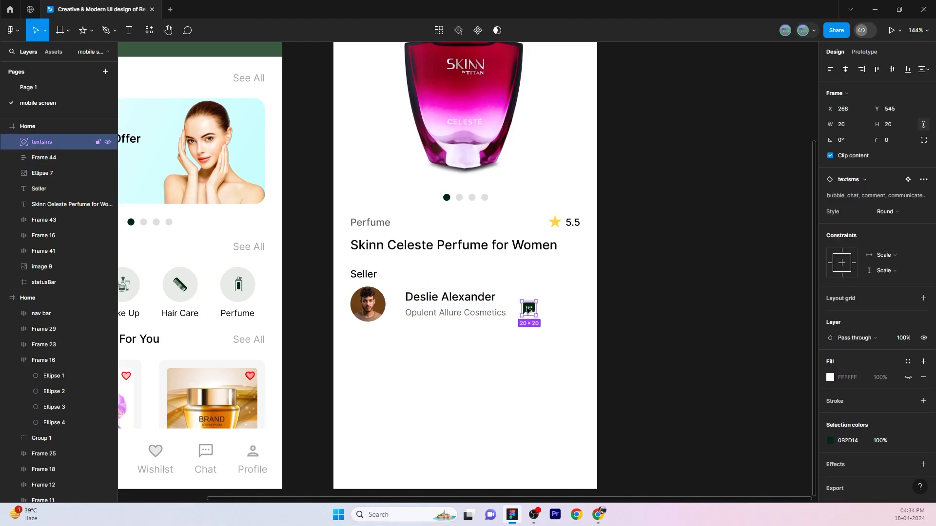
click(504, 382)
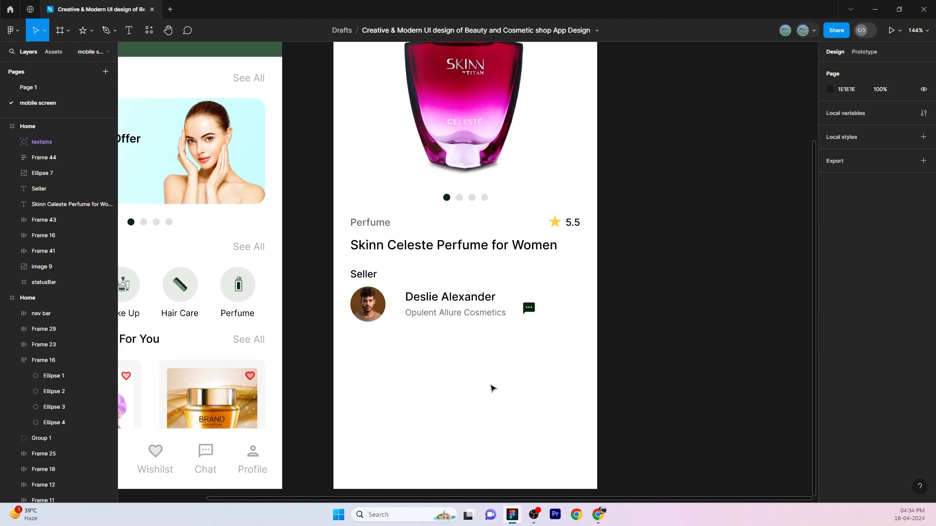
Draw a 40 × 40 circle below the seller details and fill it with light grey EEEEEE.
key(o)
drag(471, 365, 498, 390)
click(493, 398)
click(482, 390)
click(846, 266)
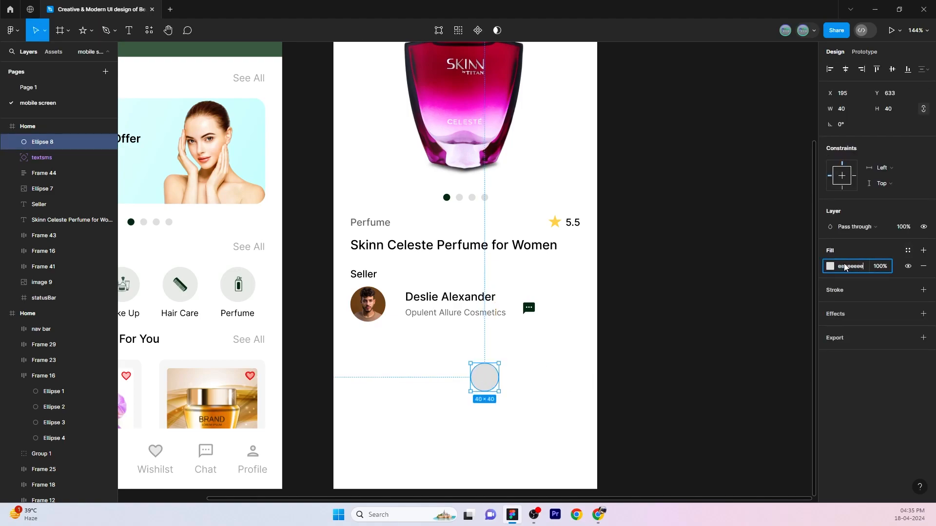
click(497, 399)
Center the chat icon on the grey circle, bring it to the front and wrap both in an auto layout.
scroll(487, 390, up, 2)
click(537, 292)
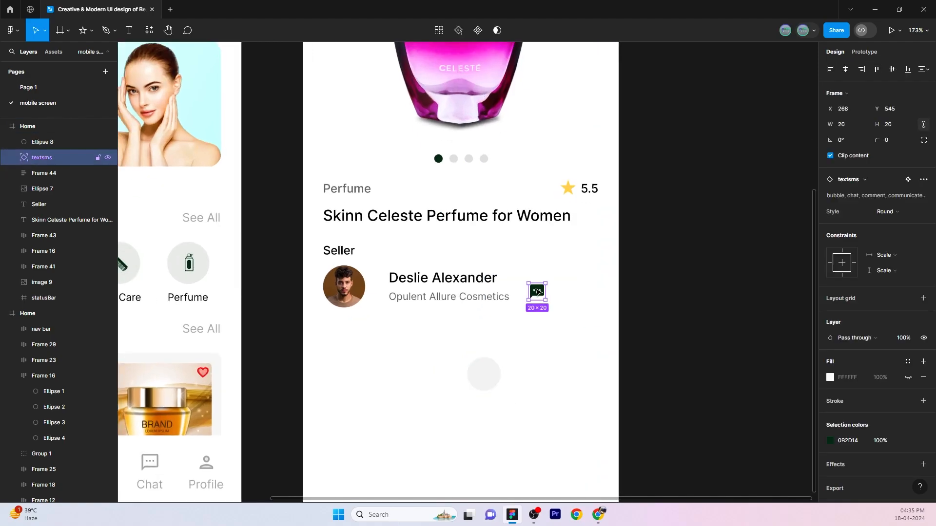
drag(537, 291, 483, 374)
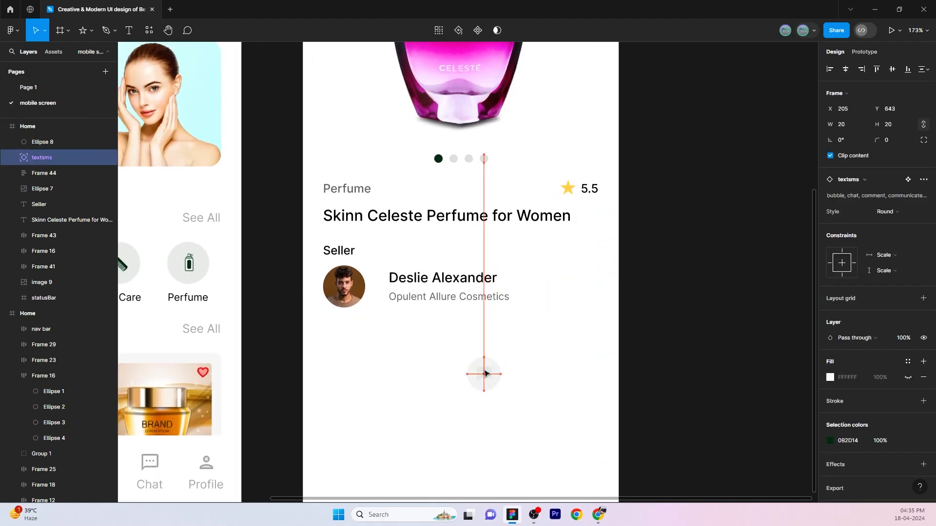
right_click(483, 374)
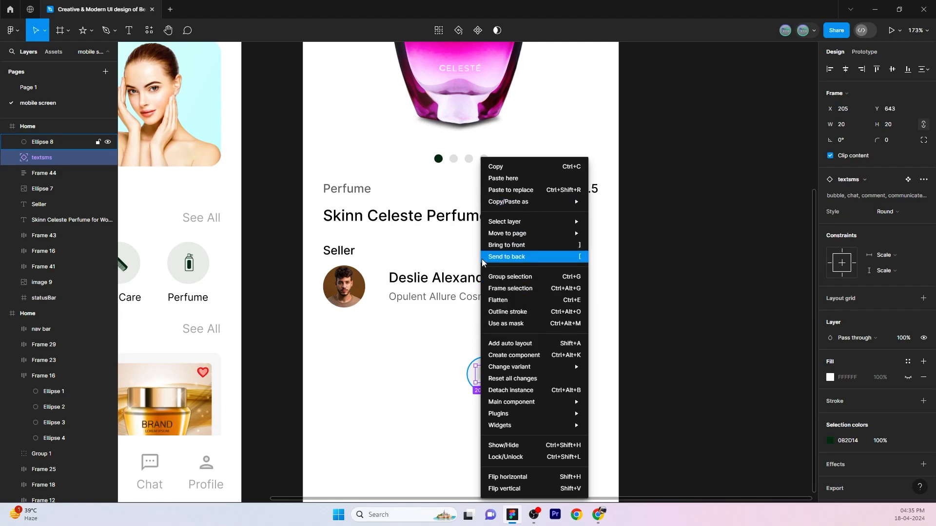
click(522, 247)
drag(520, 343, 458, 406)
key(shift+a)
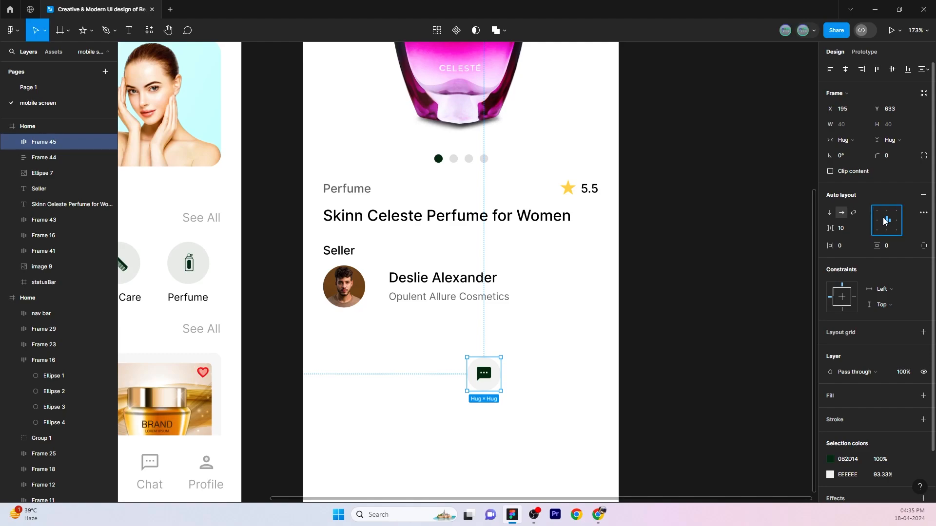
Duplicate the chat button beside the original and replace the copy's icon with the phone icon.
click(497, 388)
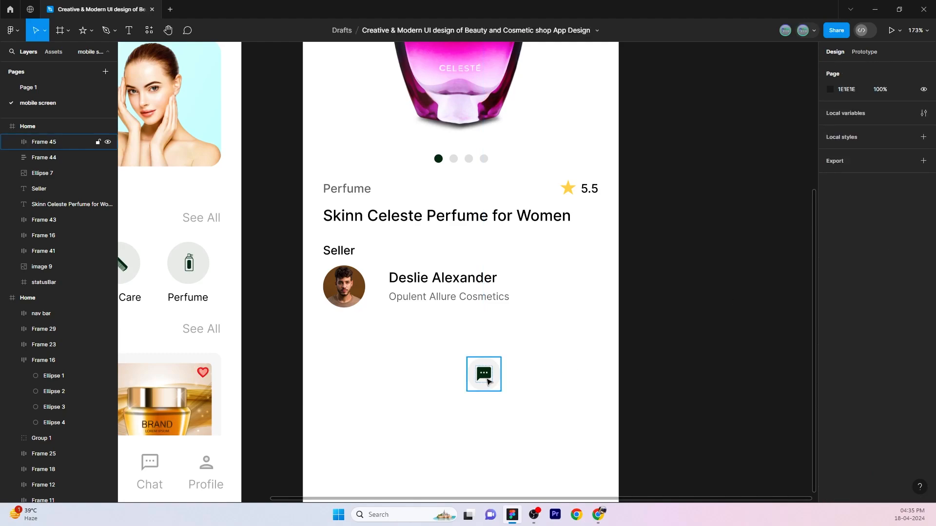
drag(488, 382, 534, 381)
double_click(530, 372)
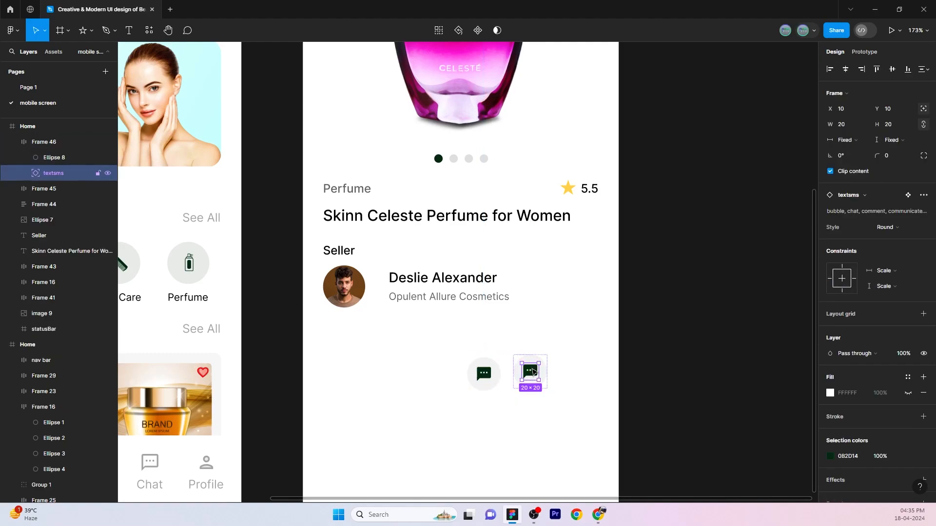
key(ctrl+shift+r)
Combine the chat and phone buttons in a horizontal auto layout with centered alignment.
drag(534, 320, 472, 420)
key(shift+a)
click(513, 409)
click(509, 383)
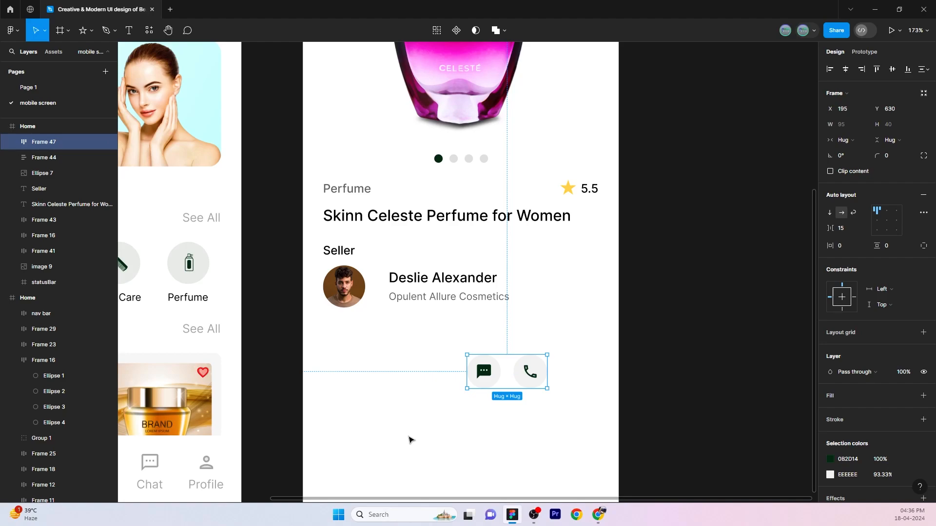
click(886, 223)
click(613, 361)
Widen the spacing between the chat and phone buttons and move the pair beside the seller's name and company.
click(512, 372)
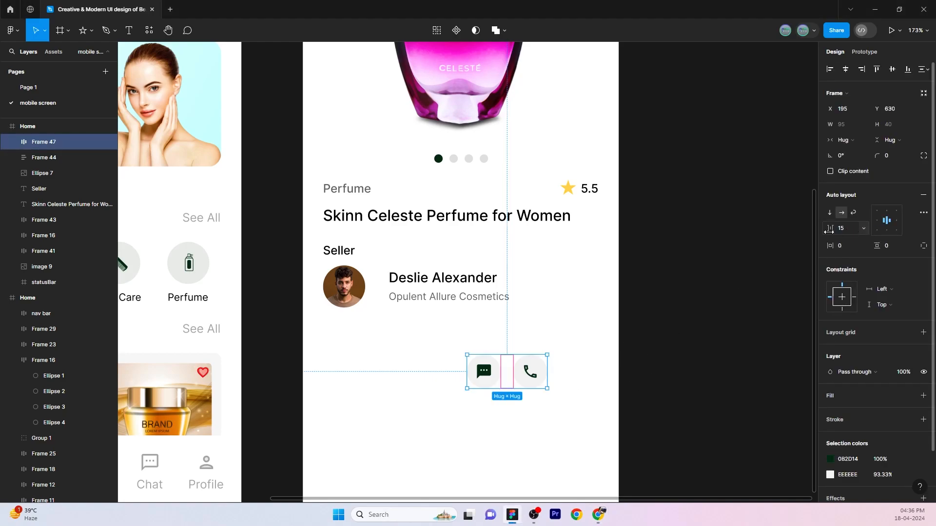
drag(829, 231, 831, 231)
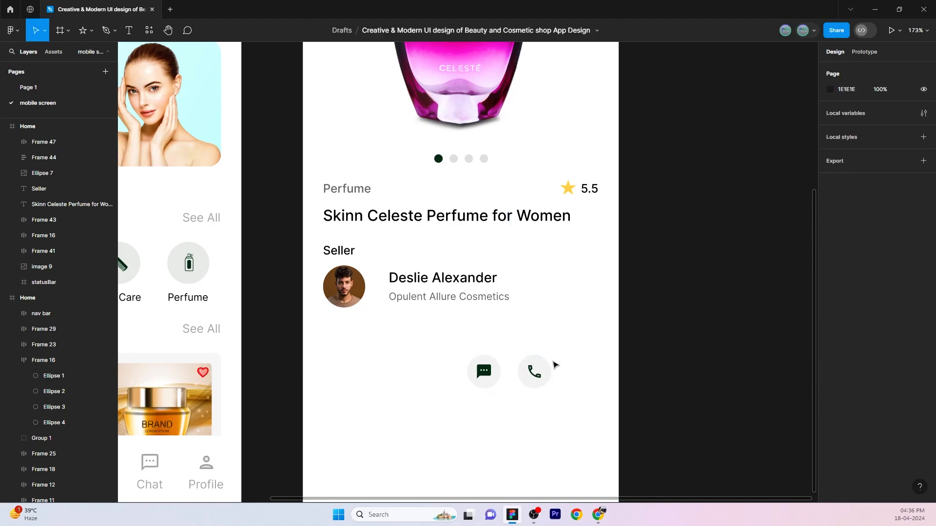
drag(513, 377, 567, 300)
shift+click(477, 292)
key(shift+a)
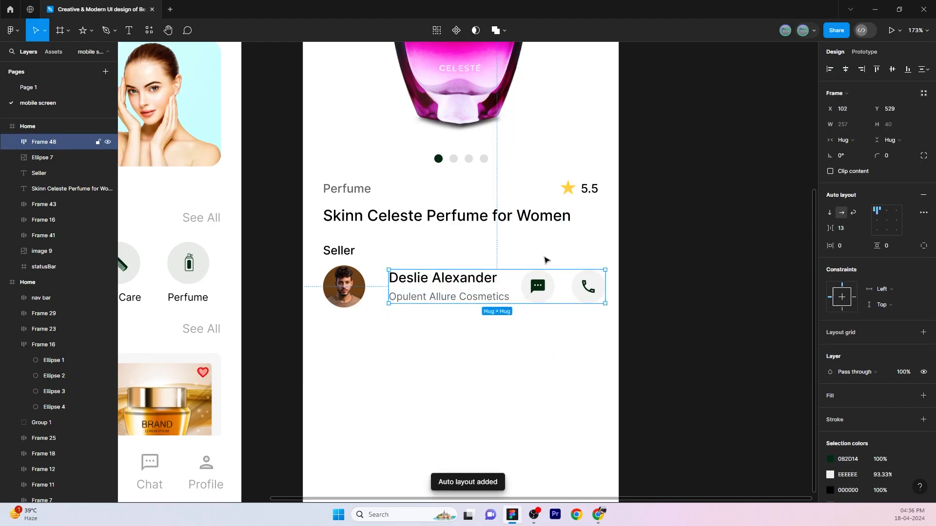
click(886, 220)
click(862, 228)
click(852, 260)
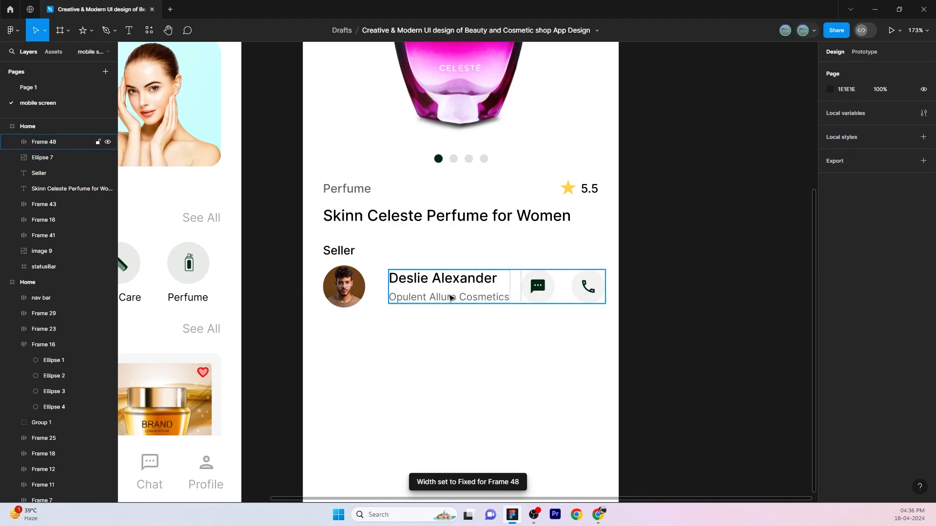
right_click(490, 297)
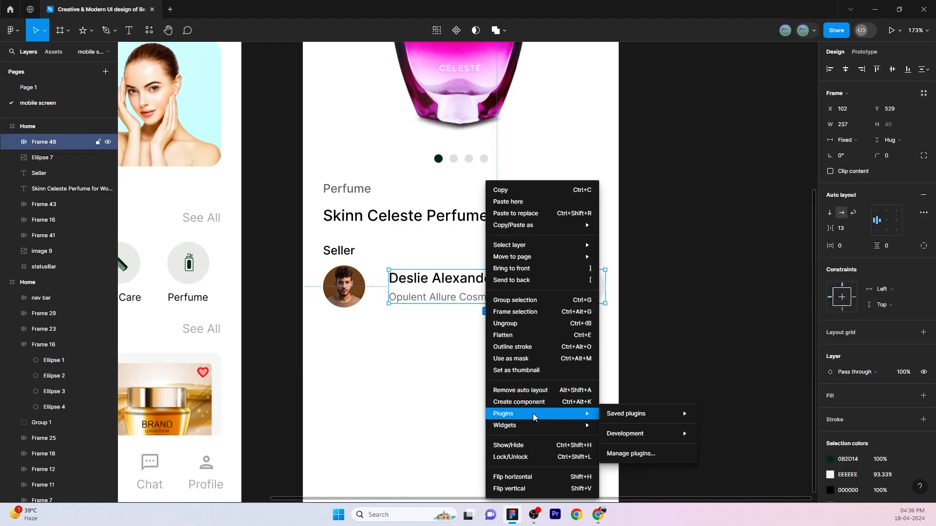
click(537, 324)
click(458, 346)
Combine the profile photo and the seller's text block in a horizontal auto layout with a gap of 10.
click(408, 294)
shift+click(352, 290)
key(shift+a)
drag(835, 235, 813, 236)
text(10)
key(Return)
click(513, 376)
Combine the seller details and the contact buttons in one auto layout row with Auto spacing.
click(471, 285)
shift+click(538, 285)
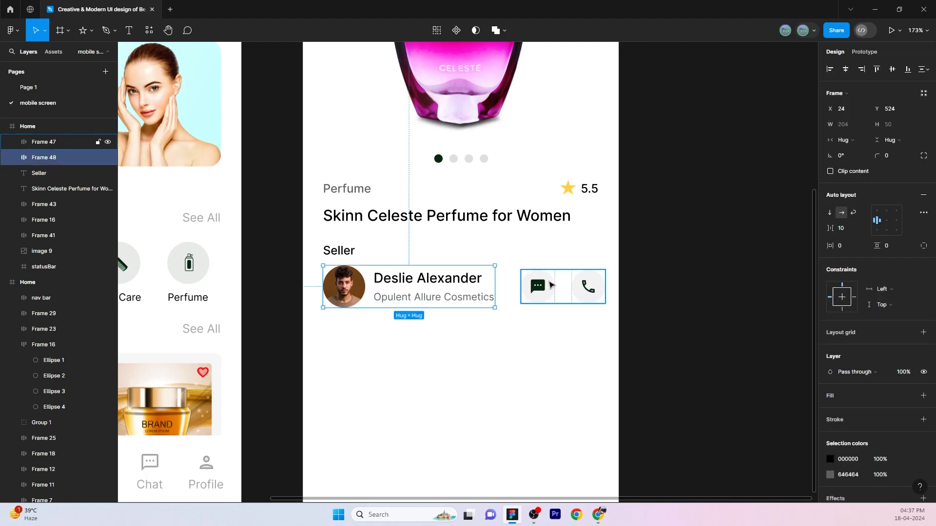
key(shift+a)
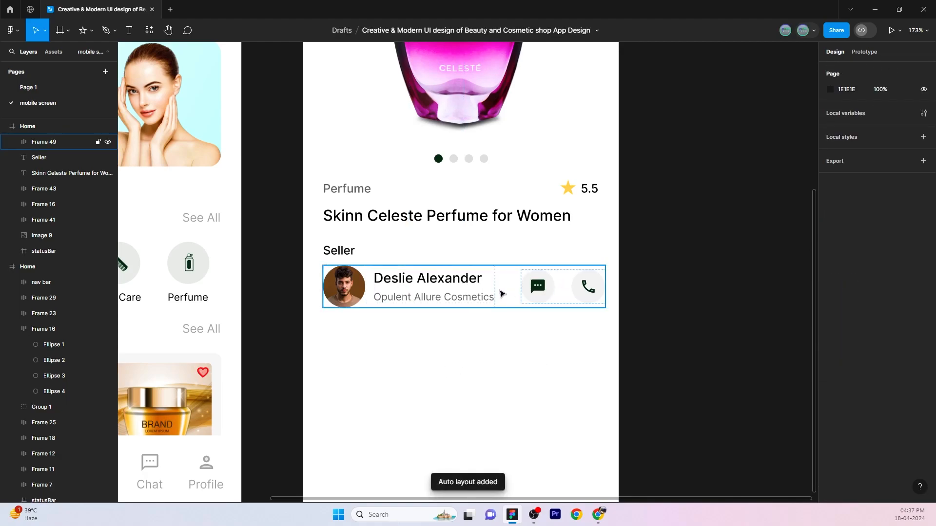
click(863, 228)
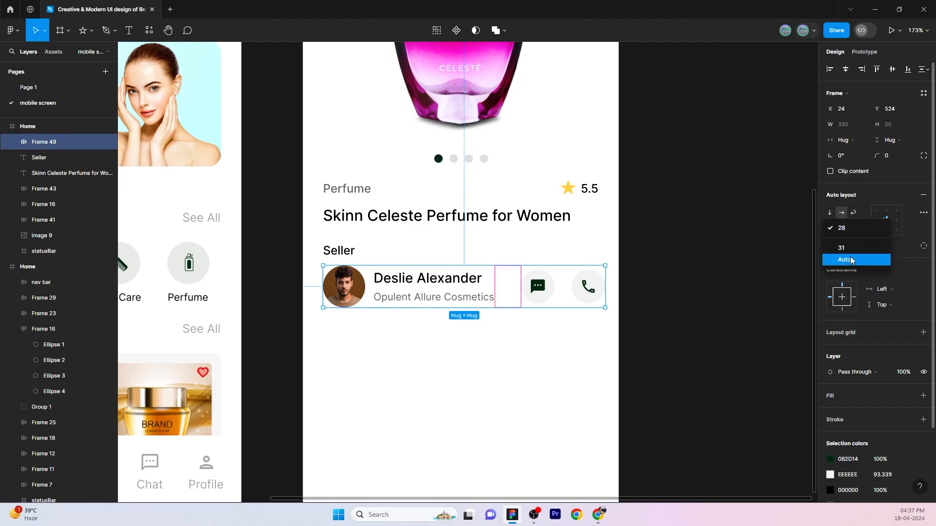
click(846, 247)
Set the vertical gap between the Seller label and the seller row to 15 and wrap both in an auto layout.
shift+click(339, 251)
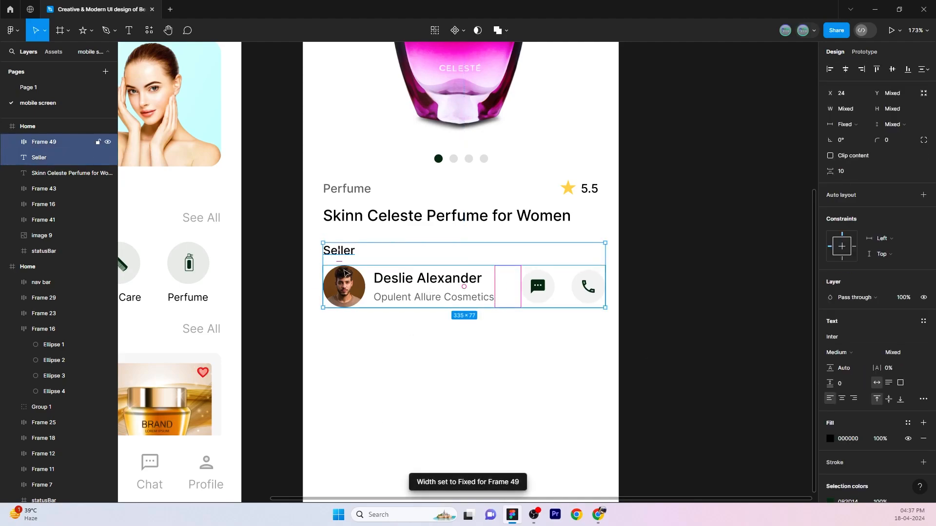
drag(831, 171, 832, 171)
click(464, 339)
click(390, 292)
shift+click(348, 257)
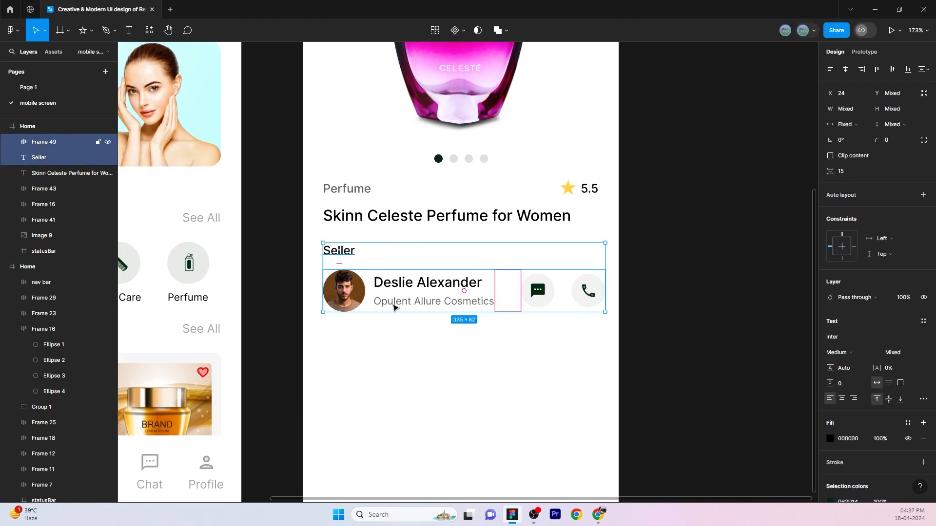
key(shift+a)
click(401, 358)
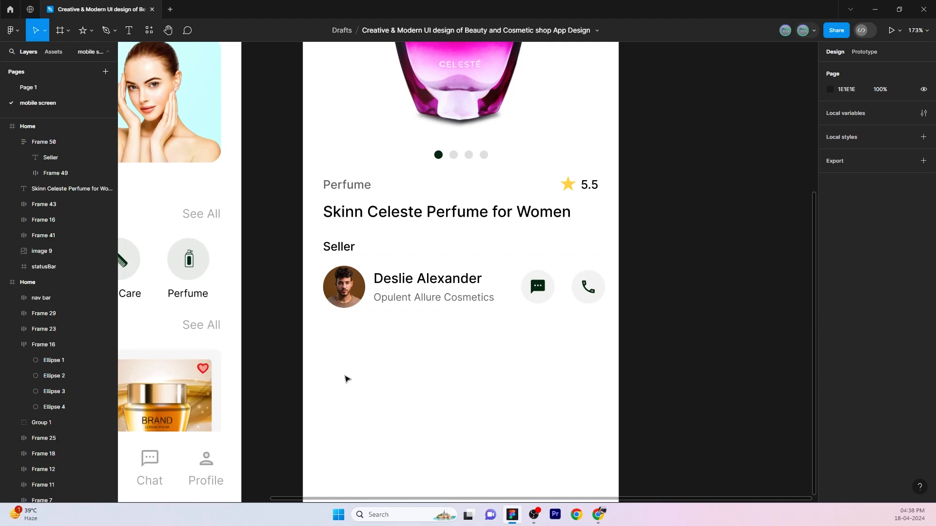
Add a "Select Size" label in 14 px Medium, left-aligned at X 24 and 20 below the seller section.
key(t)
click(339, 359)
key(ctrl+v)
key(Escape)
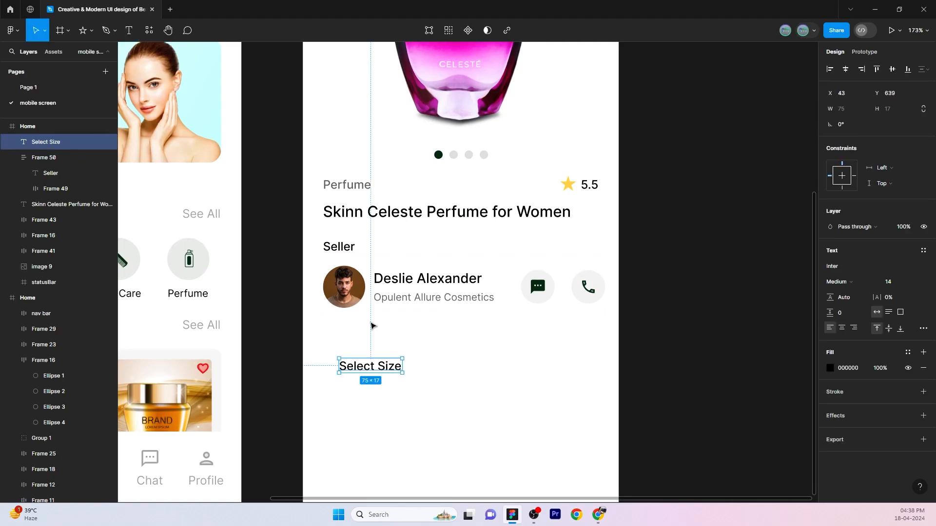
shift+click(379, 300)
drag(824, 91, 814, 92)
drag(830, 172, 789, 191)
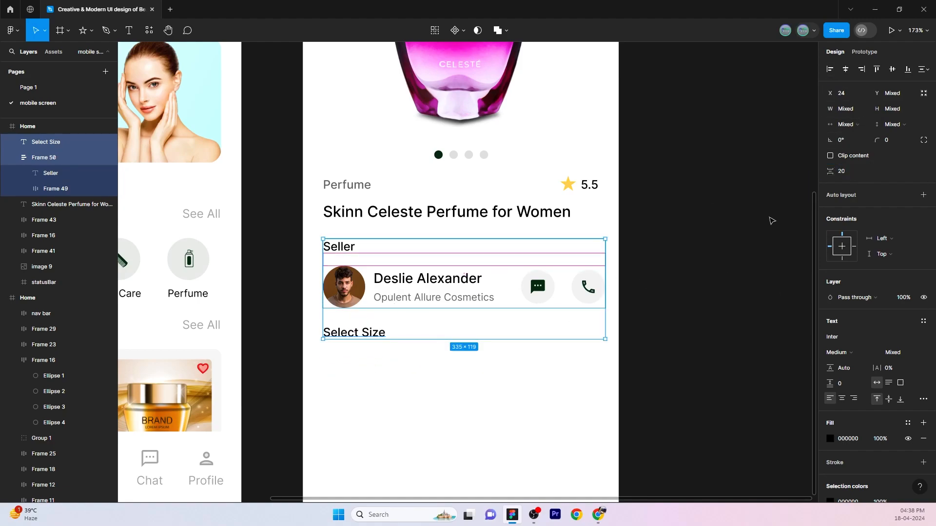
Paste a white 12 px "50 ml" text below the Select Size label and wrap it in an auto layout.
key(ctrl+v)
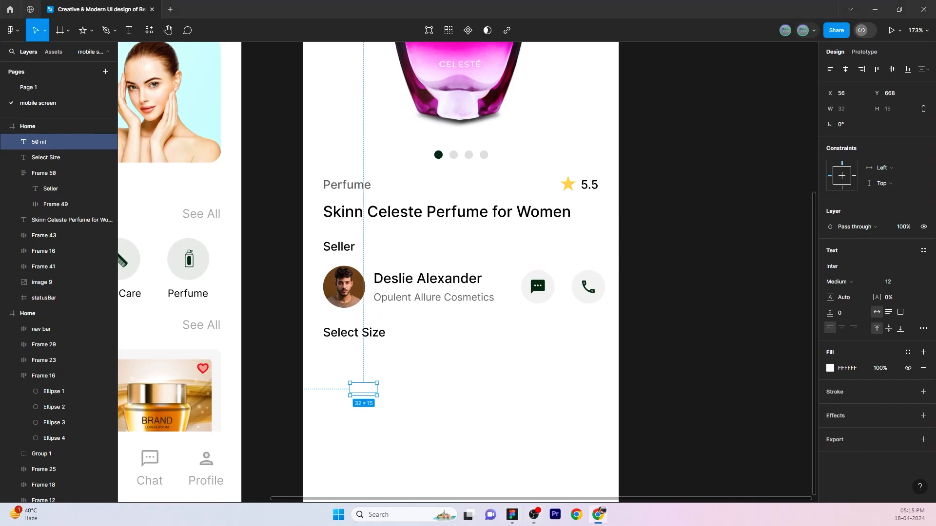
scroll(368, 389, up, 5)
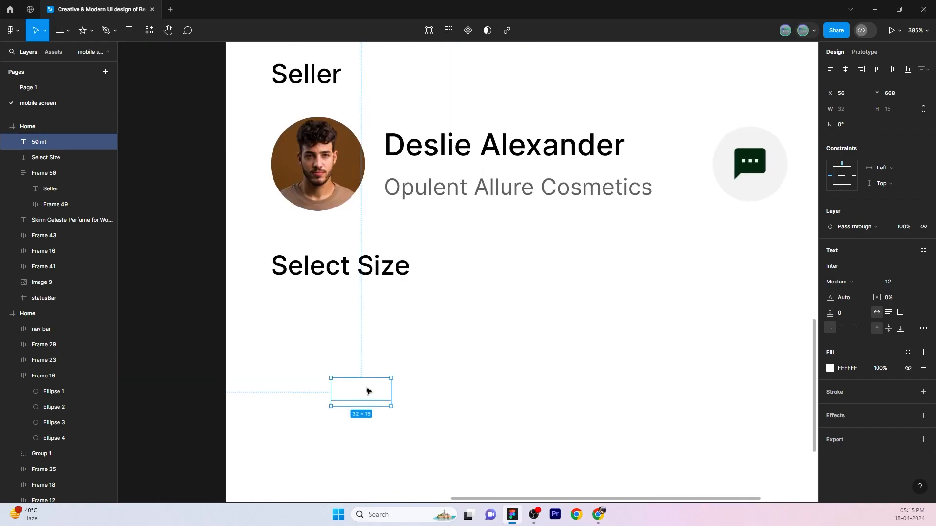
click(373, 246)
click(369, 217)
key(shift+a)
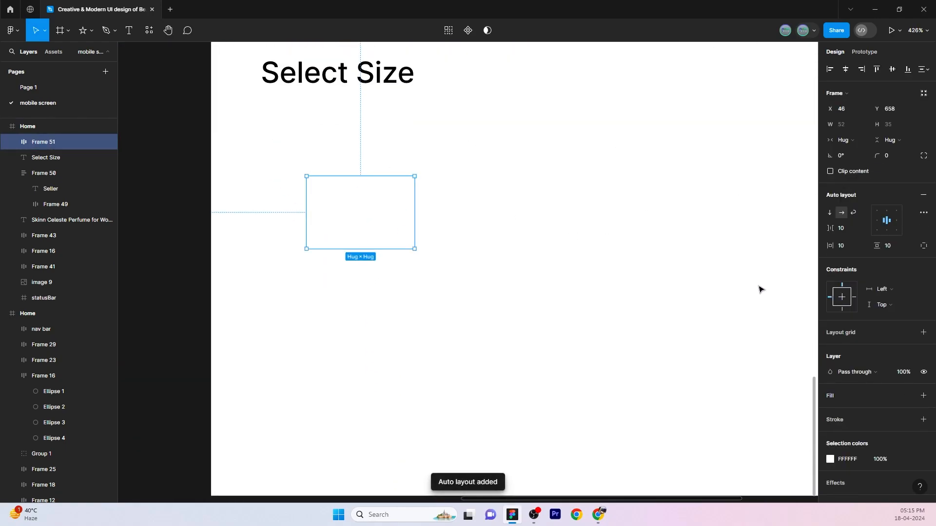
Fill the "50 ml" auto layout frame with the dark green 0B2D14.
scroll(916, 230, down, 2)
click(923, 354)
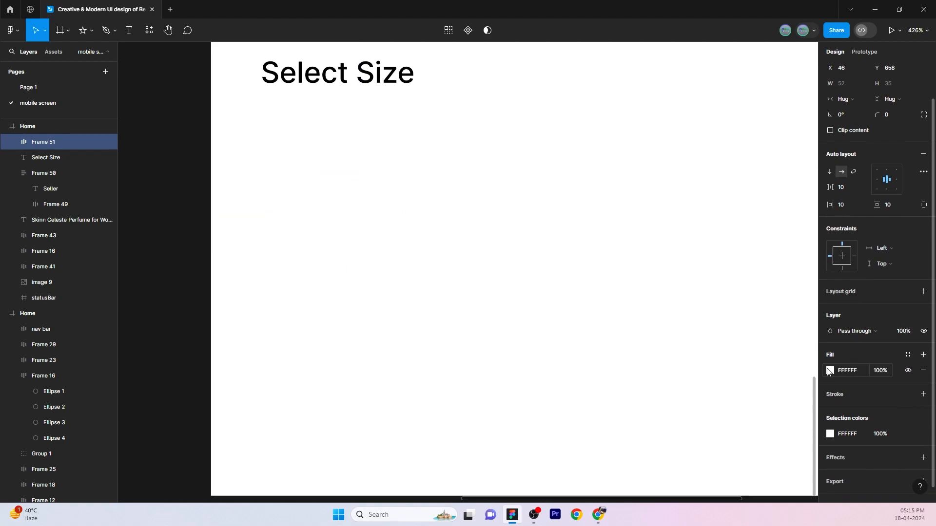
click(830, 371)
click(761, 450)
click(407, 266)
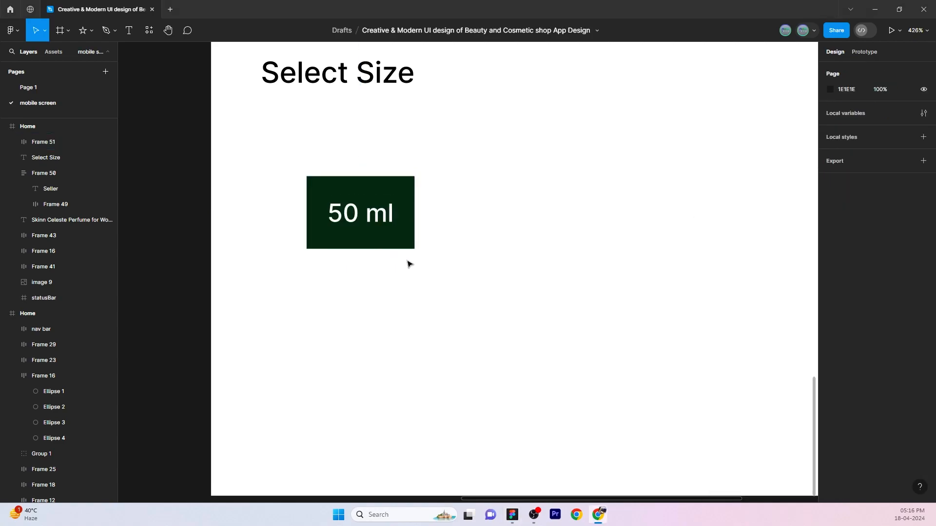
Set the "50 ml" button's corner radius to 4, vertical padding to 8 and horizontal padding to 16.
click(395, 223)
click(890, 163)
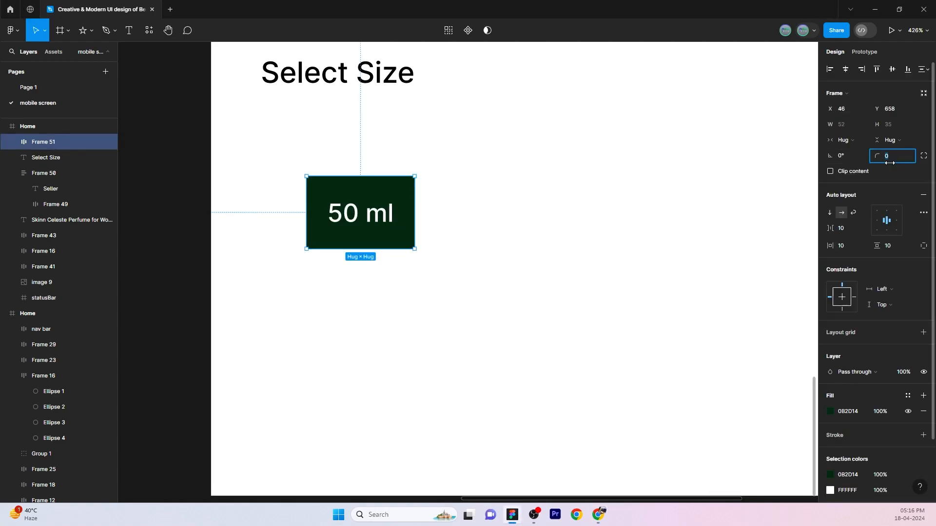
click(891, 245)
text(8)
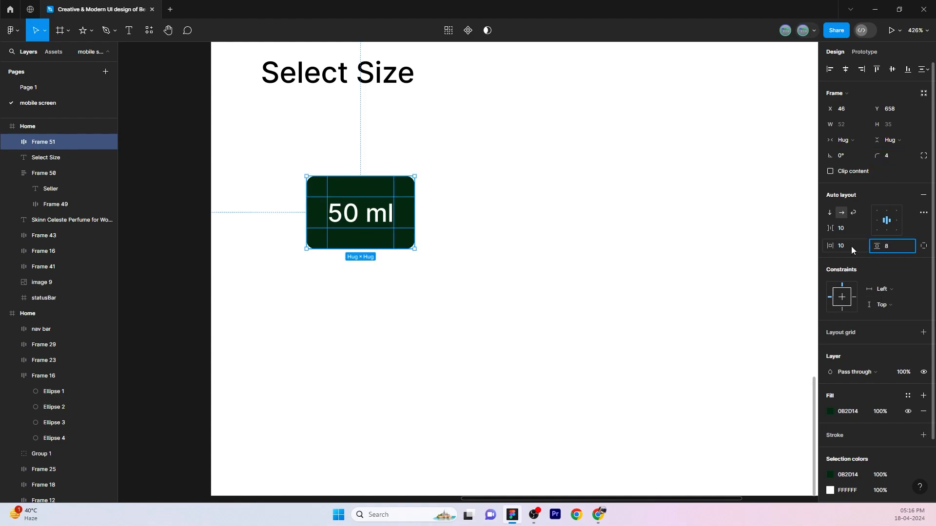
key(Return)
click(452, 354)
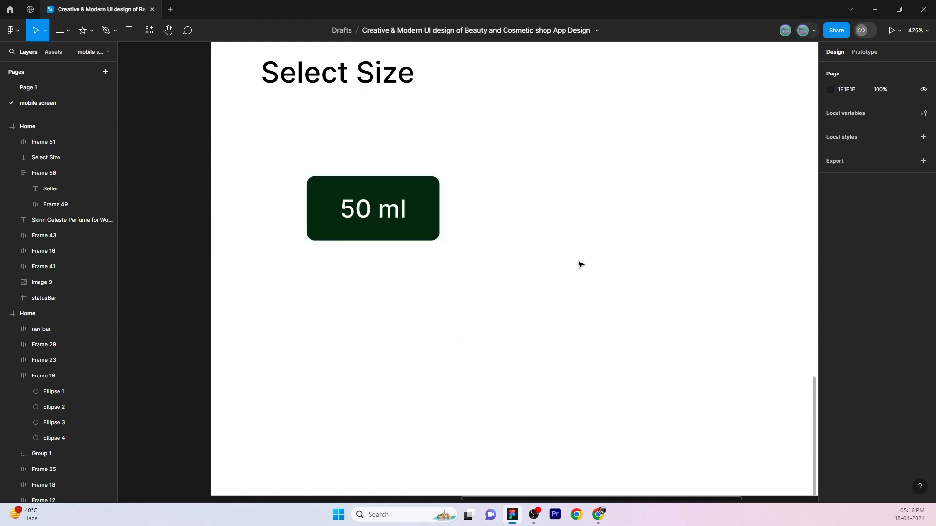
Duplicate the "50 ml" button beside the original and change the copy's text to "100 ml".
click(373, 224)
scroll(382, 277, down, 3)
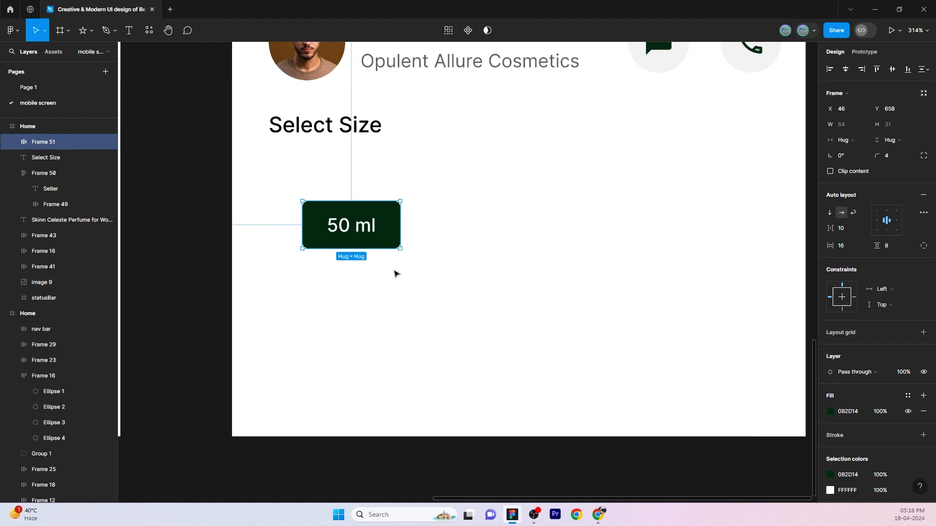
drag(445, 227, 474, 228)
click(510, 184)
click(451, 229)
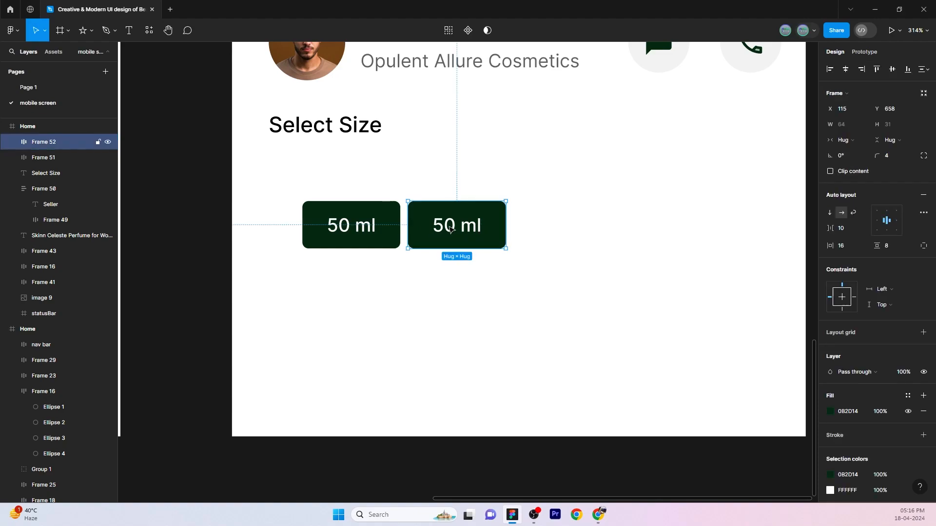
double_click(449, 228)
key(BackSpace)
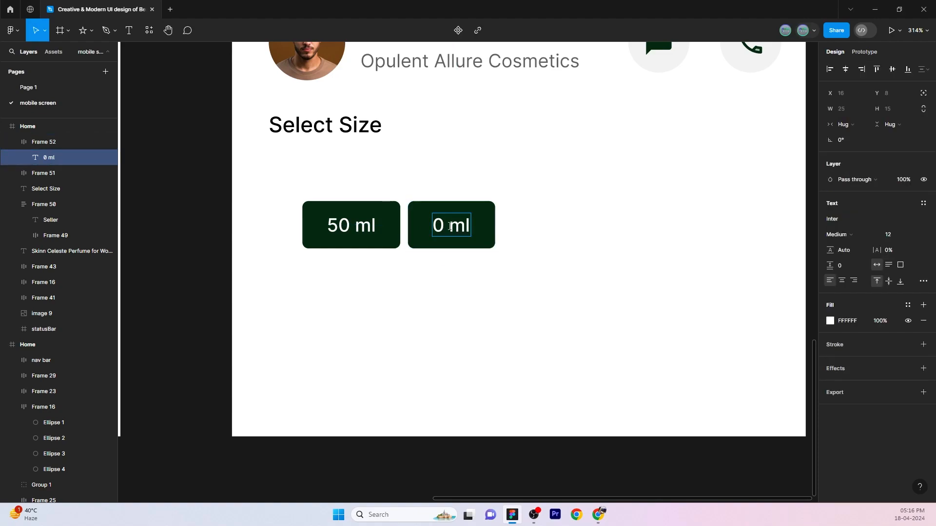
text(100)
key(BackSpace)
click(495, 223)
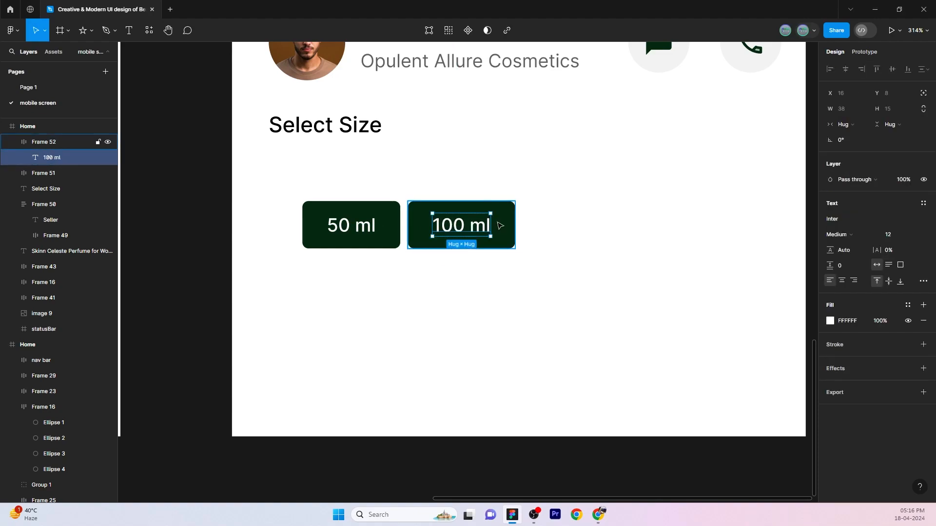
click(583, 265)
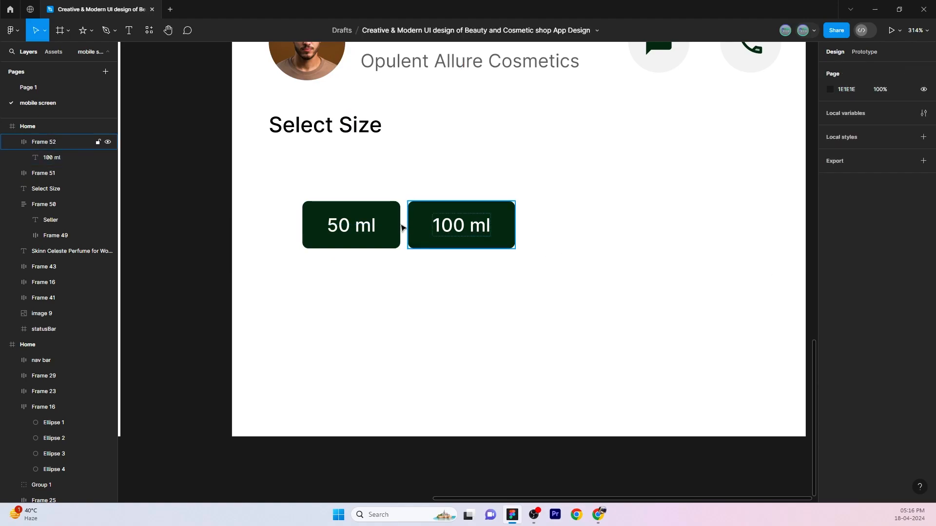
Change the "100 ml" button's text color to black 000000 and its fill to EEEEEE.
double_click(487, 228)
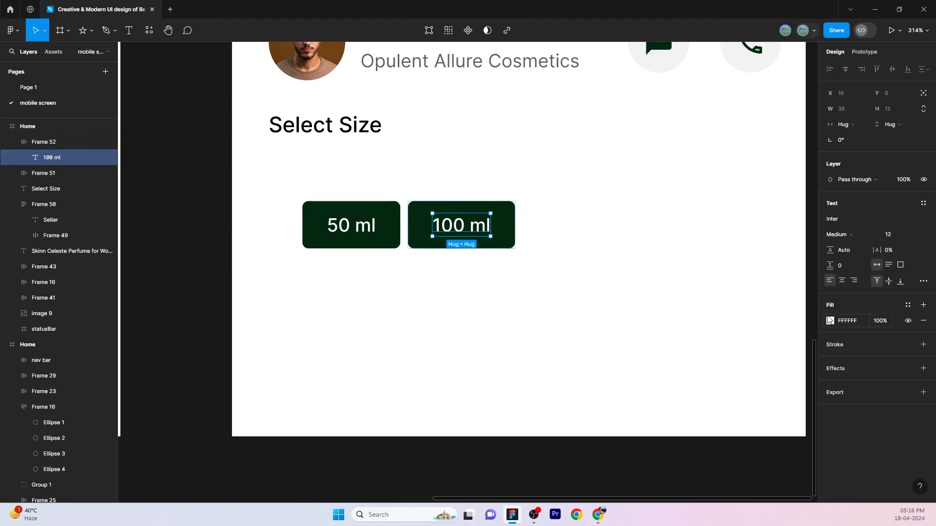
click(830, 321)
drag(718, 289, 650, 430)
click(511, 228)
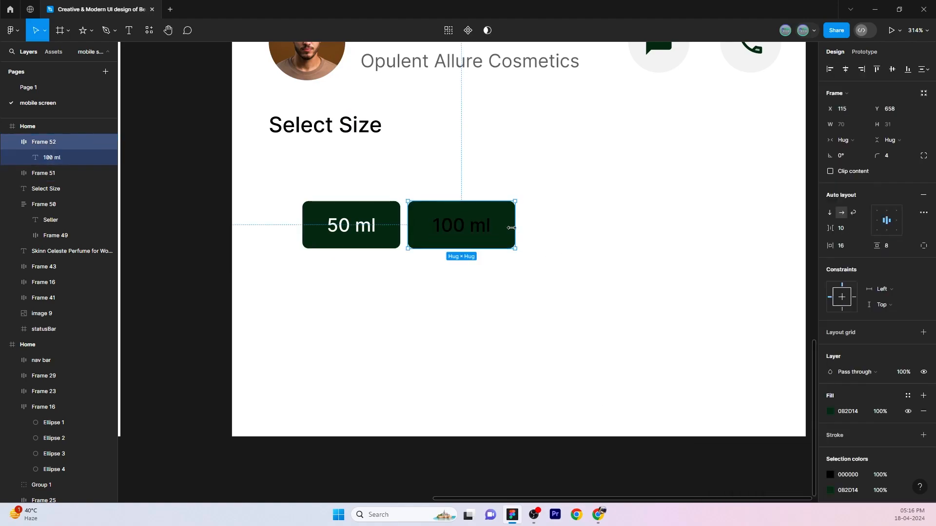
scroll(849, 344, down, 3)
click(849, 343)
text(e)
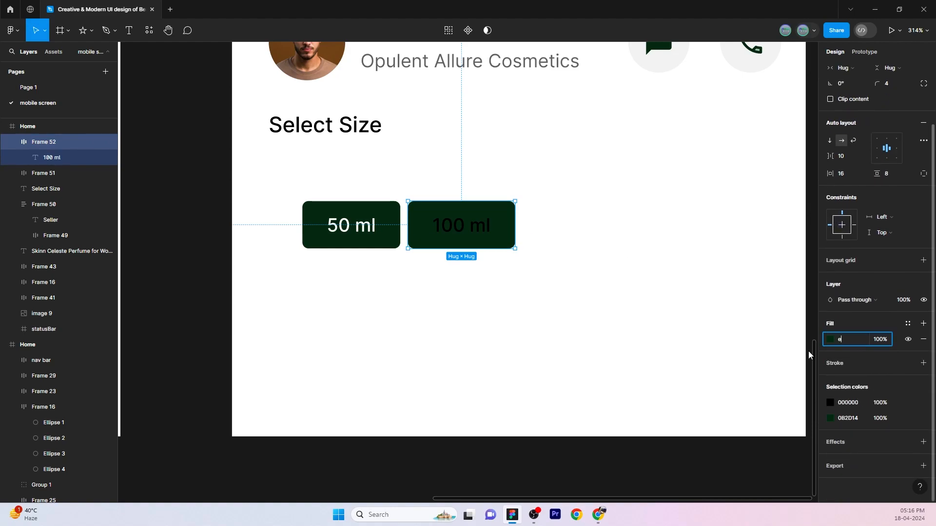
text(eeeee)
key(Return)
click(679, 348)
Duplicate the "100 ml" button beside the original and change the copy's text to "250 ml".
click(476, 227)
drag(477, 226, 601, 231)
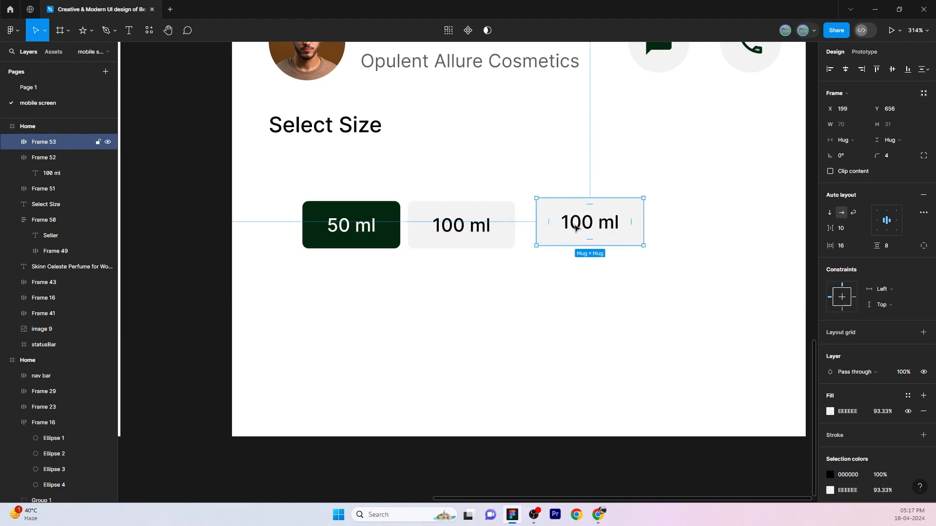
double_click(576, 227)
double_click(578, 223)
key(BackSpace)
key(BackSpace)
text(25)
key(Escape)
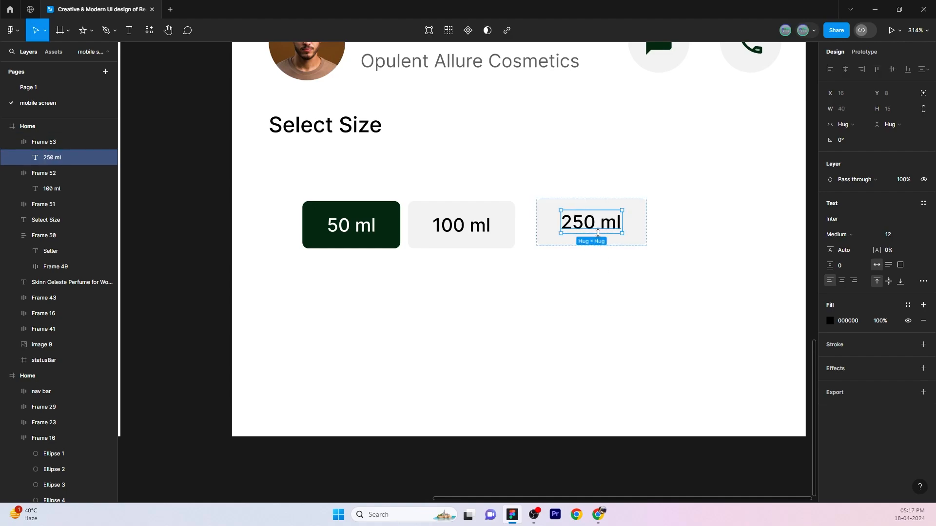
Duplicate the "250 ml" button as the fourth size option and change the copy's text to "500 ml".
click(602, 264)
drag(602, 229, 727, 218)
double_click(702, 217)
double_click(702, 217)
click(708, 213)
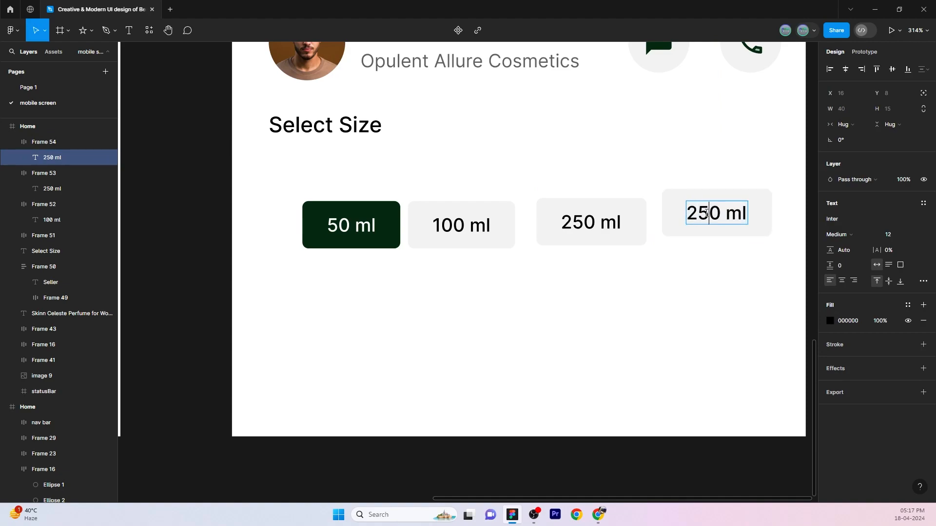
key(BackSpace)
key(BackSpace)
text(50)
key(Escape)
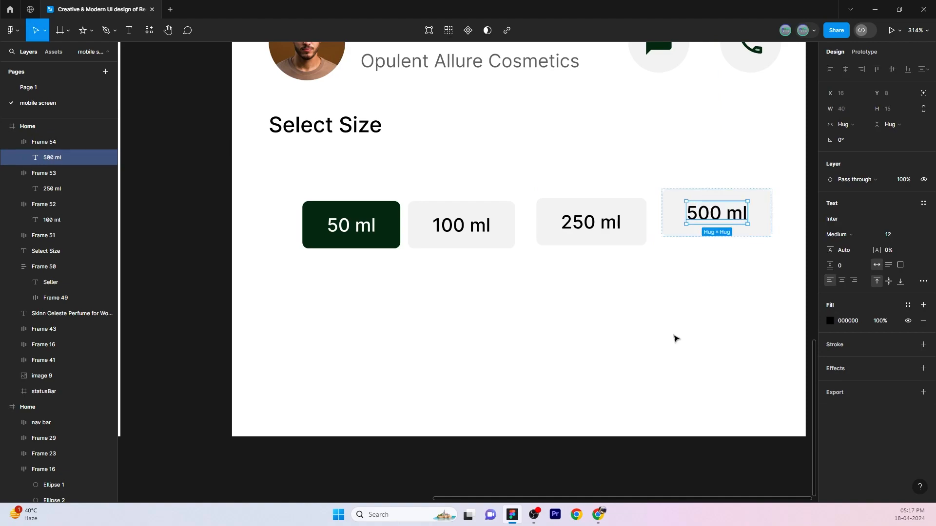
Combine the four size buttons in a horizontal auto layout and set its width to 327.
click(672, 343)
drag(338, 190, 722, 273)
key(shift+a)
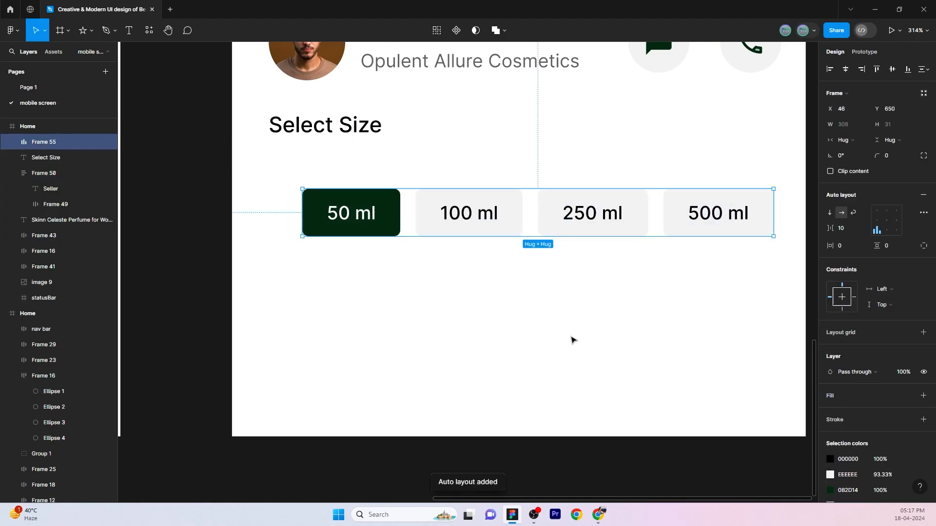
click(845, 126)
text(327)
key(Return)
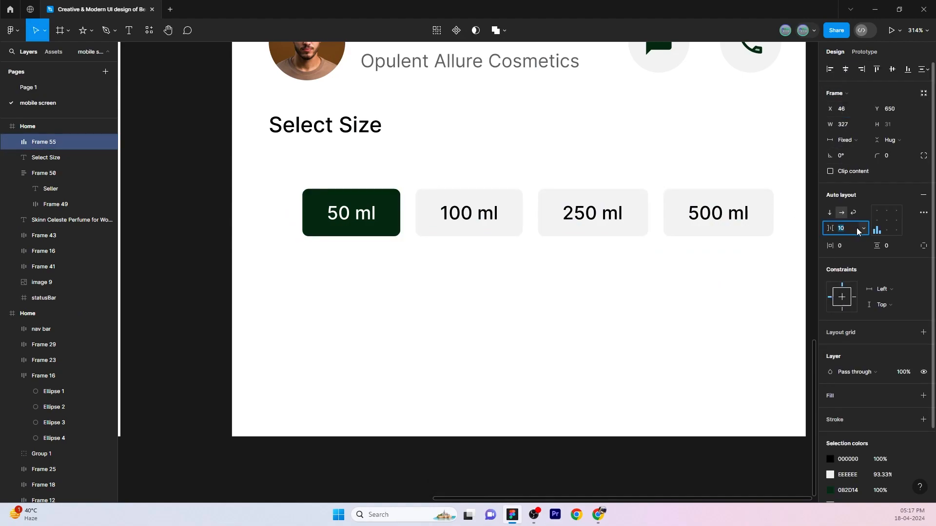
Spread the size buttons with Auto spacing and center the row horizontally on the product screen.
click(890, 221)
click(863, 228)
click(856, 240)
click(717, 295)
scroll(438, 301, down, 1)
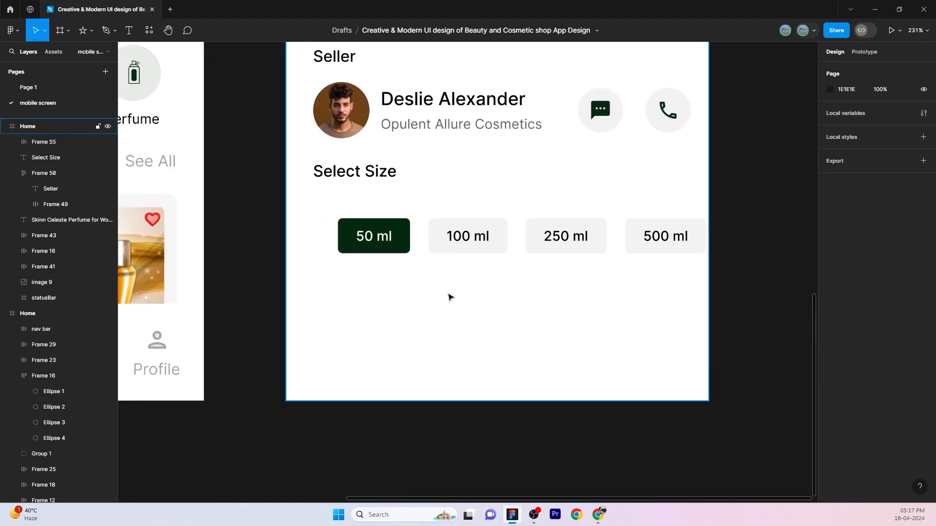
click(541, 239)
click(845, 72)
Reduce the gap between the Select Size label and the button row, and wrap both in an auto layout.
click(355, 174)
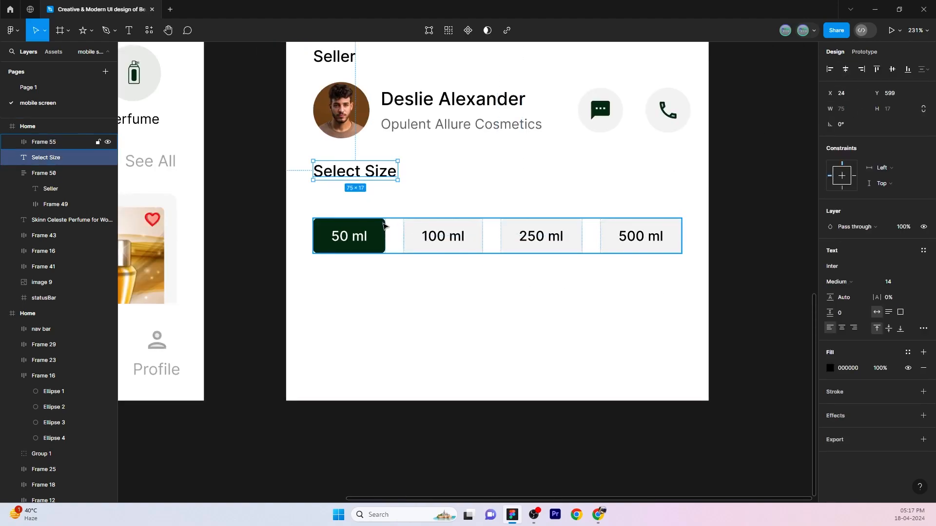
shift+click(386, 226)
drag(830, 172, 817, 181)
key(shift+a)
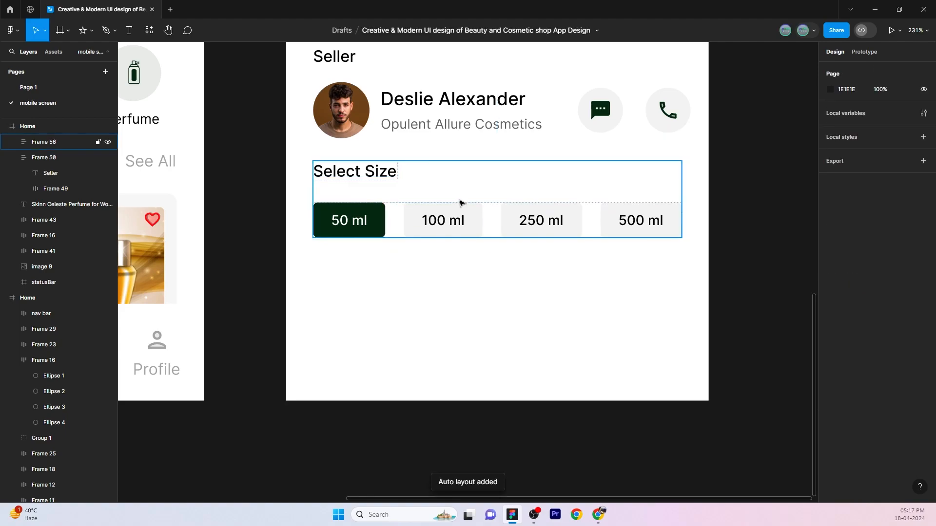
click(522, 289)
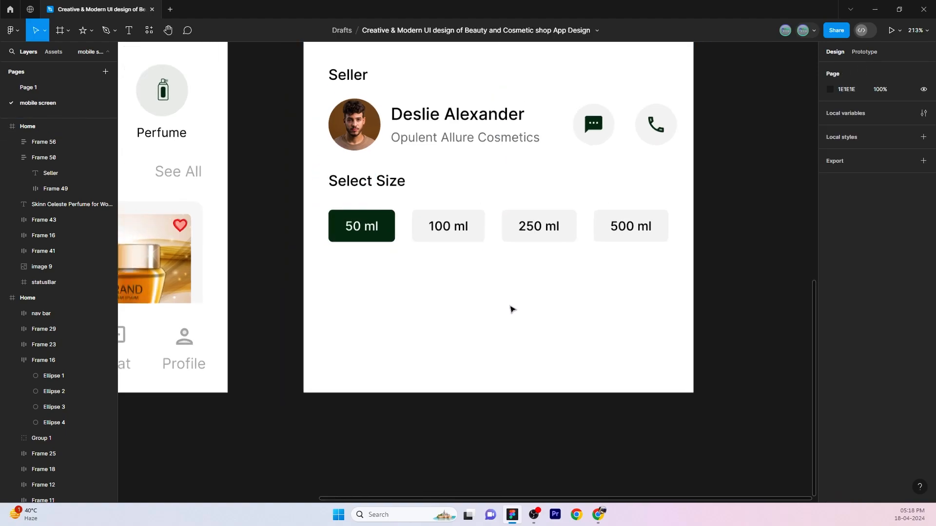
Duplicate the Select Size label below the size buttons at X 24, Y 687 and change its text to "Product Details".
scroll(519, 297, down, 5)
scroll(340, 205, up, 5)
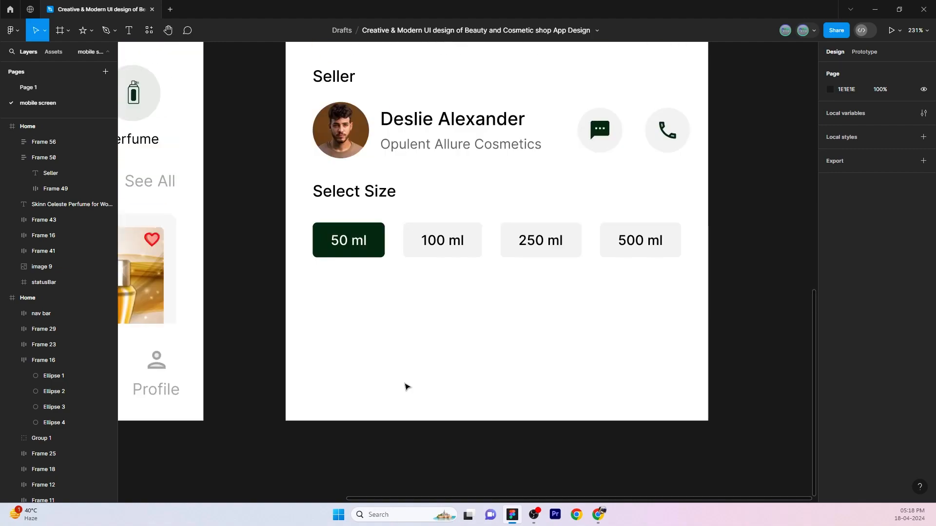
click(361, 194)
drag(361, 194, 360, 292)
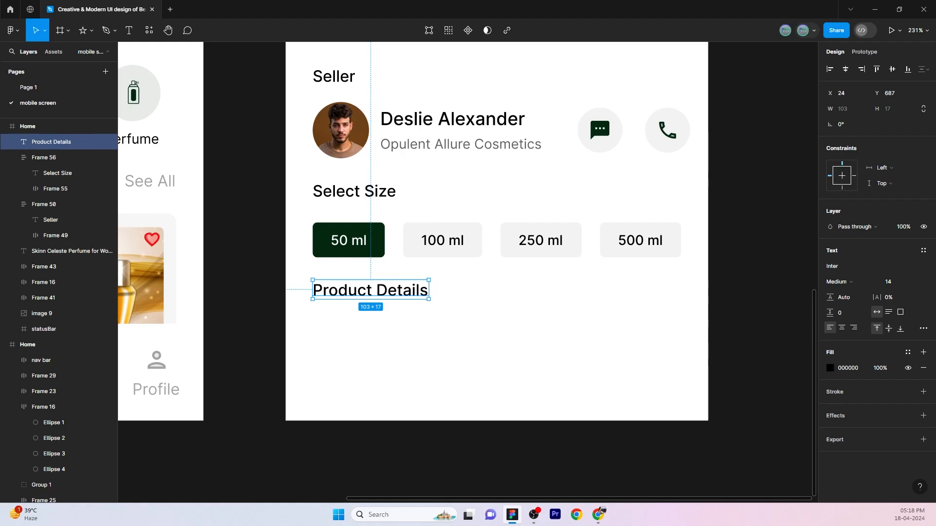
Extend the product screen's Home frame downward to make room below the Product Details label.
scroll(409, 435, down, 3)
click(449, 368)
scroll(369, 259, up, 3)
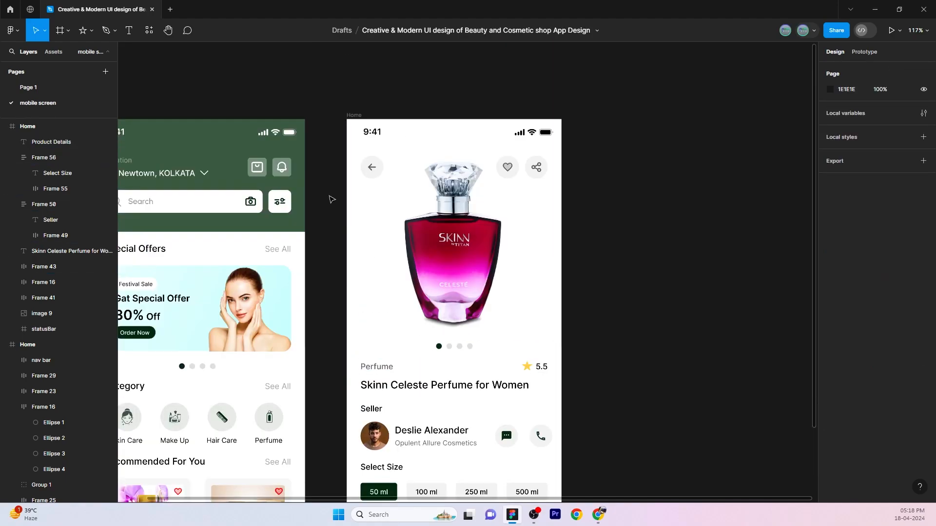
click(352, 115)
scroll(423, 256, down, 5)
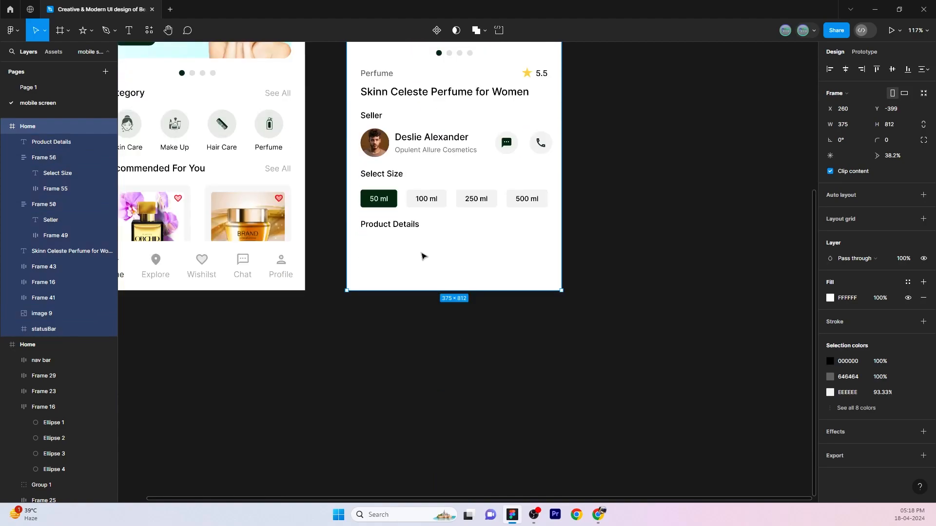
scroll(422, 256, up, 5)
drag(439, 462, 441, 415)
scroll(445, 411, down, 3)
scroll(447, 411, up, 1)
Paste the product specification rows from Brand to Special Featur below Product Details and center them horizontally on the screen.
key(ctrl+v)
drag(748, 291, 255, 230)
scroll(494, 278, down, 2)
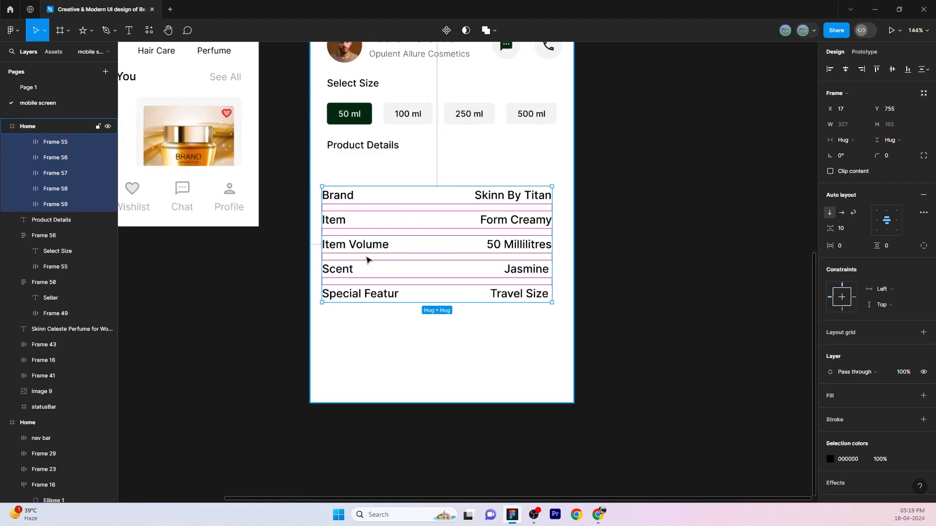
click(847, 72)
Set the gap between the Product Details label and the specification rows to 20 and wrap both in an auto layout.
shift+click(383, 148)
click(846, 173)
text(20)
click(641, 248)
click(368, 151)
shift+click(358, 198)
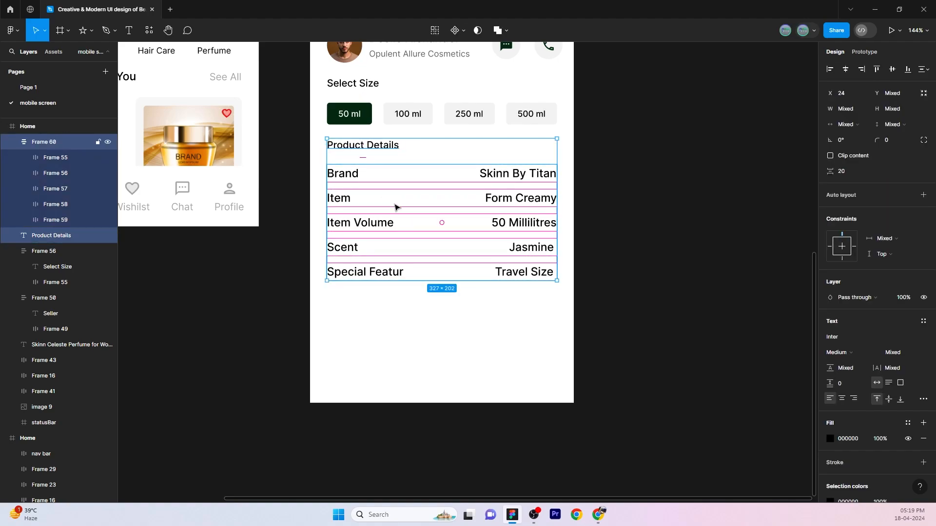
key(shift+a)
Paste the "About this item" text block, place it 20 below the product details section and left-align the two.
click(690, 191)
key(ctrl+v)
drag(456, 272, 382, 330)
shift+click(363, 277)
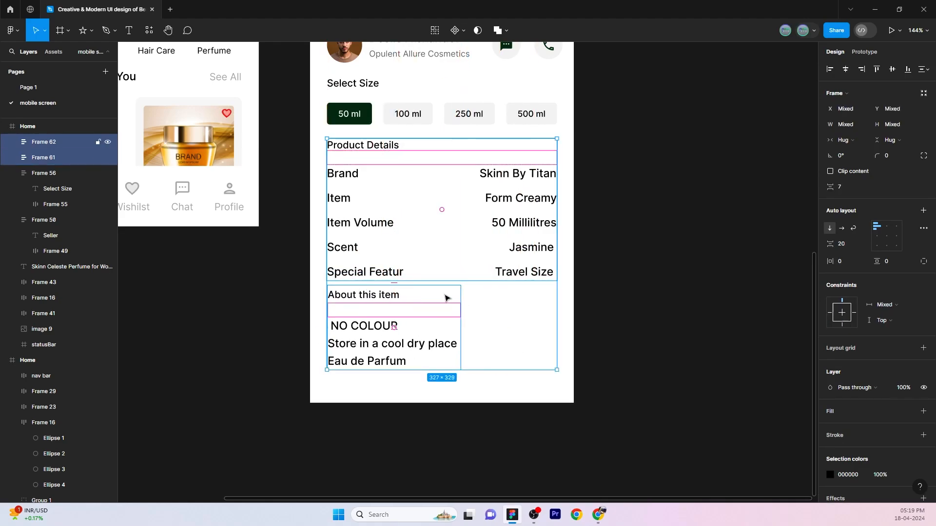
drag(832, 188, 842, 191)
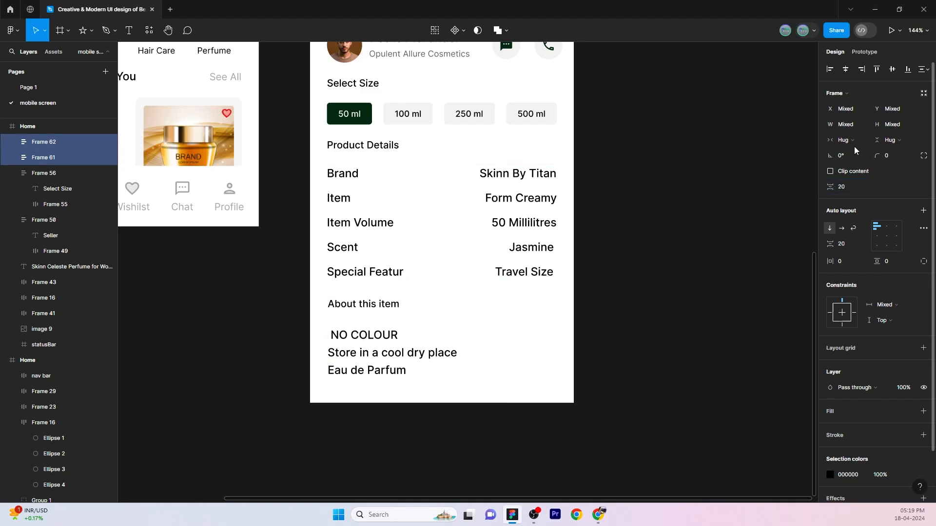
click(831, 70)
click(609, 312)
scroll(523, 369, down, 5)
right_click(502, 364)
click(541, 373)
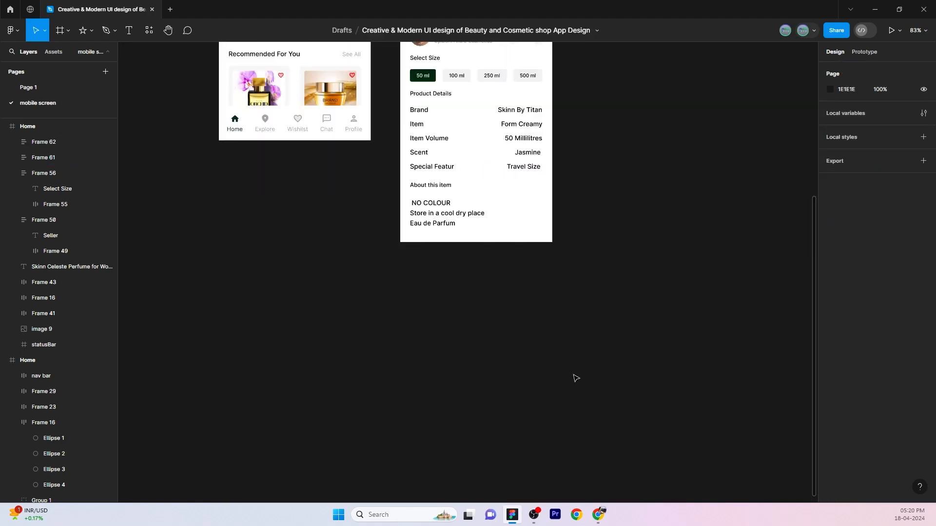
Add the white text "Add To Cart" beside the bag icon and combine both in an auto layout with a gap of 10.
scroll(505, 382, up, 5)
key(t)
click(541, 352)
text(Add To Cart)
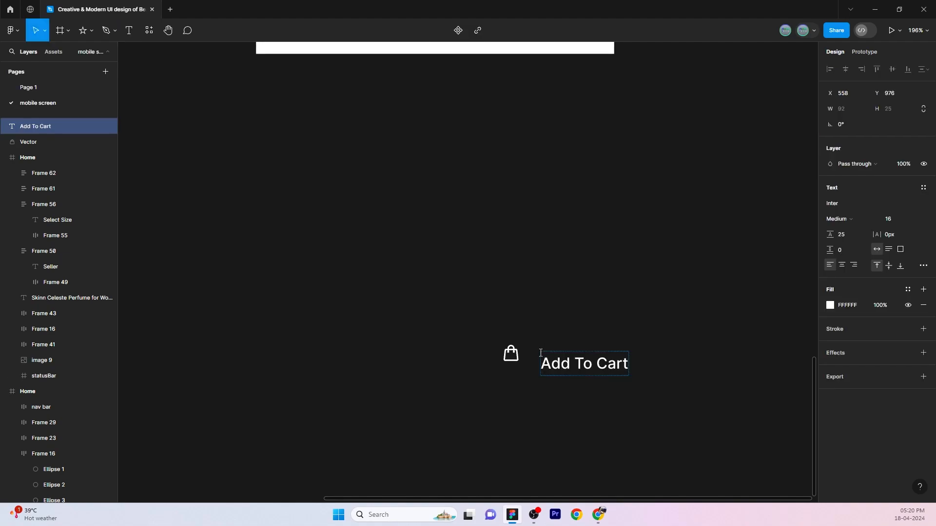
key(alt+Tab)
shift+click(512, 355)
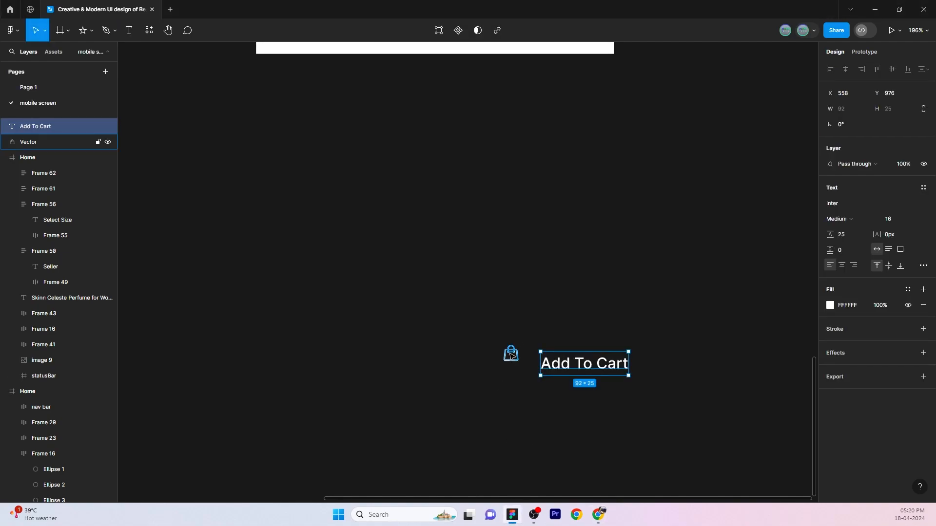
key(shift+a)
click(841, 230)
text(10)
click(667, 348)
Set the Add To Cart frame's vertical padding to 15 and its horizontal padding to 30.
click(519, 343)
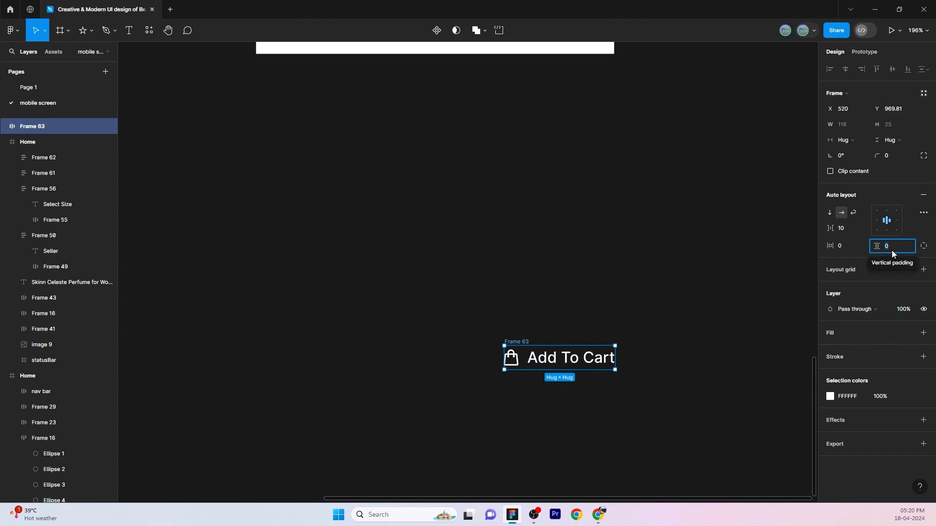
text(15)
click(846, 247)
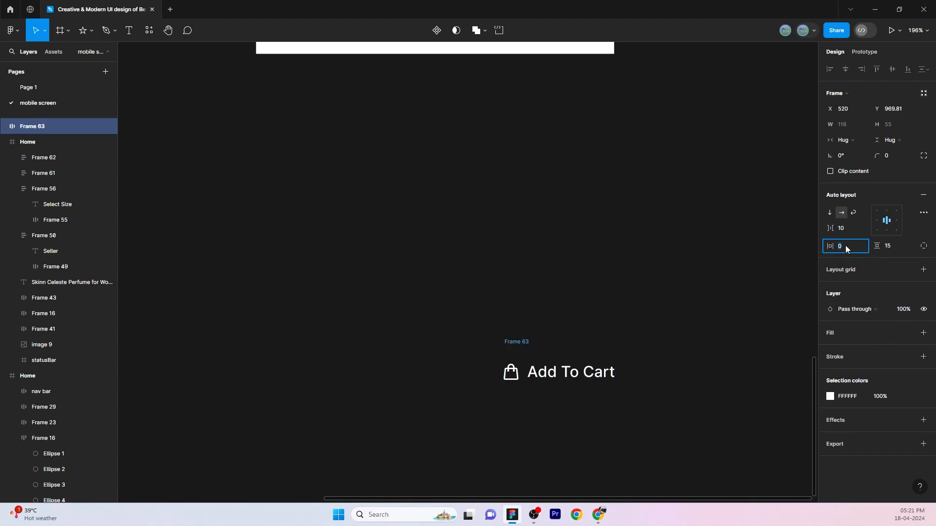
text(30)
click(688, 290)
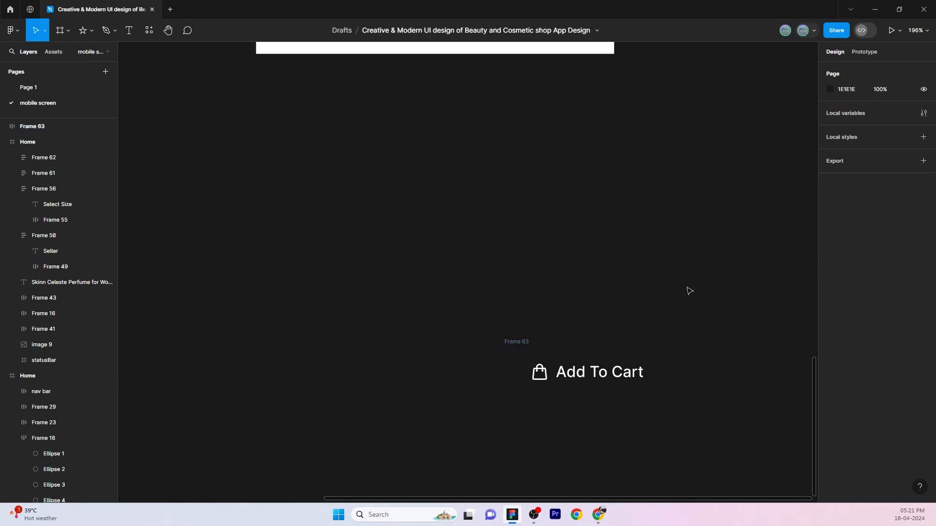
Round the Add To Cart frame's corners to 8 and give it the dark green fill.
click(518, 342)
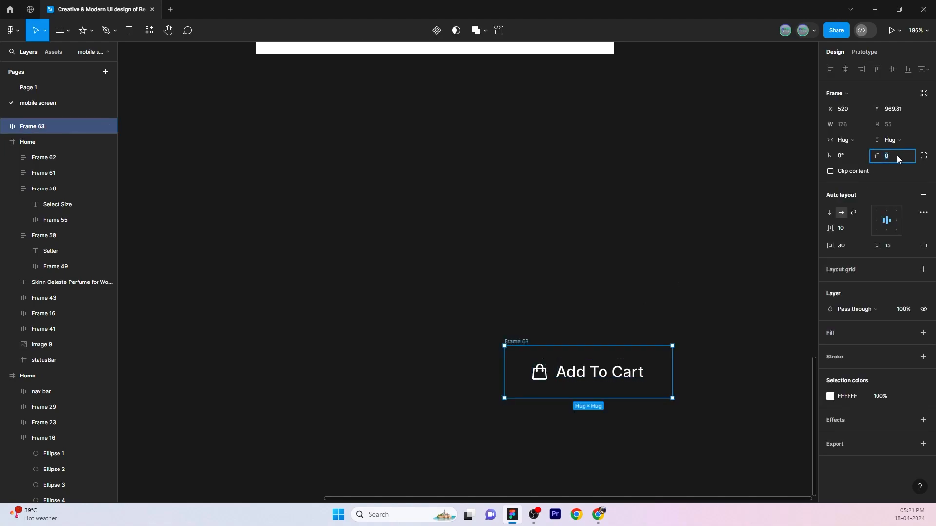
click(923, 333)
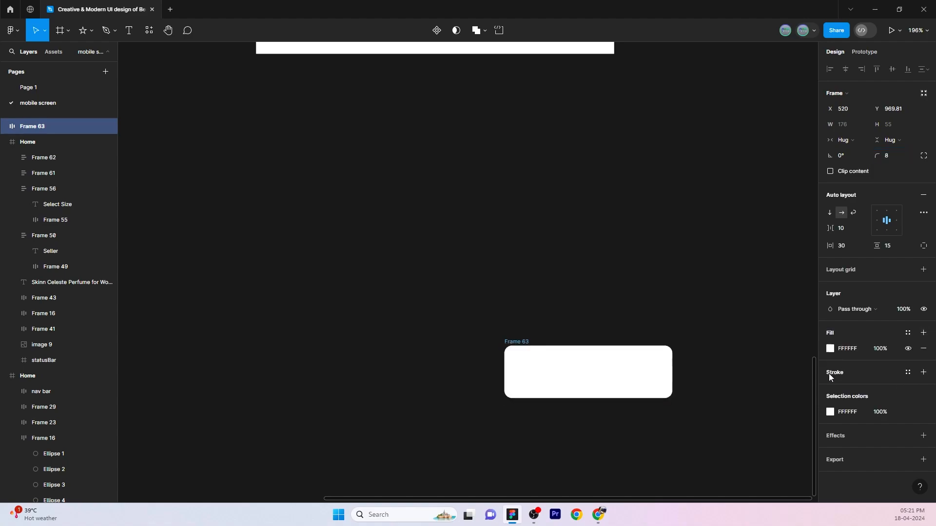
click(830, 349)
click(761, 450)
click(653, 331)
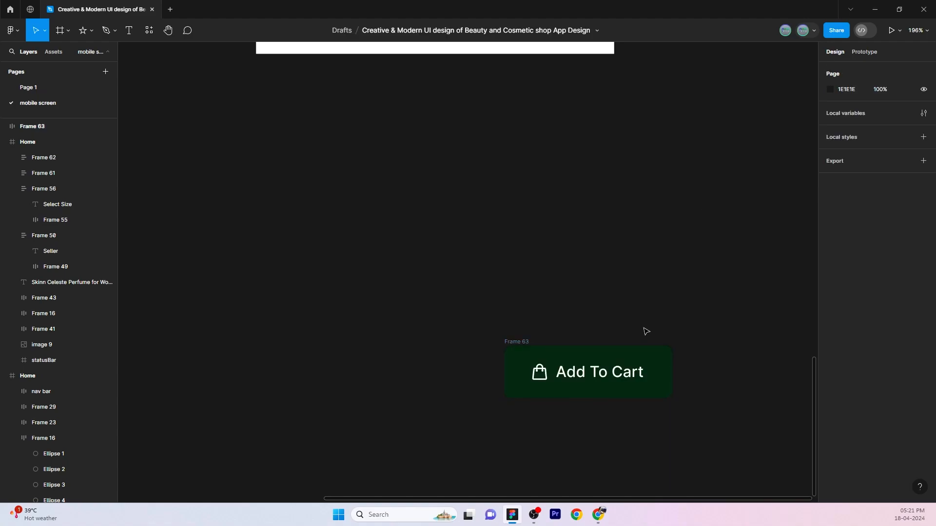
Add a grey "Total Price" label beside the Add To Cart button, with the price text "₹1610" in black below it.
key(t)
click(335, 353)
text(Total Price)
key(Escape)
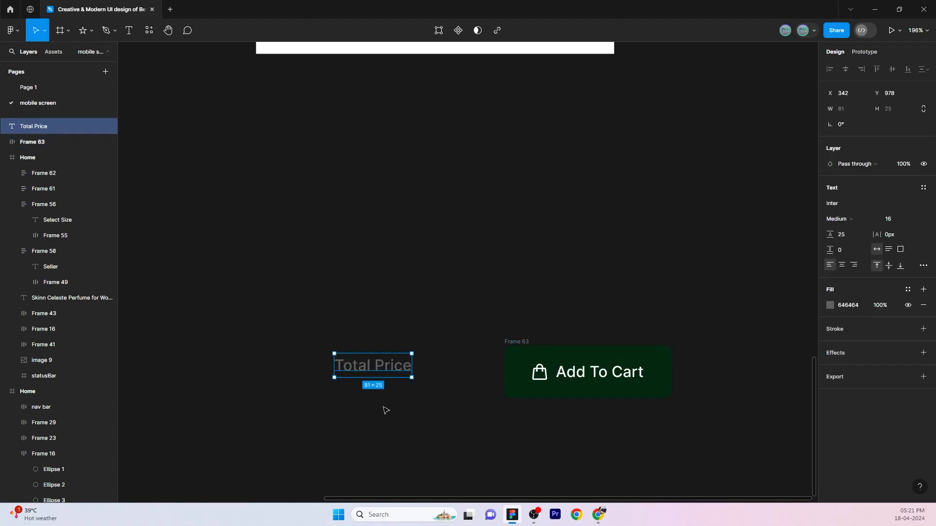
click(357, 412)
key(t)
click(354, 400)
text(₹1610)
key(Escape)
Wrap the Total Price label and ₹1610 in a left-aligned vertical auto layout with a gap of 0.
shift+click(385, 373)
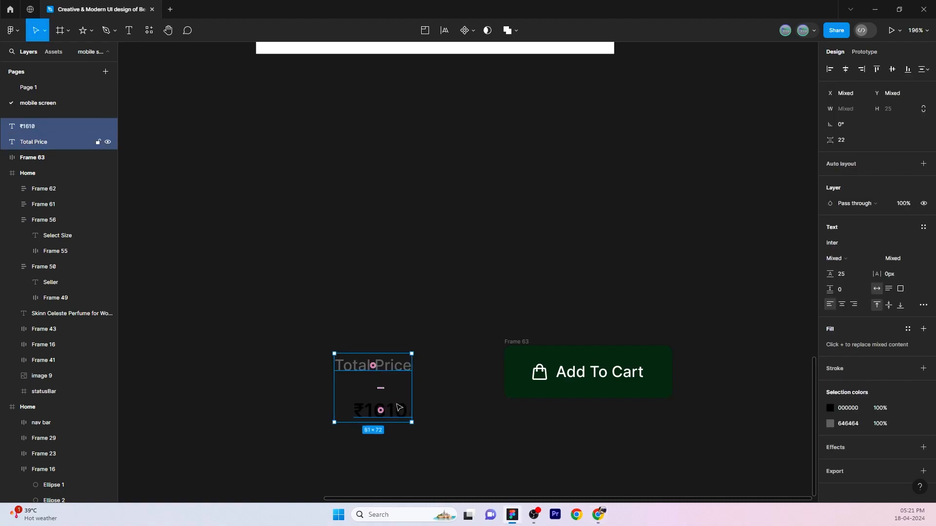
key(shift+a)
click(876, 220)
click(849, 228)
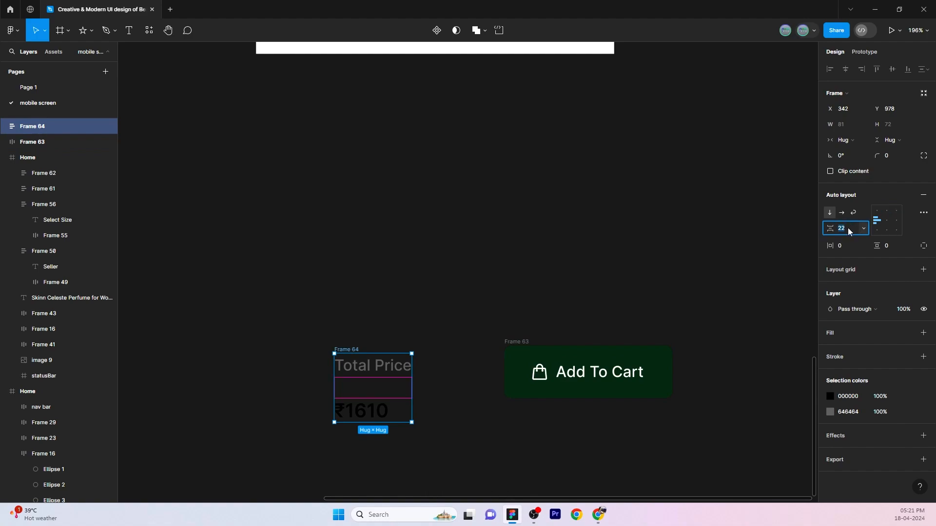
text(0)
click(541, 303)
Combine the price block and the Add To Cart button in a horizontal auto layout with centered alignment.
click(344, 350)
shift+click(508, 347)
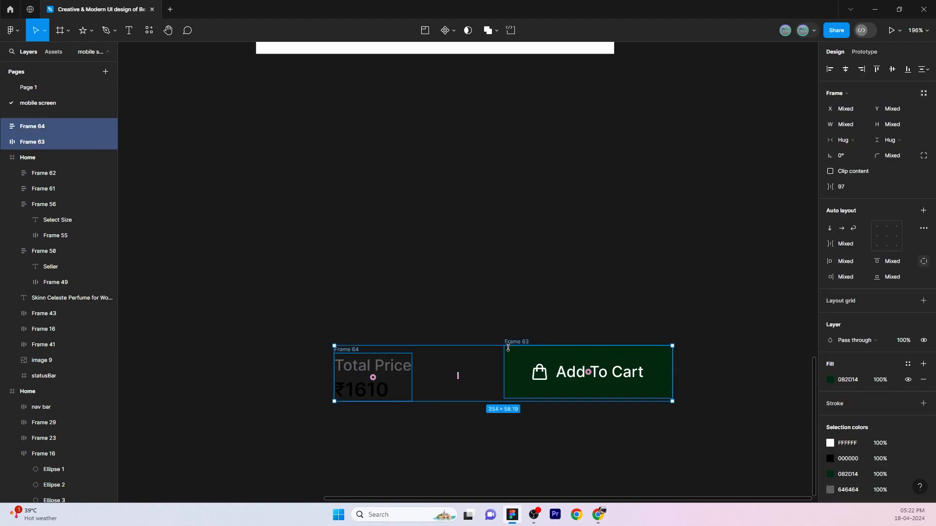
key(shift+a)
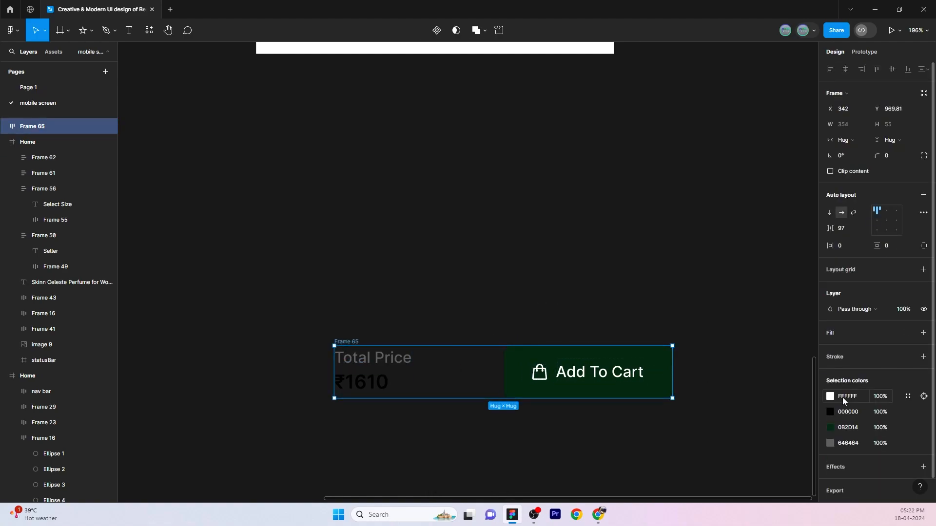
click(886, 224)
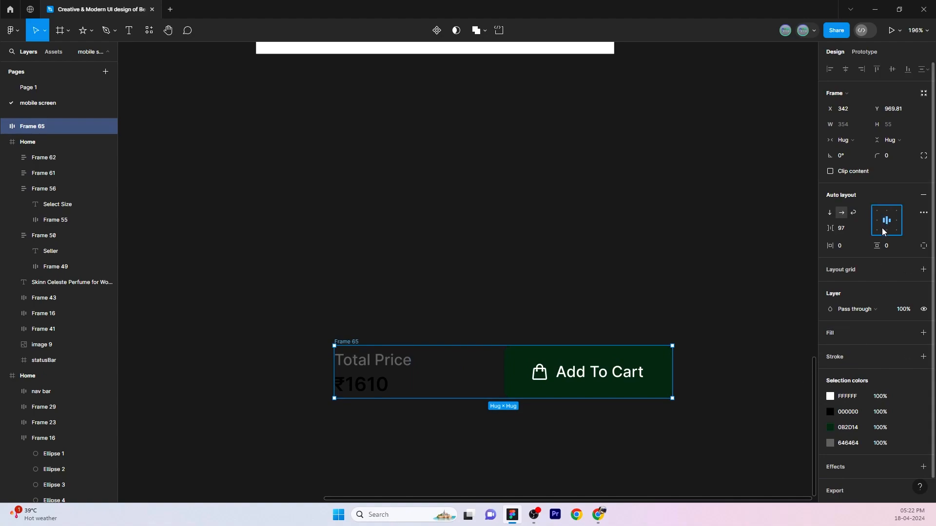
Set both the vertical and horizontal padding of the combined price and cart bar to 20.
click(891, 247)
text(20)
click(724, 302)
click(352, 343)
click(841, 249)
text(20)
click(574, 312)
Switch the price and cart bar's item spacing to Auto and fix its width at 375.
click(345, 341)
click(843, 233)
click(861, 230)
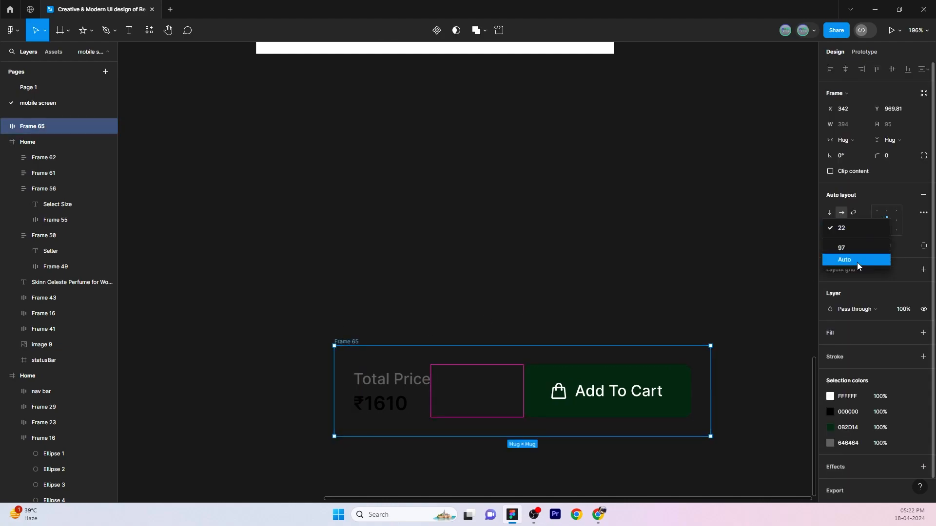
click(856, 261)
click(843, 130)
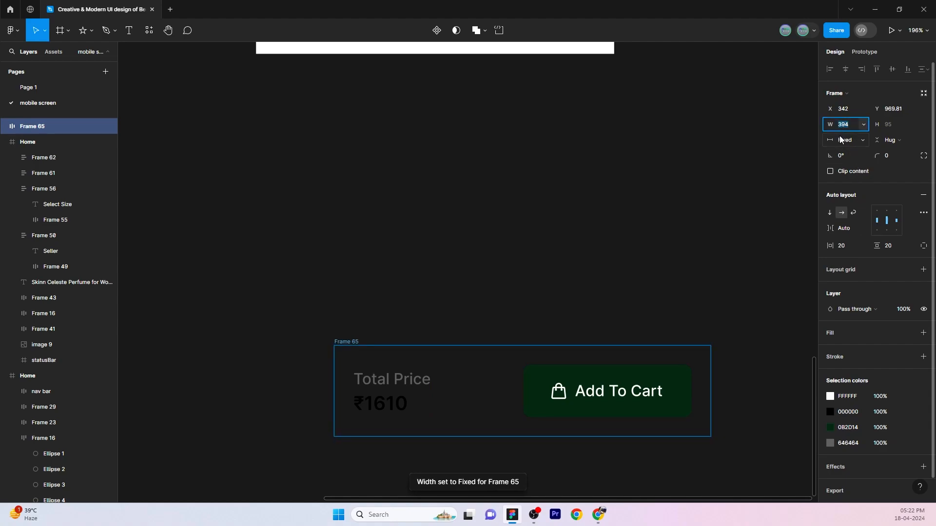
text(375)
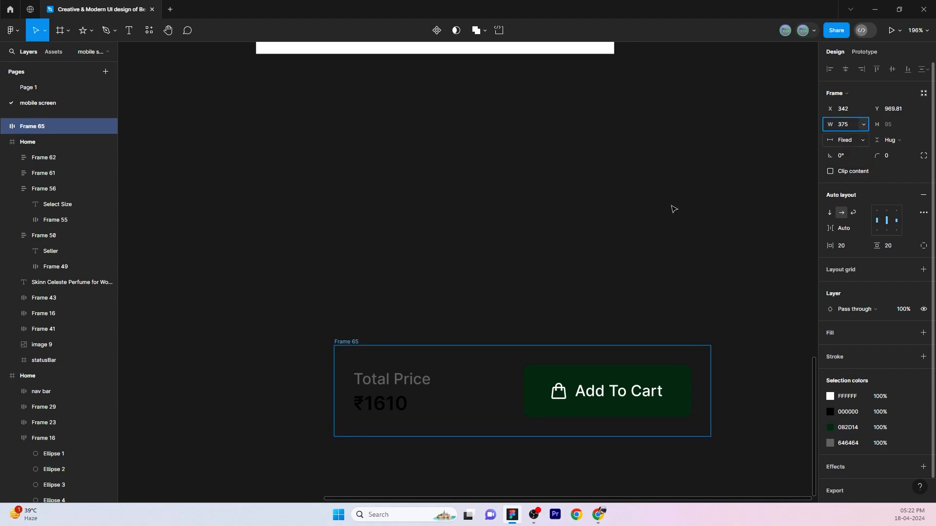
Add a white FFFFFF fill to the price and cart bar.
scroll(882, 359, down, 1)
click(924, 308)
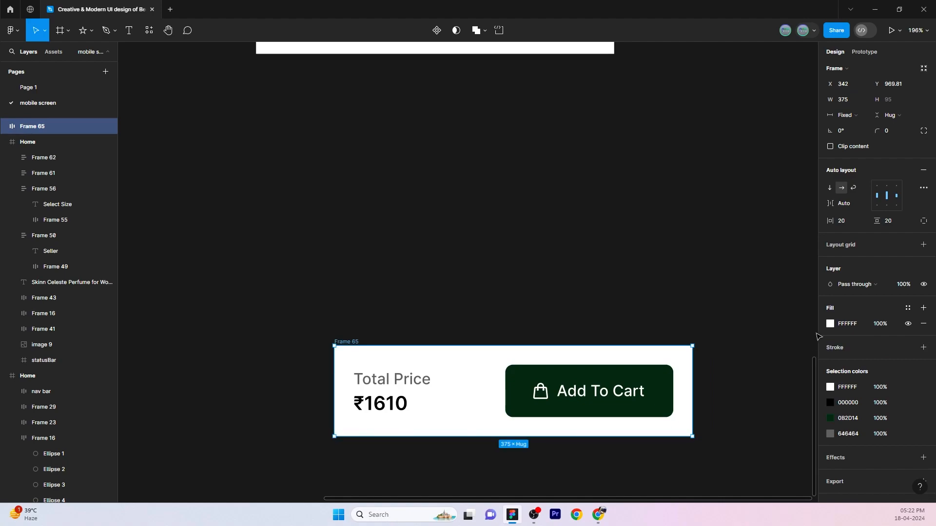
click(495, 287)
Move the price and cart bar into the product detail screen and center it horizontally and vertically in the frame.
scroll(568, 297, down, 3)
scroll(568, 297, up, 1)
drag(469, 339, 414, 151)
scroll(646, 265, up, 6)
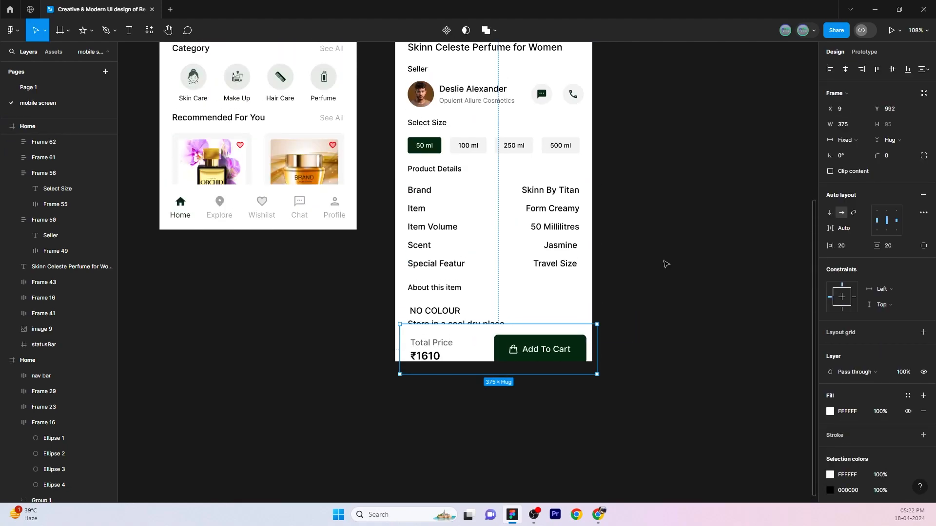
click(847, 70)
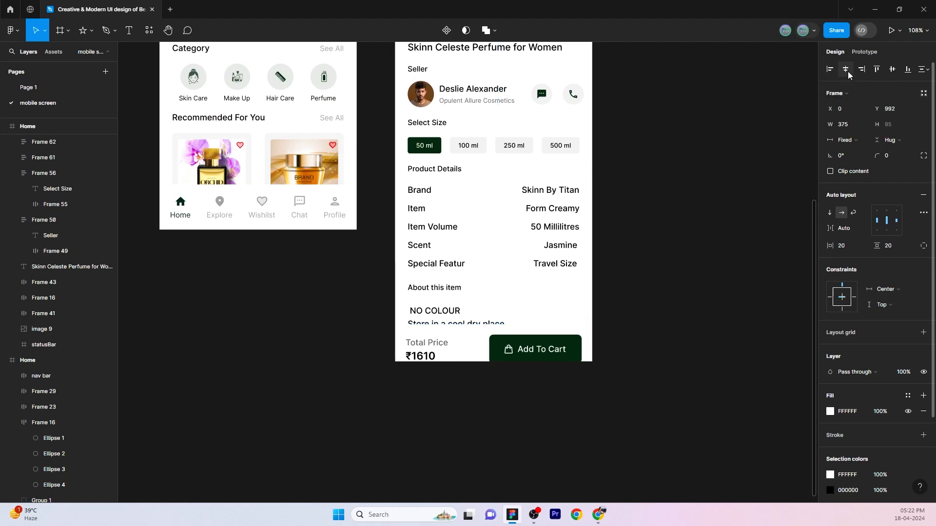
click(893, 69)
Shorten the product detail frame from below so its bottom edge lines up with the neighbouring Home screen.
scroll(634, 205, up, 5)
scroll(446, 217, down, 3)
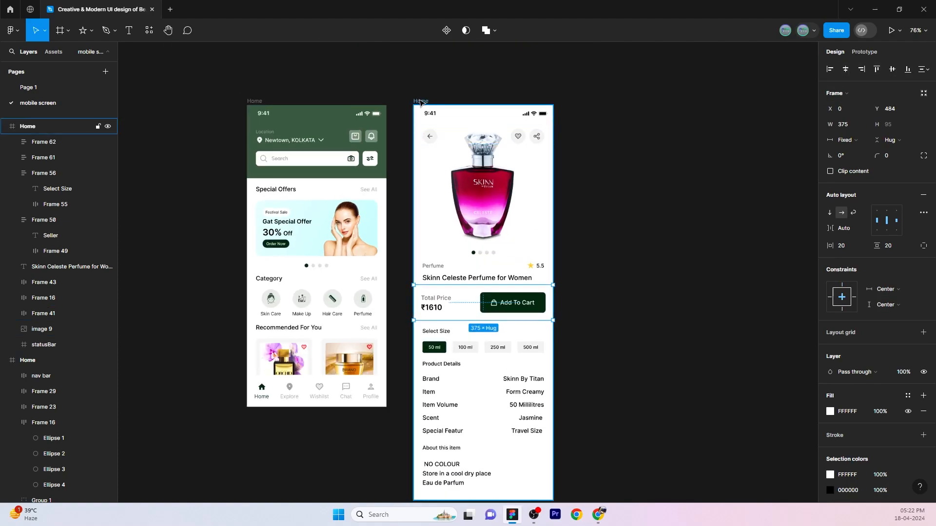
click(420, 102)
scroll(495, 341, down, 3)
drag(491, 344, 491, 250)
click(587, 312)
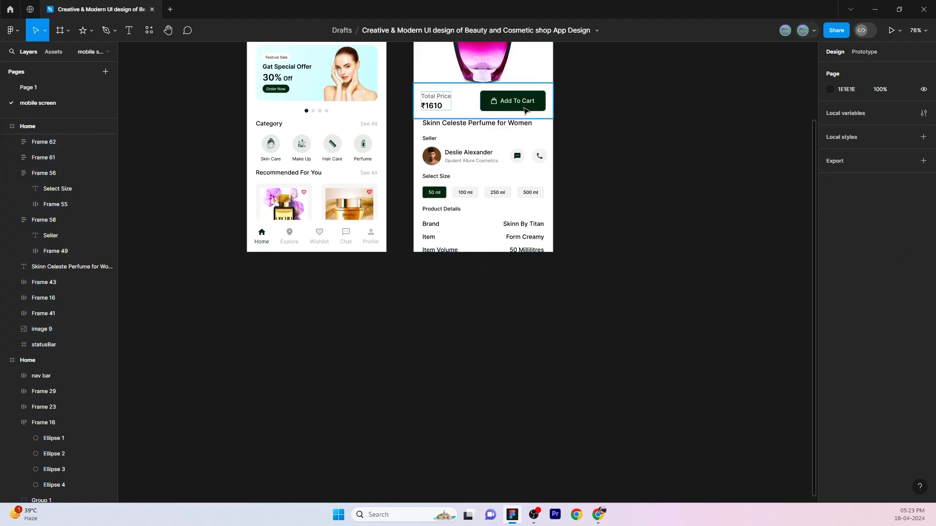
Align the Total Price and Add To Cart bar to the bottom edge of the product detail frame.
click(525, 110)
click(907, 69)
click(494, 369)
scroll(494, 369, up, 1)
scroll(489, 374, down, 2)
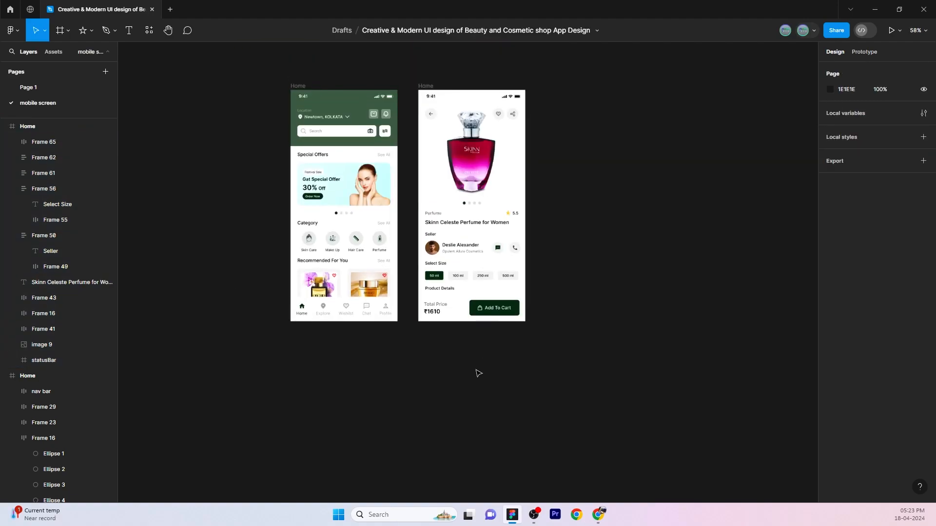
scroll(446, 368, up, 4)
scroll(482, 377, down, 1)
scroll(401, 341, up, 1)
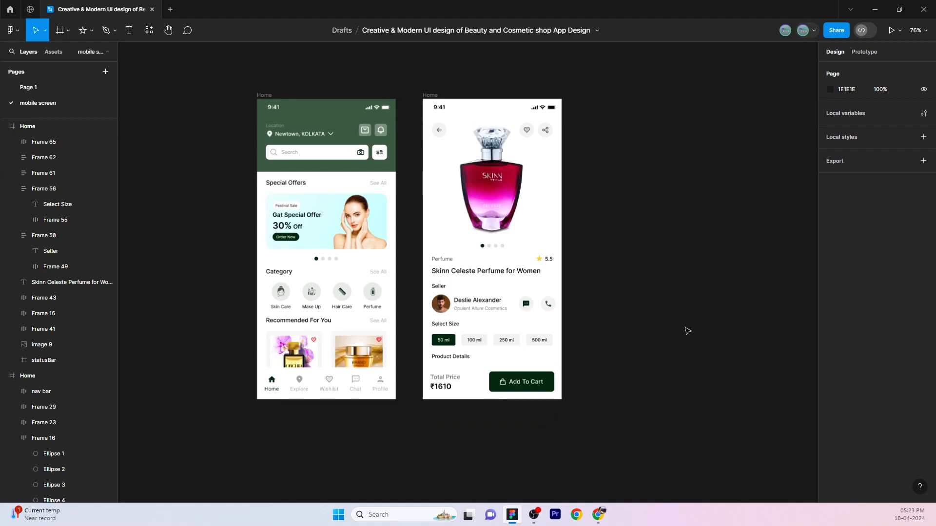